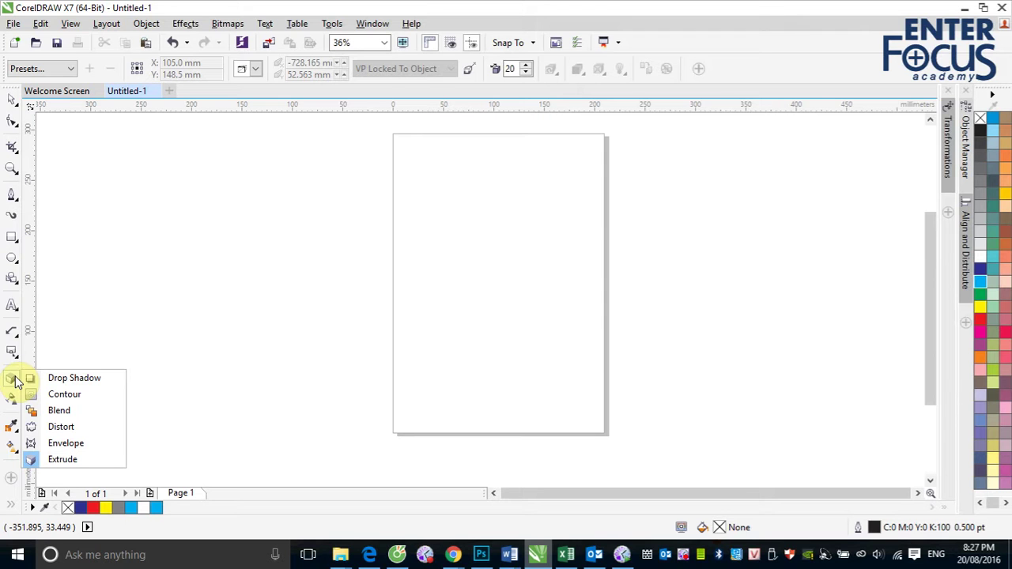
Draw a square about 106 mm wide near the middle of the page and fill it with red.
left_click(31, 460)
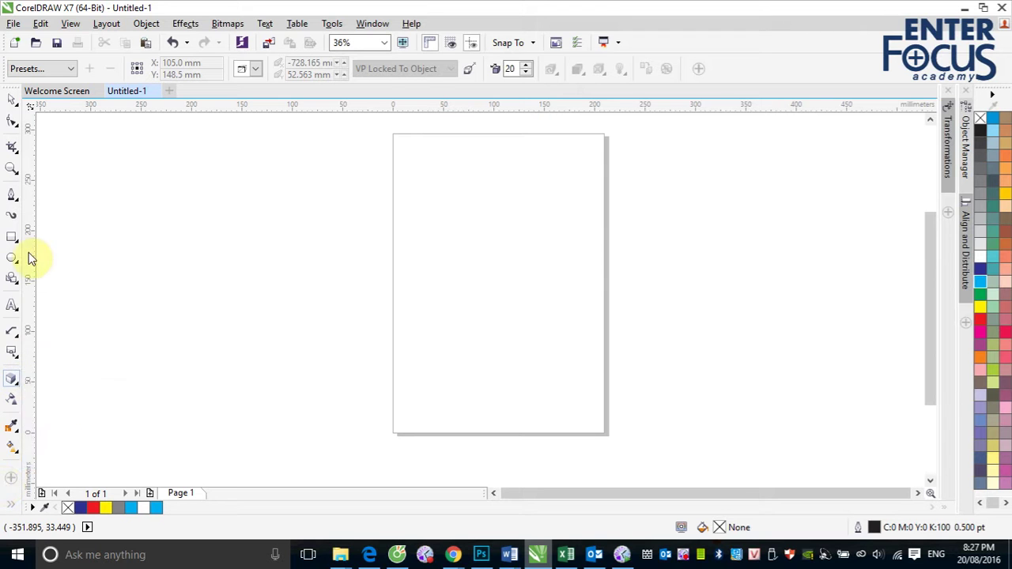
left_click(13, 239)
left_click(13, 238)
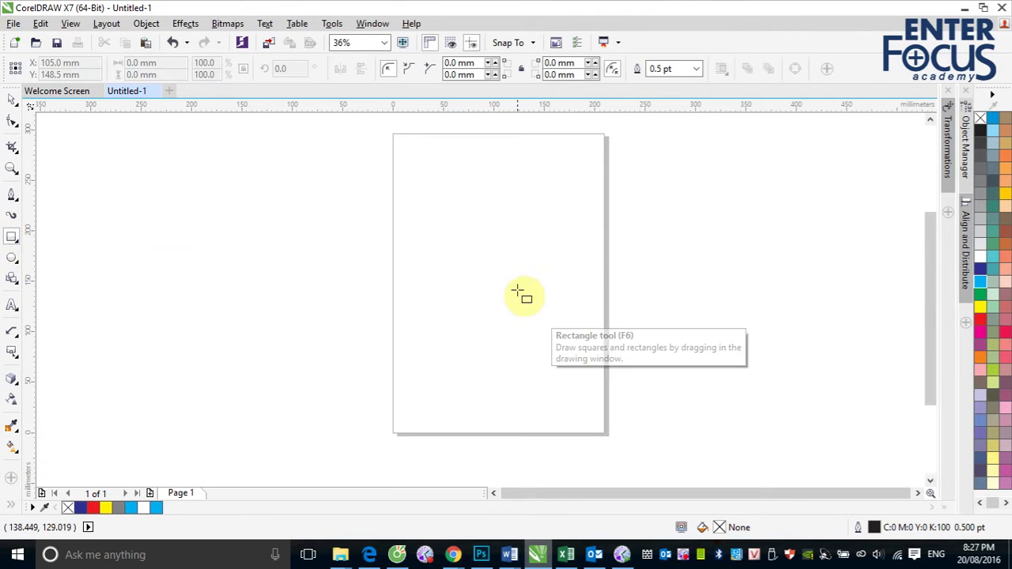
left_click_drag(437, 228, 544, 335)
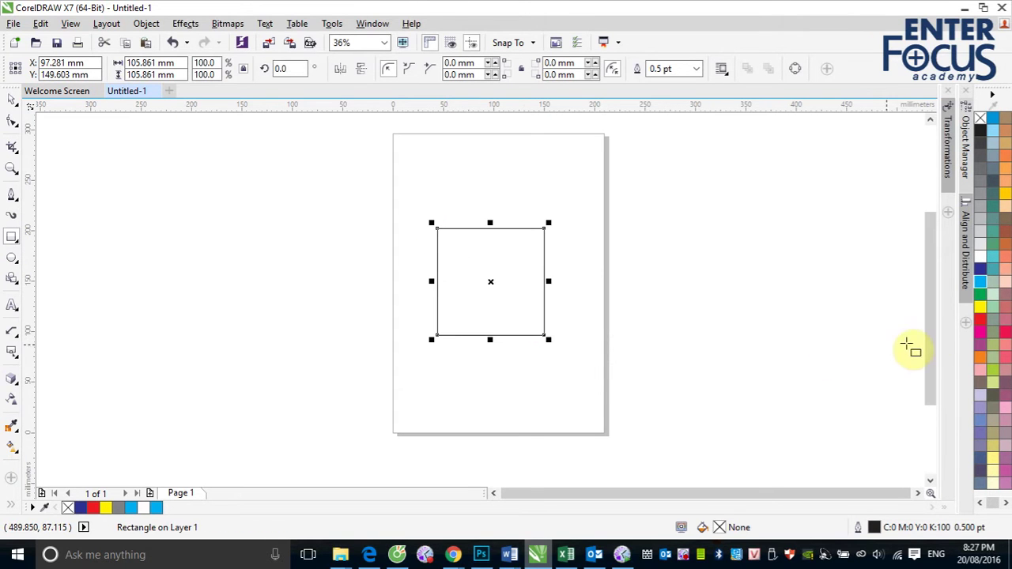
left_click(980, 319)
left_click(12, 98)
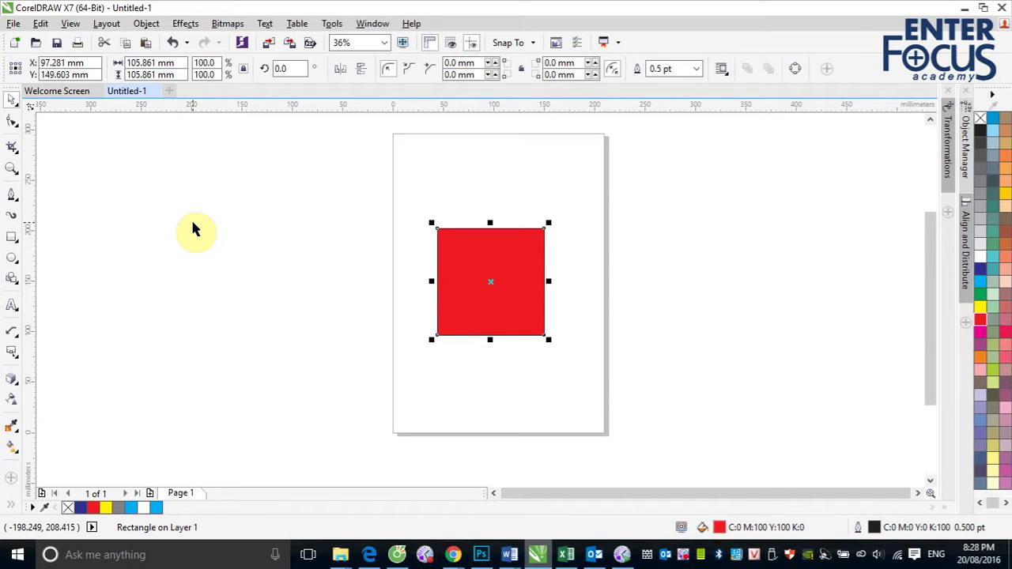
Apply the Envelope tool to the red square and pull its right-middle node outward past the page's right edge.
left_click(10, 380)
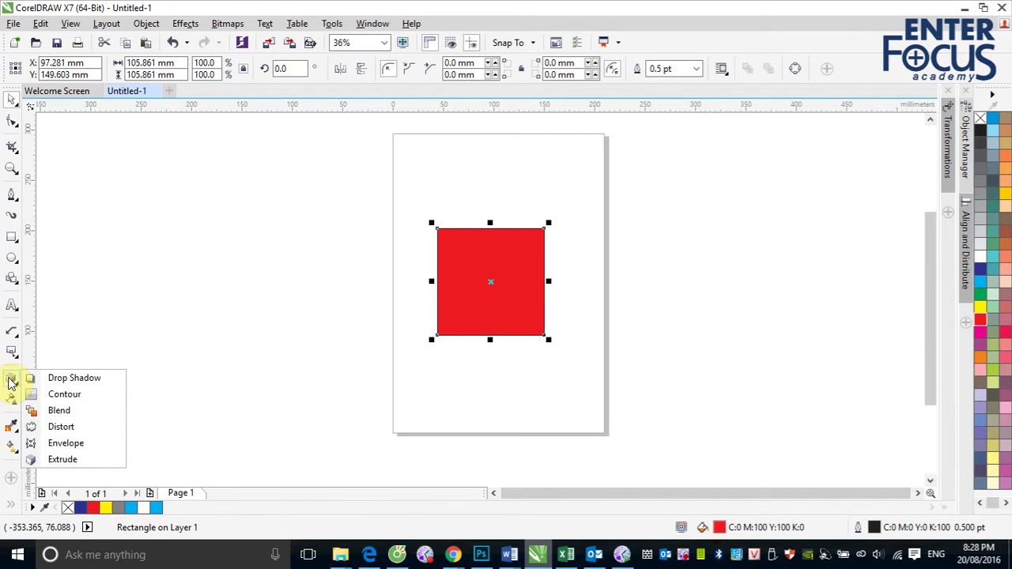
left_click(77, 449)
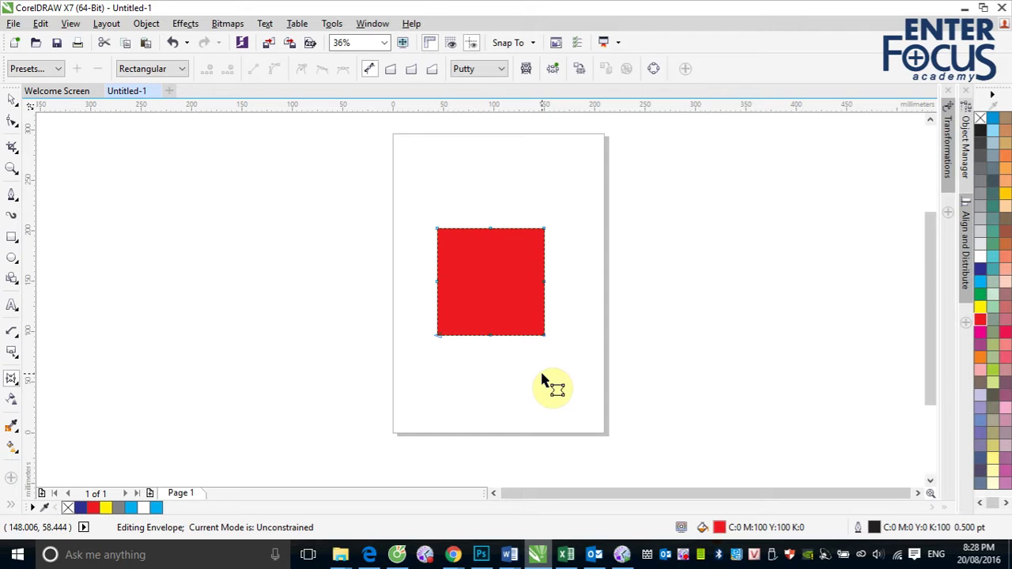
left_click(545, 285)
left_click_drag(546, 286, 632, 282)
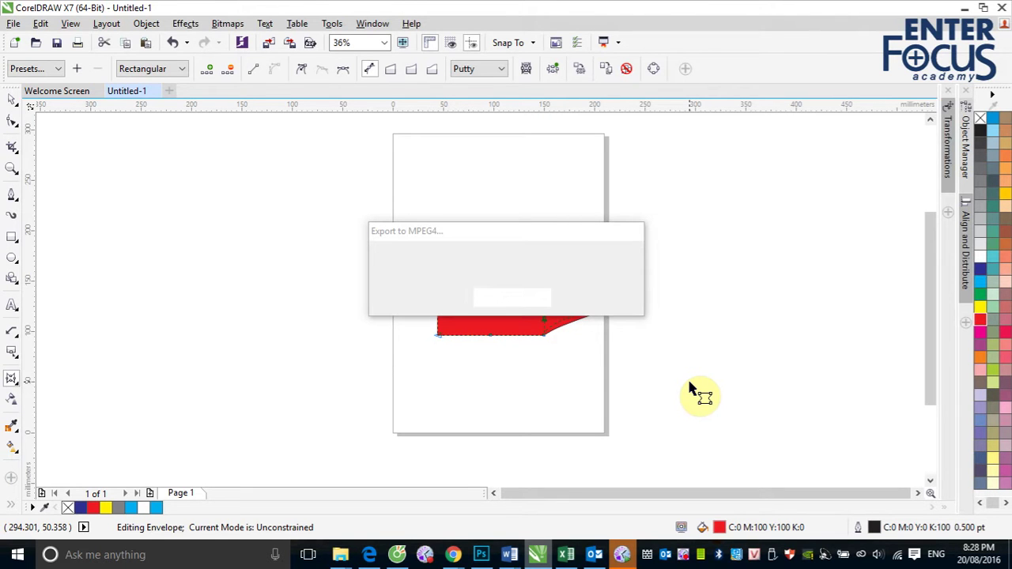
left_click(662, 381)
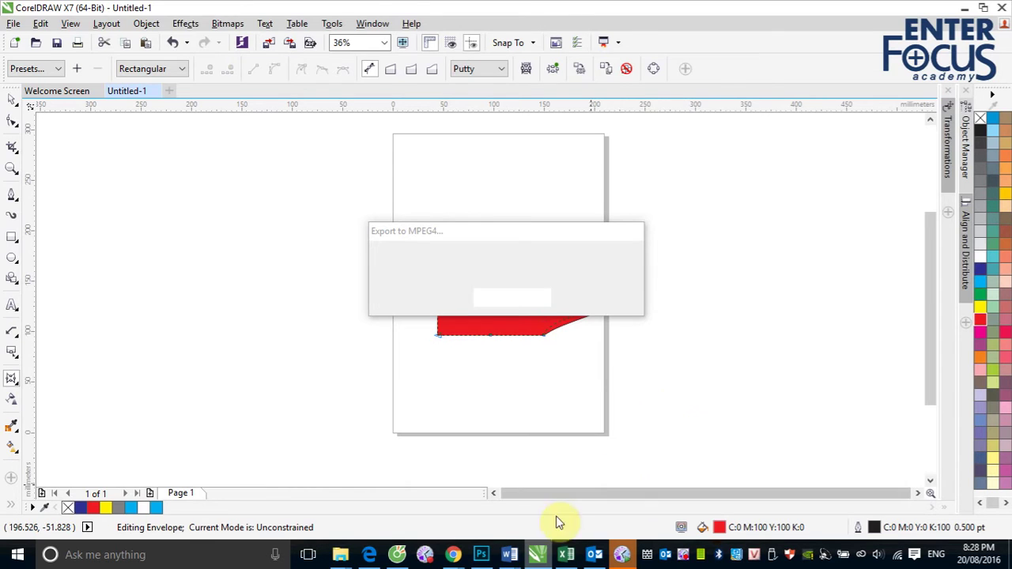
left_click(539, 553)
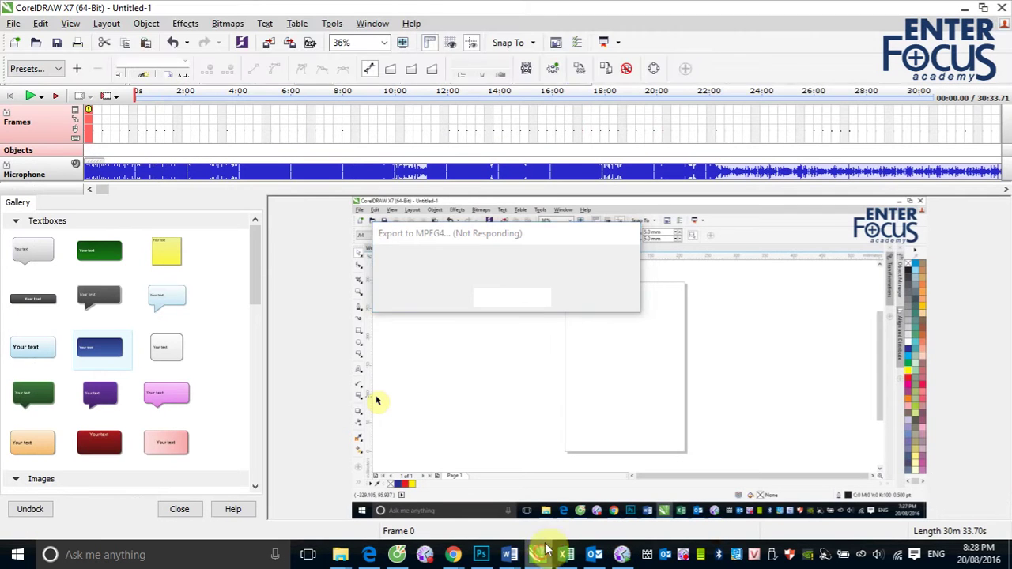
left_click(539, 553)
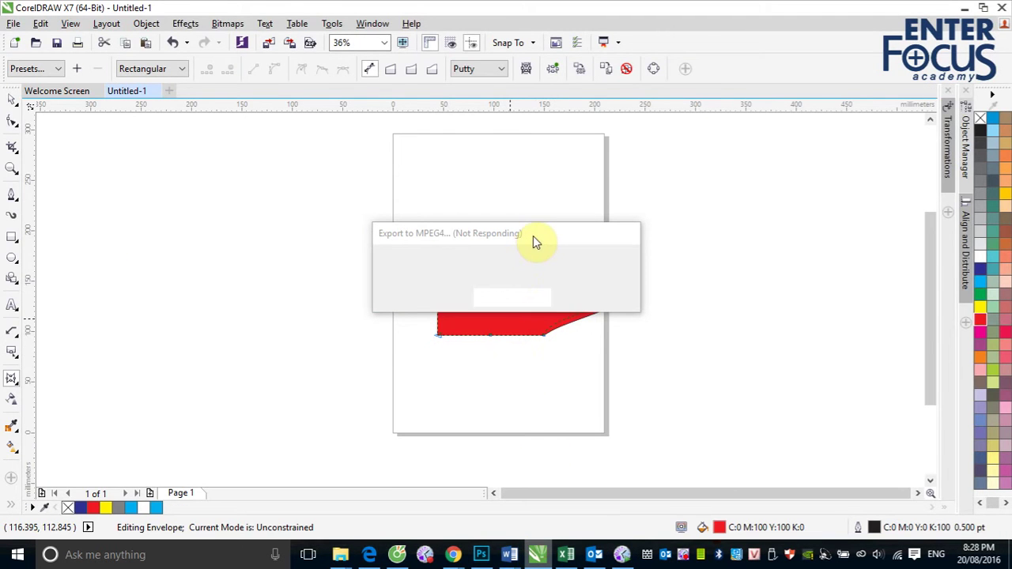
left_click_drag(533, 236, 812, 247)
left_click(542, 547)
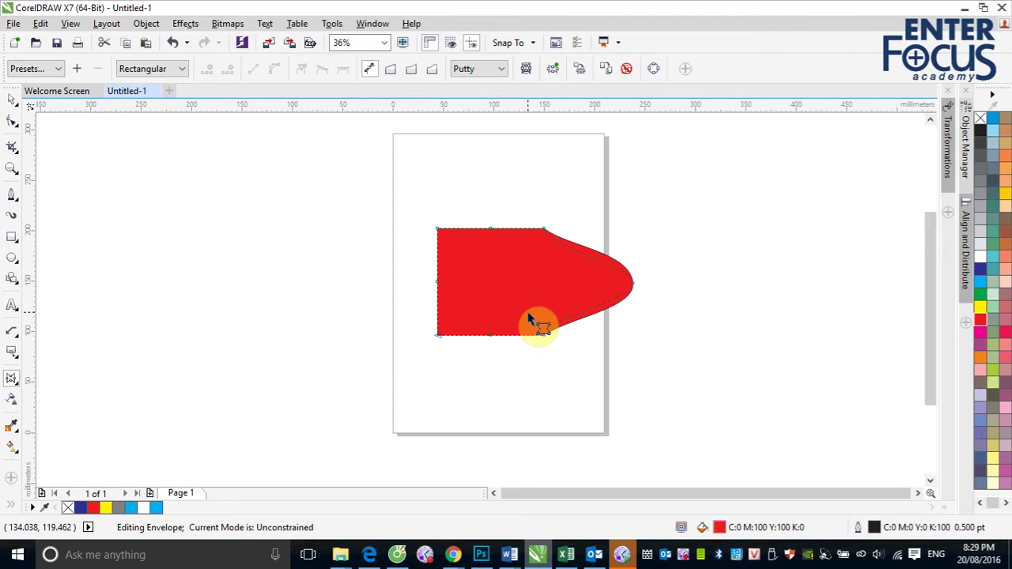
Stretch the upper handle of the red shape's right-middle envelope node upward, and delete the shape.
left_click_drag(530, 319, 629, 282)
left_click(633, 281)
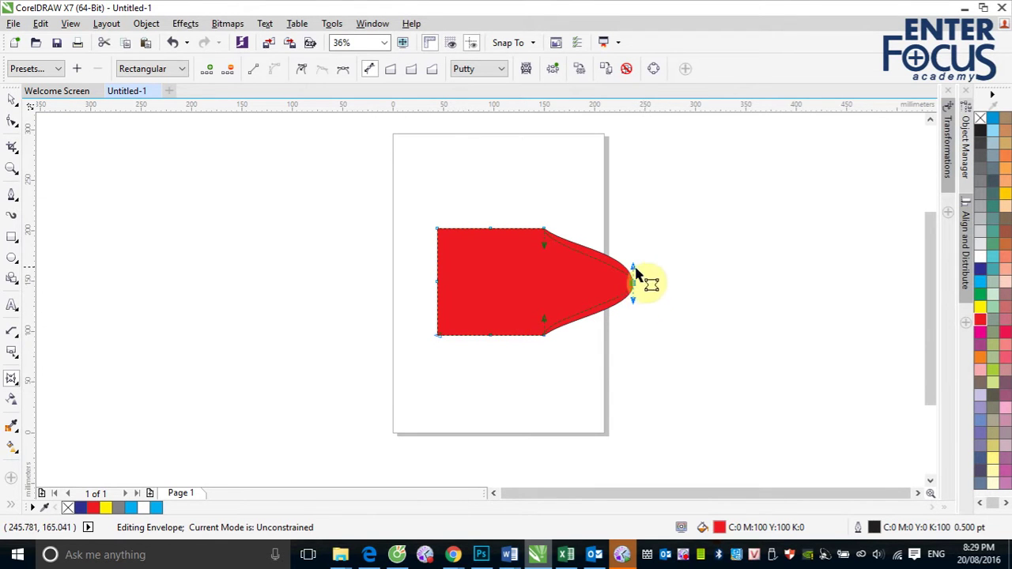
left_click_drag(634, 272, 637, 224)
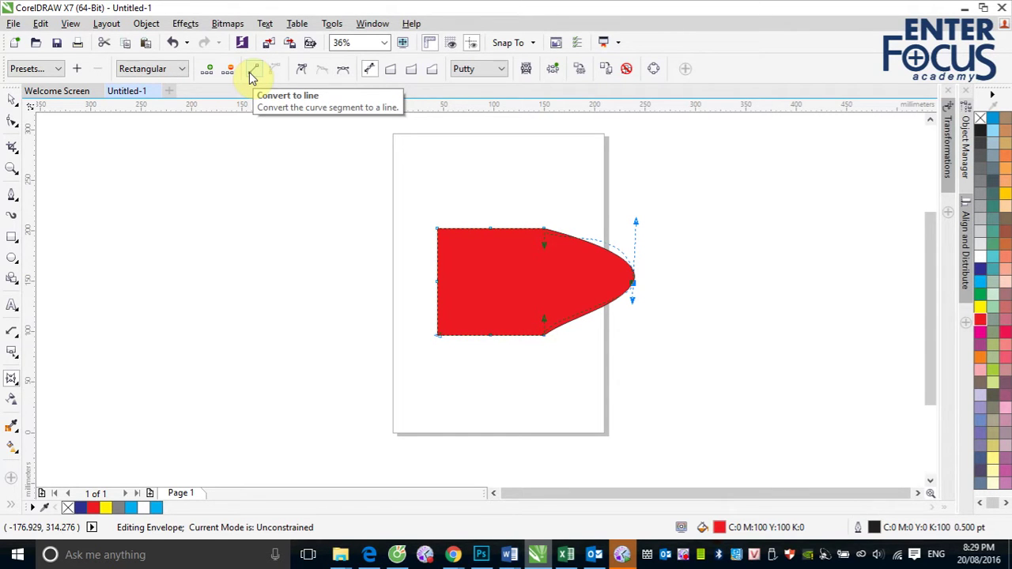
left_click(306, 77)
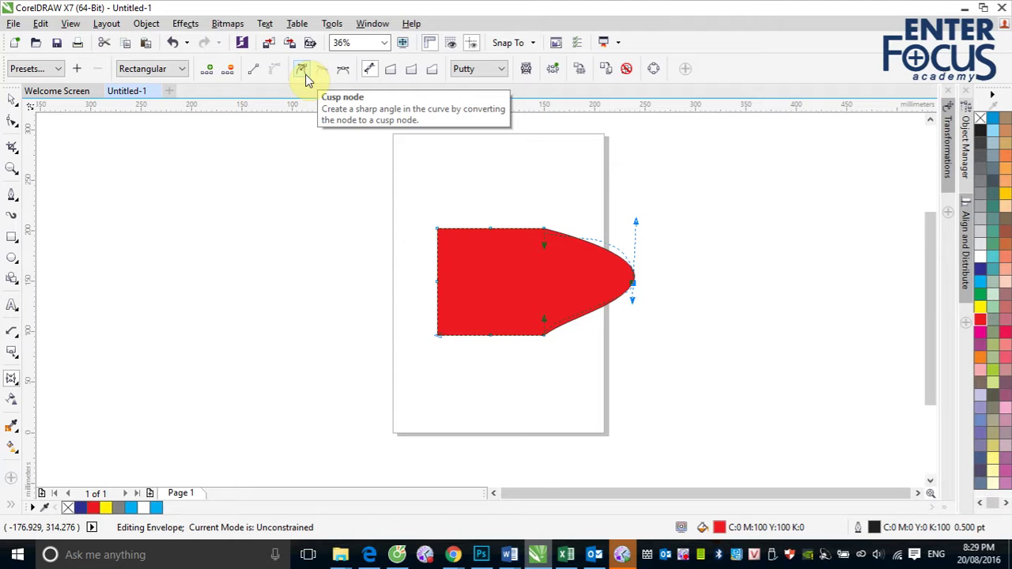
left_click(495, 264)
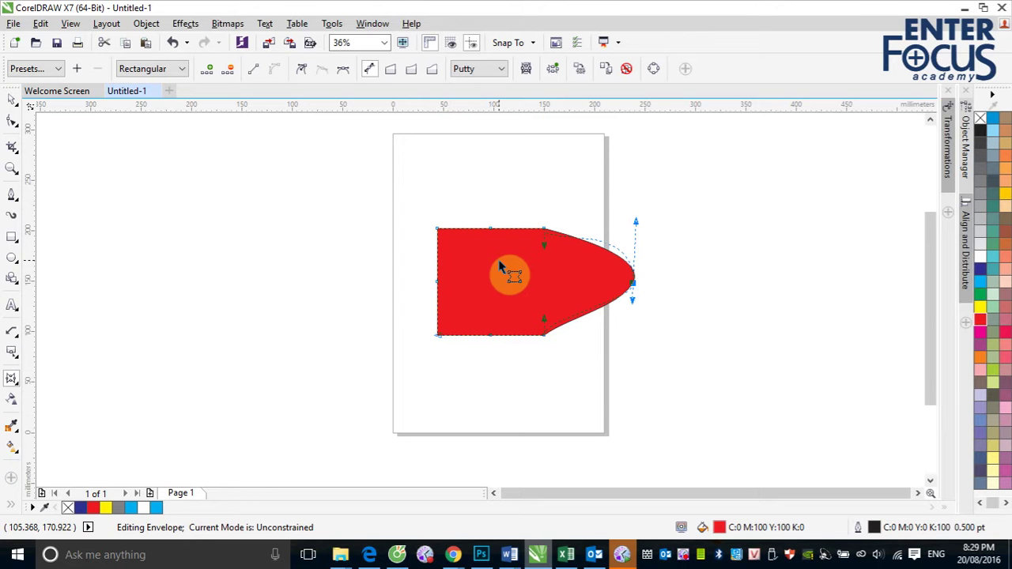
left_click(12, 100)
key("Delete")
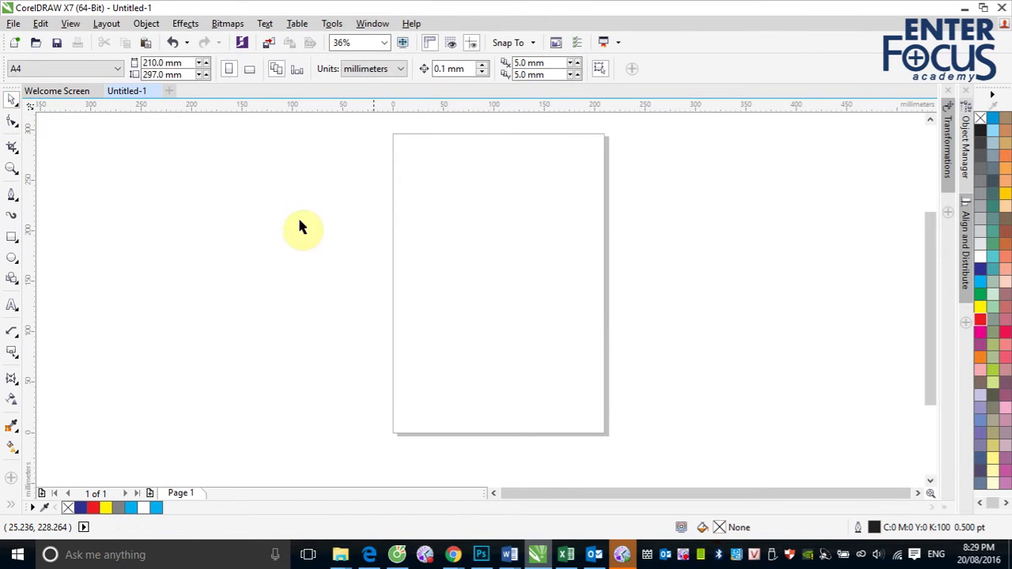
Add the artistic text "A" on the page and enlarge it to about 136 by 145 mm.
left_click(12, 305)
left_click(457, 316)
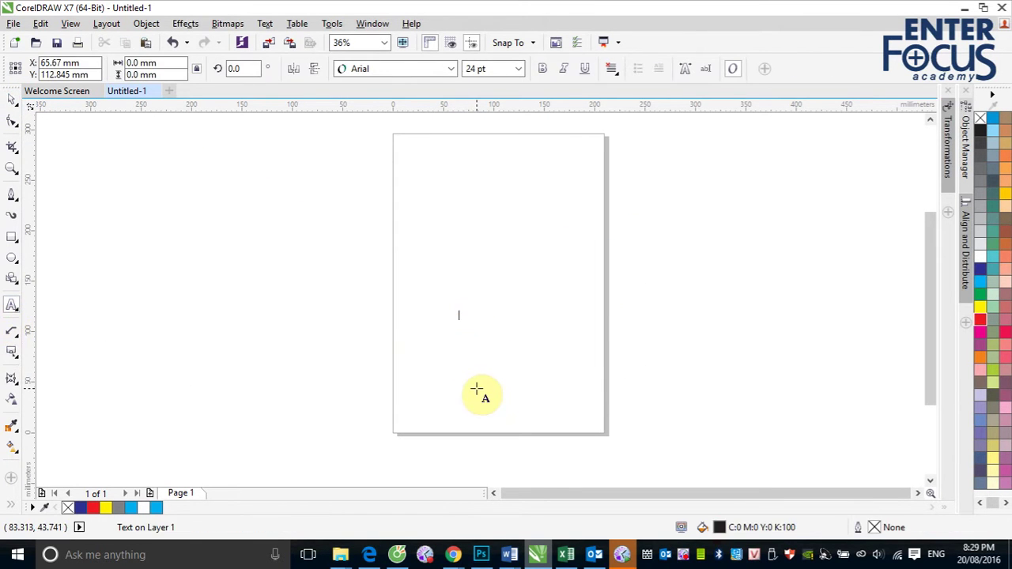
type("A")
key("ctrl+space")
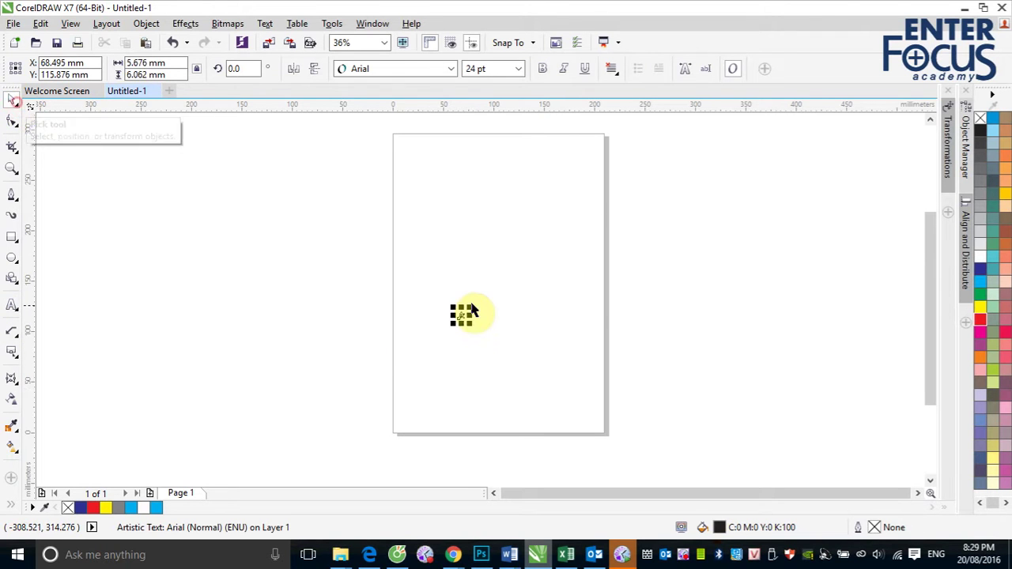
left_click_drag(467, 310, 535, 235)
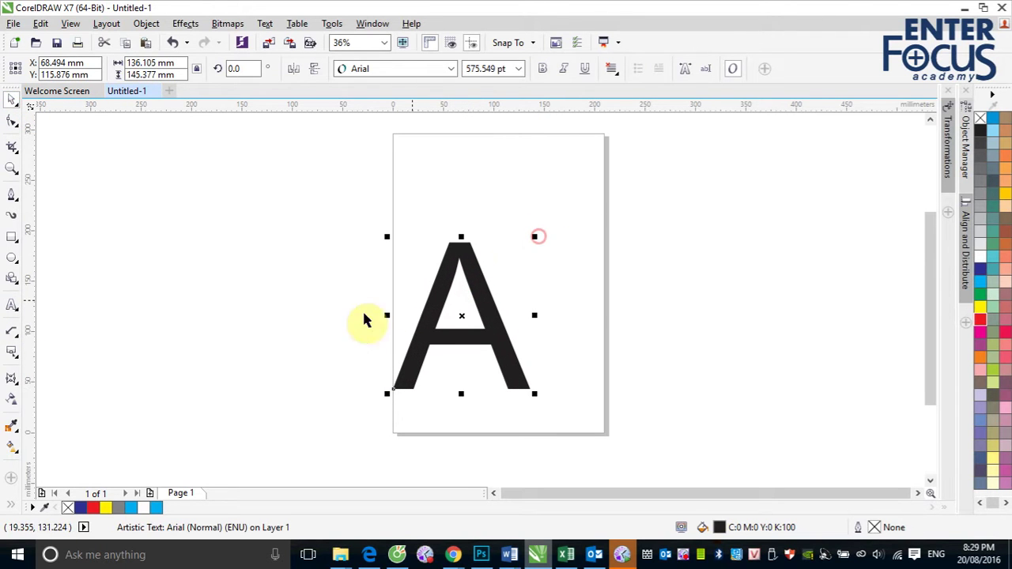
Try bending the letter A's right side inward with the Envelope tool, and clear the envelope from the letter.
left_click(11, 377)
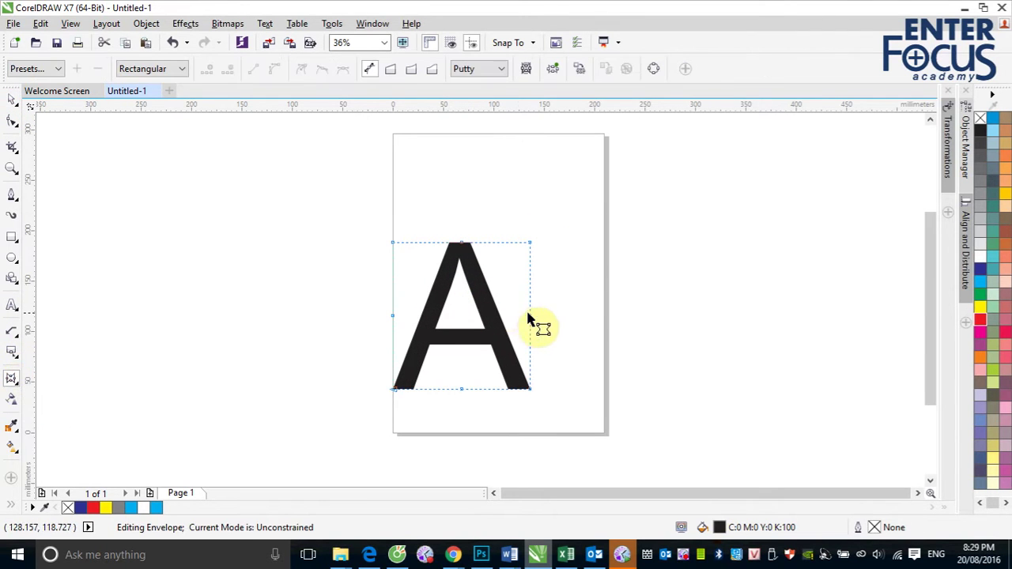
left_click_drag(530, 311, 474, 326)
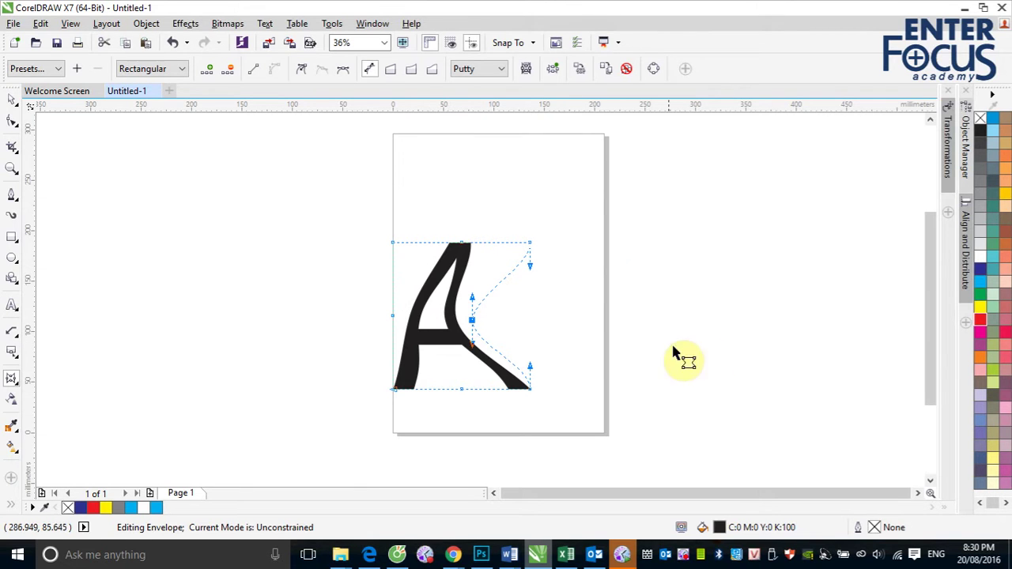
left_click(530, 247)
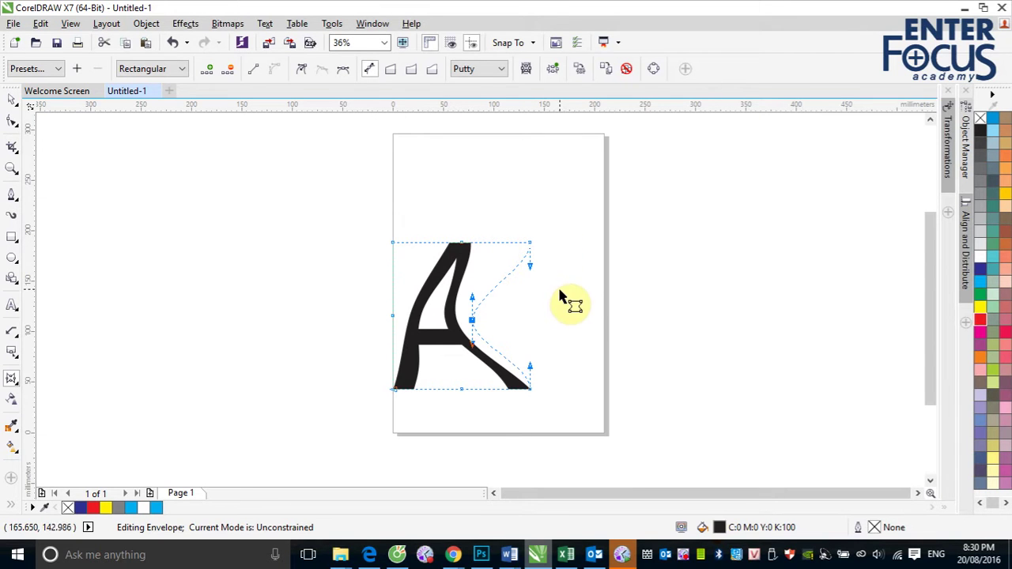
left_click(473, 321)
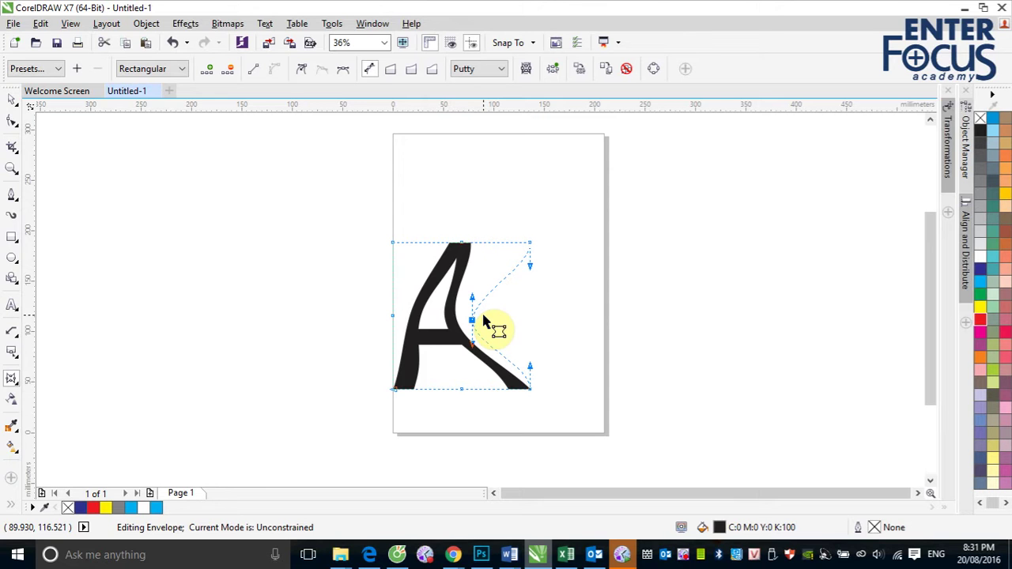
key("ctrl+z")
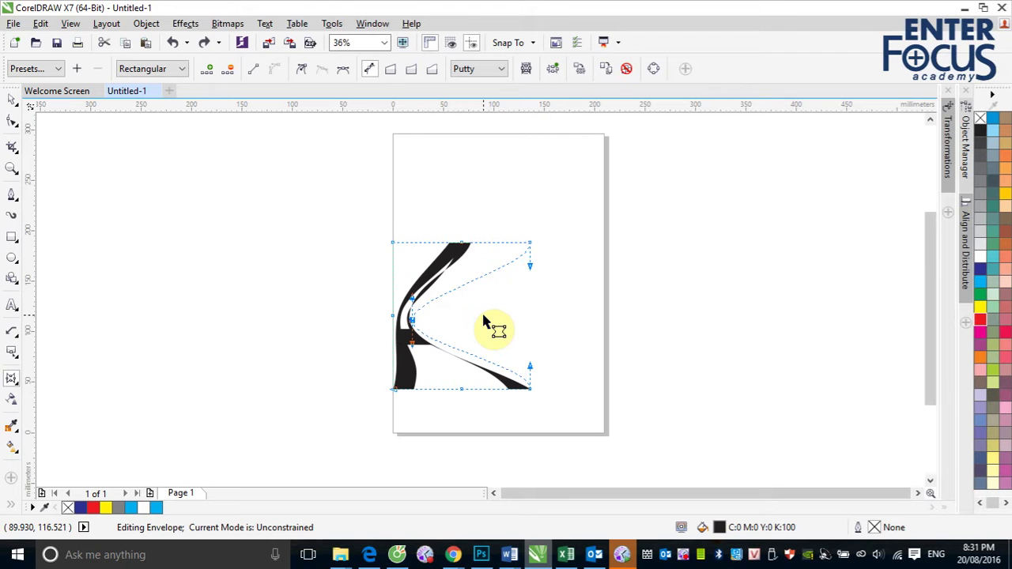
left_click(626, 68)
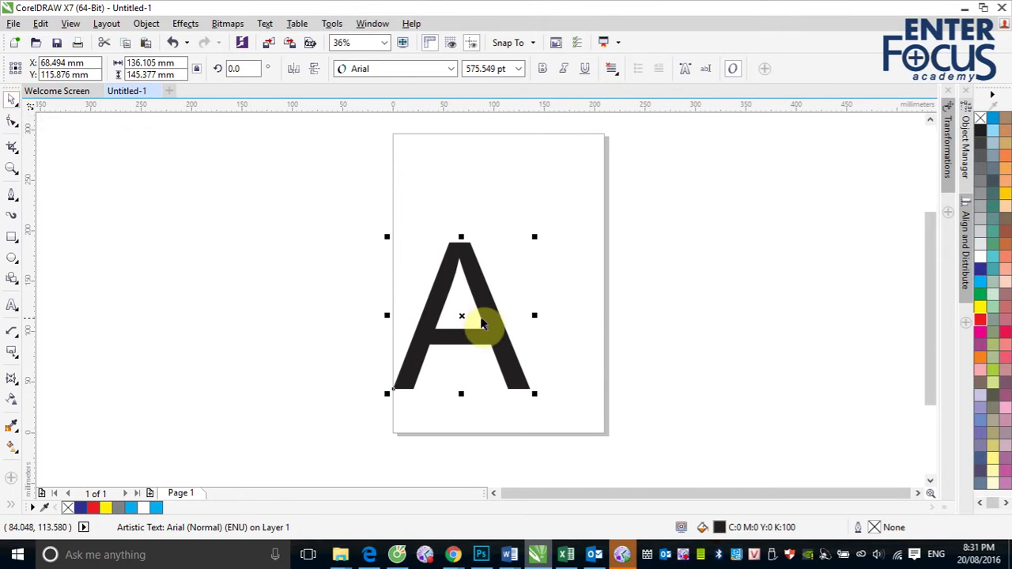
Move the letter A to the page's upper-left corner and shrink it to about 56 by 59 mm.
left_click_drag(480, 320, 503, 209)
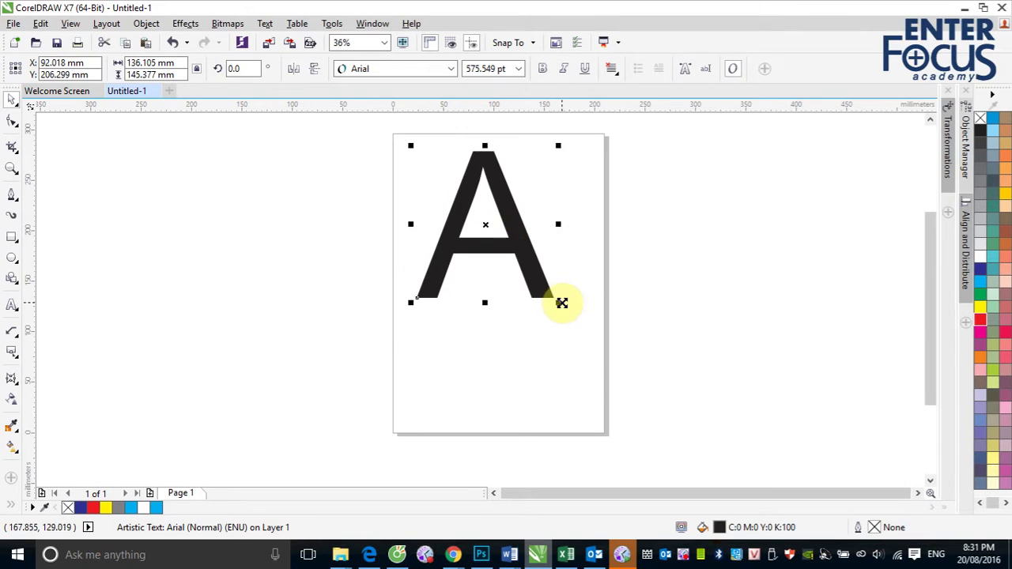
left_click_drag(556, 299, 478, 215)
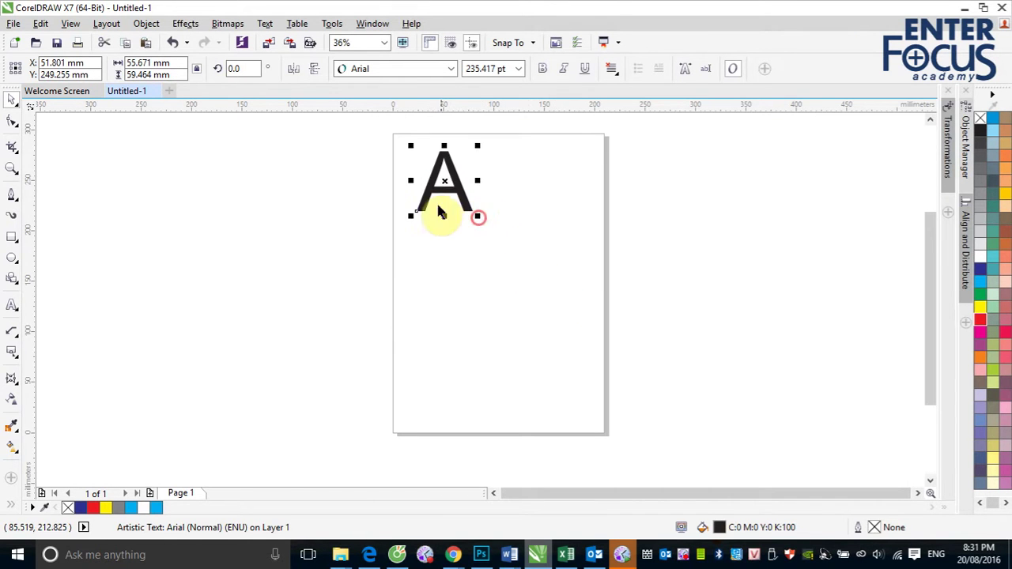
mouse_move(444, 185)
left_mouse_down()
mouse_move(447, 253)
mouse_move(443, 183)
left_mouse_up()
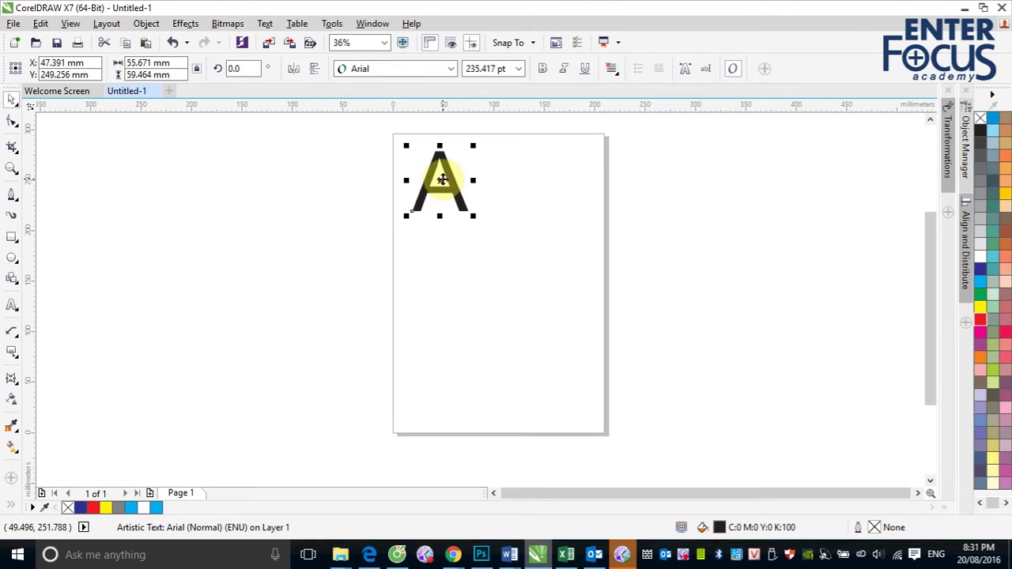
Duplicate the letter A straight below itself and repeat the duplication twice to form a column of four letters.
left_click_drag(447, 184, 449, 263)
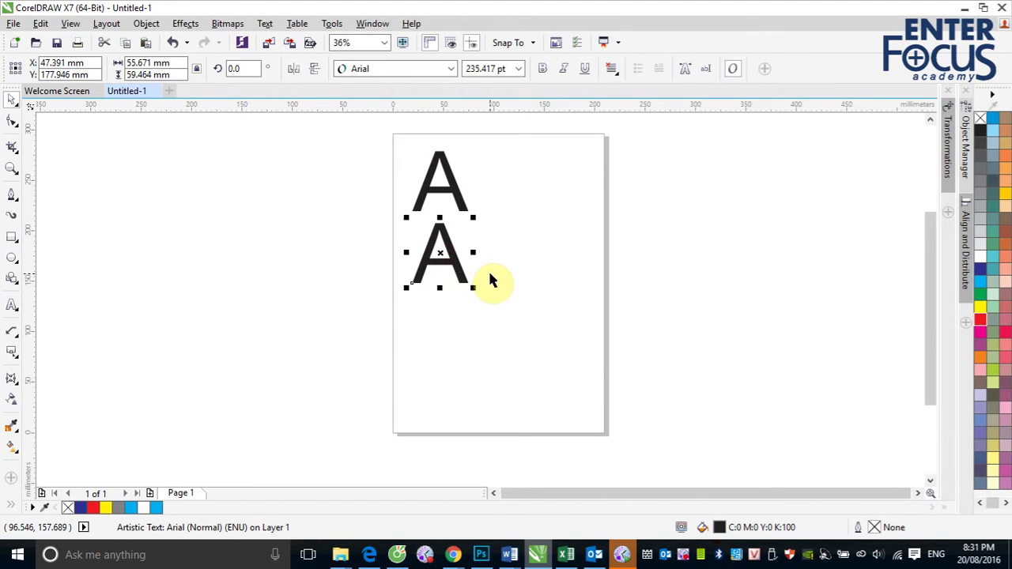
key("ctrl+r")
key("ctrl+r")
left_click(560, 254)
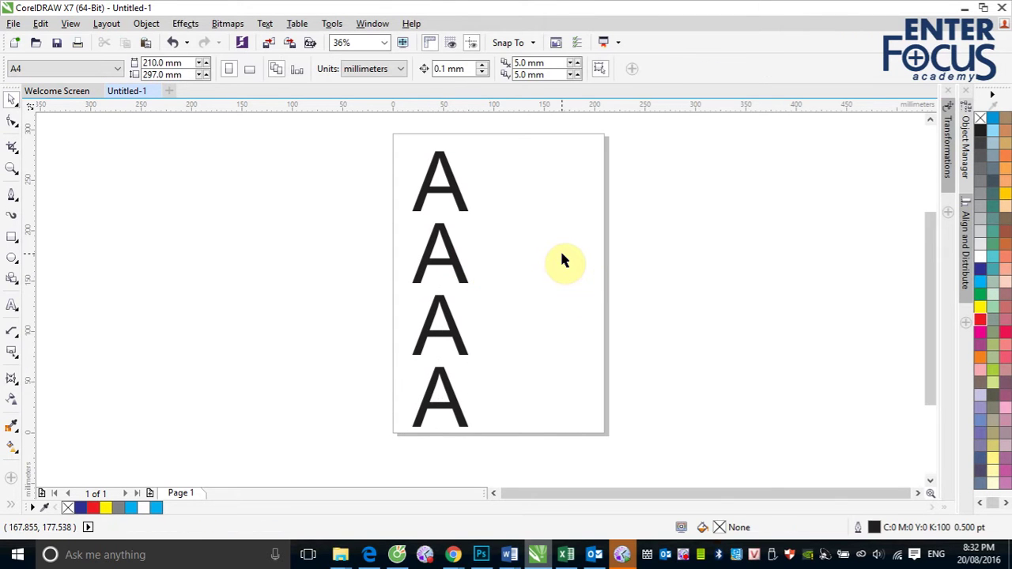
Apply an unconstrained envelope to the top letter A and pull its right-middle node out to the page's right edge.
left_click(465, 208)
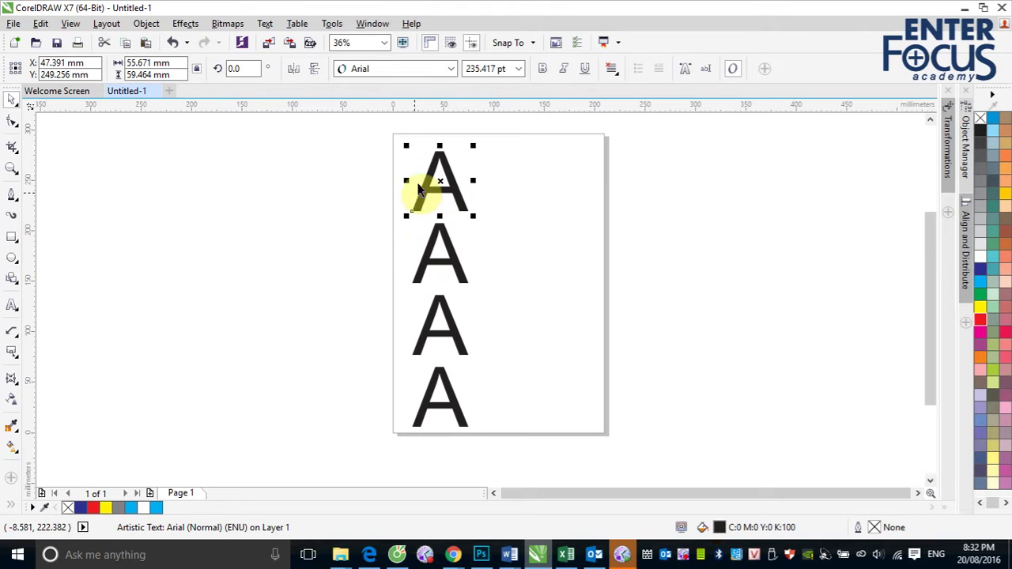
left_click(12, 378)
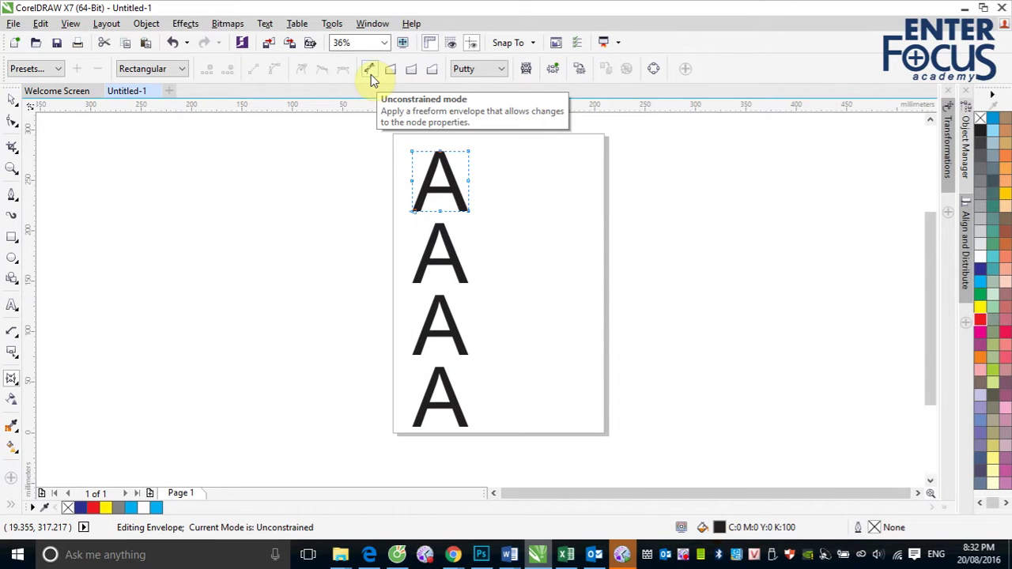
left_click_drag(472, 185, 606, 187)
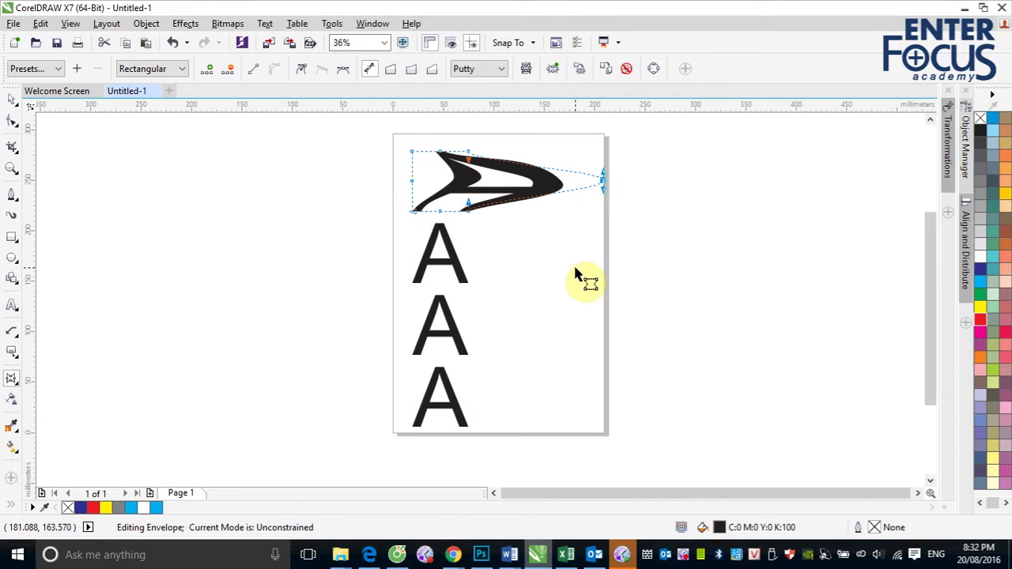
Apply a straight-line envelope to the second letter A and pull its right-middle node out near the page's right edge.
left_click(463, 277)
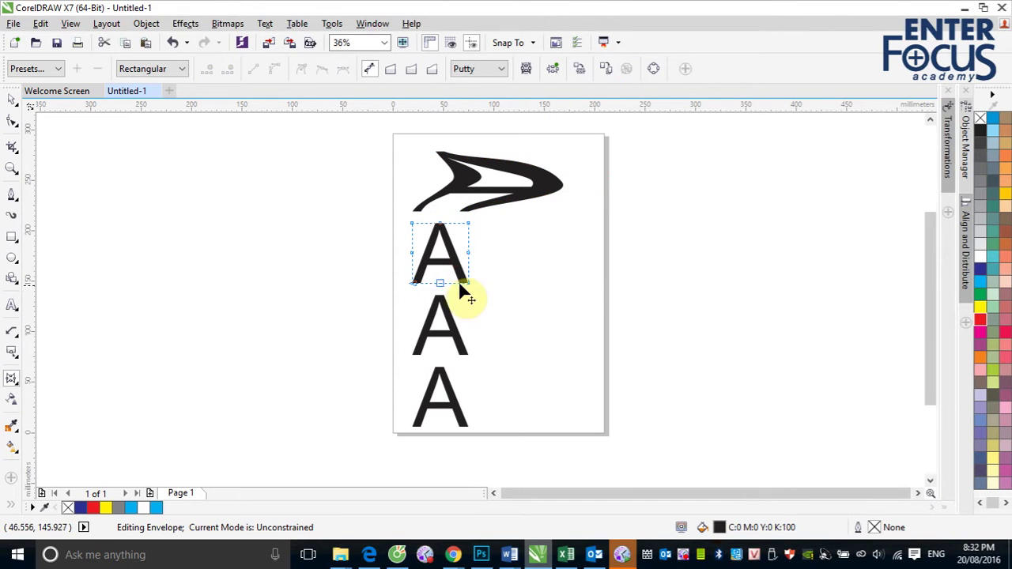
left_click(468, 253)
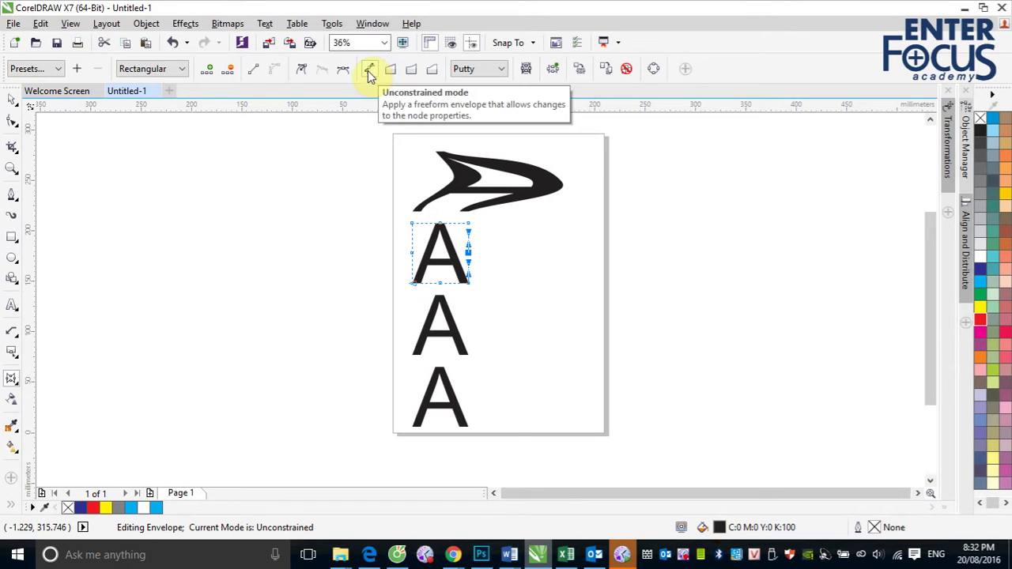
left_click(391, 70)
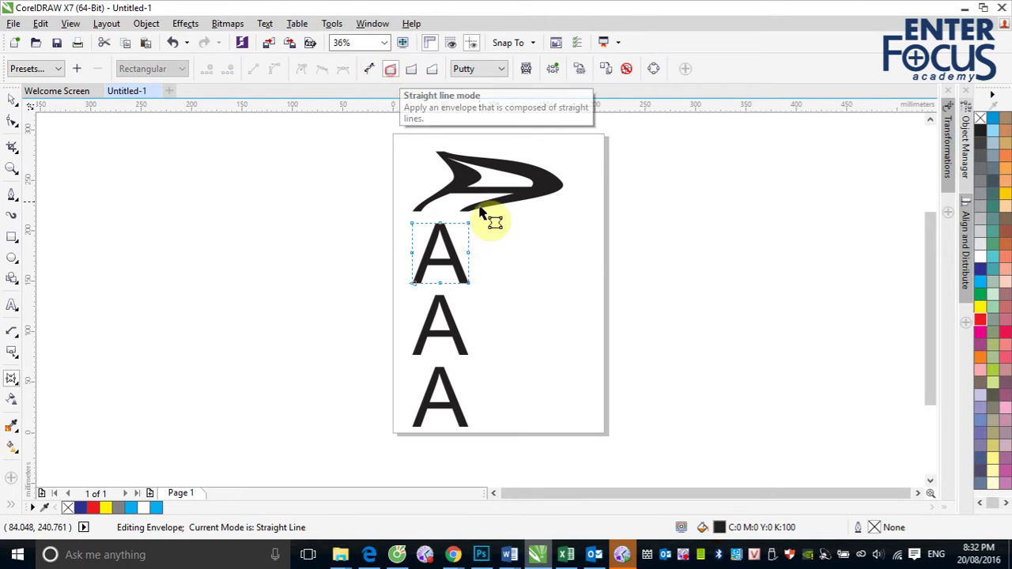
left_click_drag(469, 253, 600, 253)
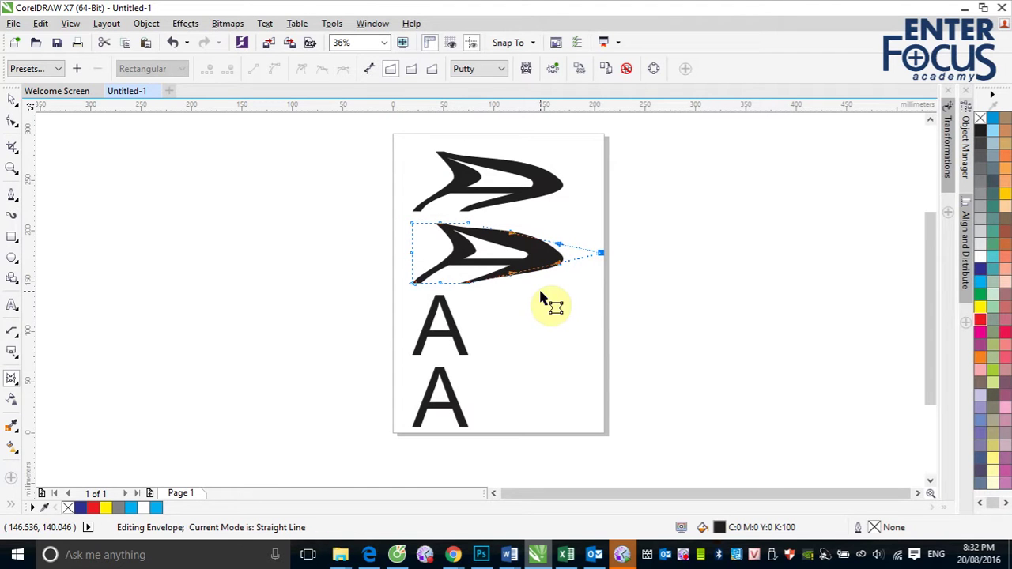
Apply a single-arc envelope to the third letter A and pull its right-middle node out to the page's right edge.
left_click(412, 70)
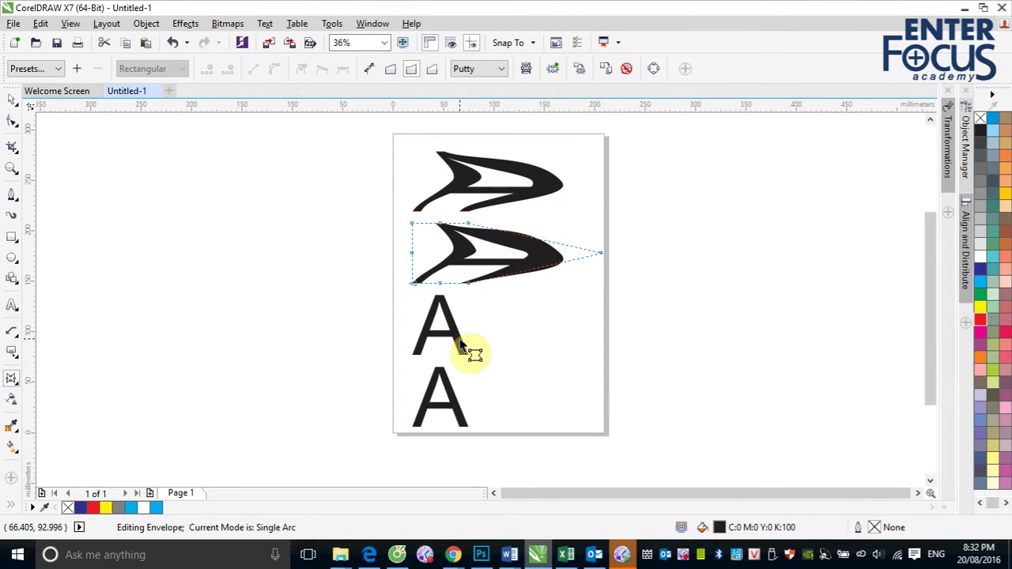
left_click(465, 344)
left_click_drag(479, 363, 462, 289)
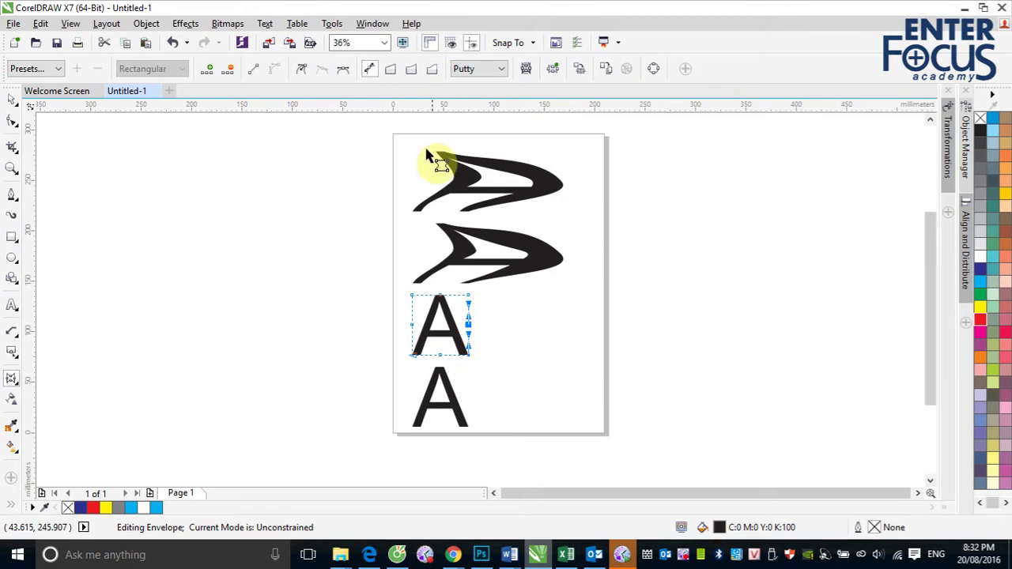
left_click(414, 70)
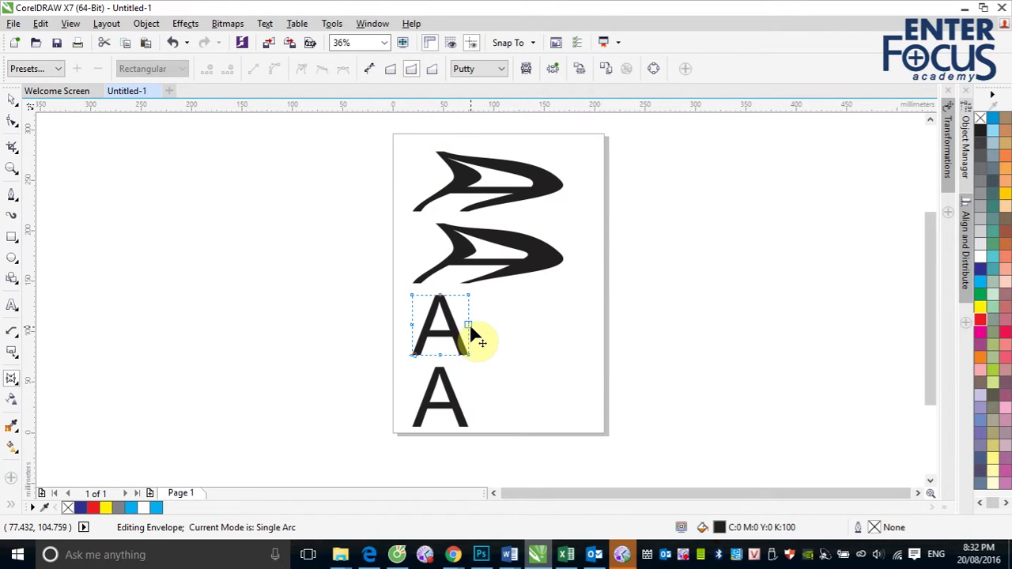
left_click(469, 326)
left_click_drag(469, 327, 601, 324)
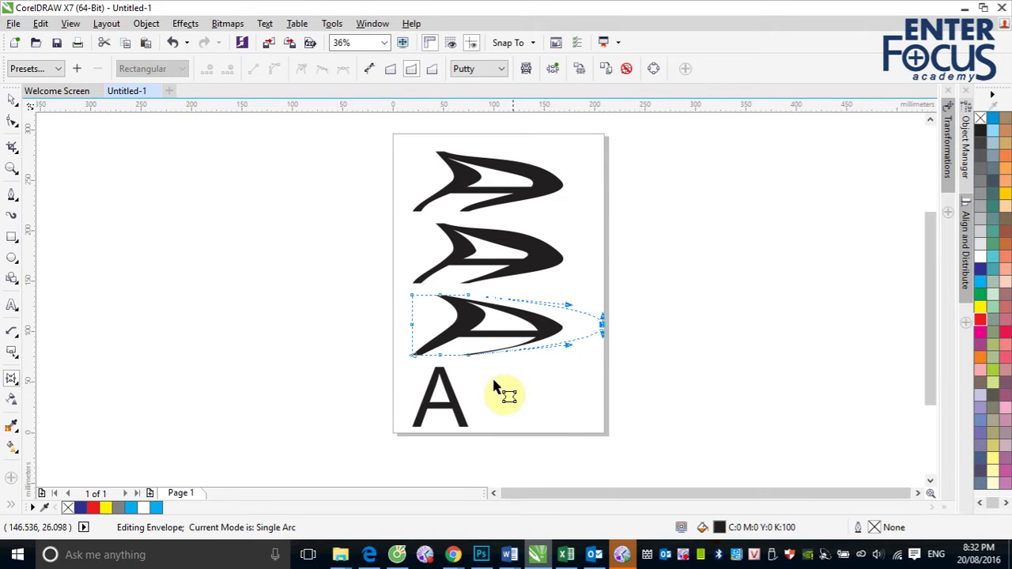
Apply a double-arc envelope to the bottom letter A and pull its right-middle node out to the page's right edge.
left_click(453, 404)
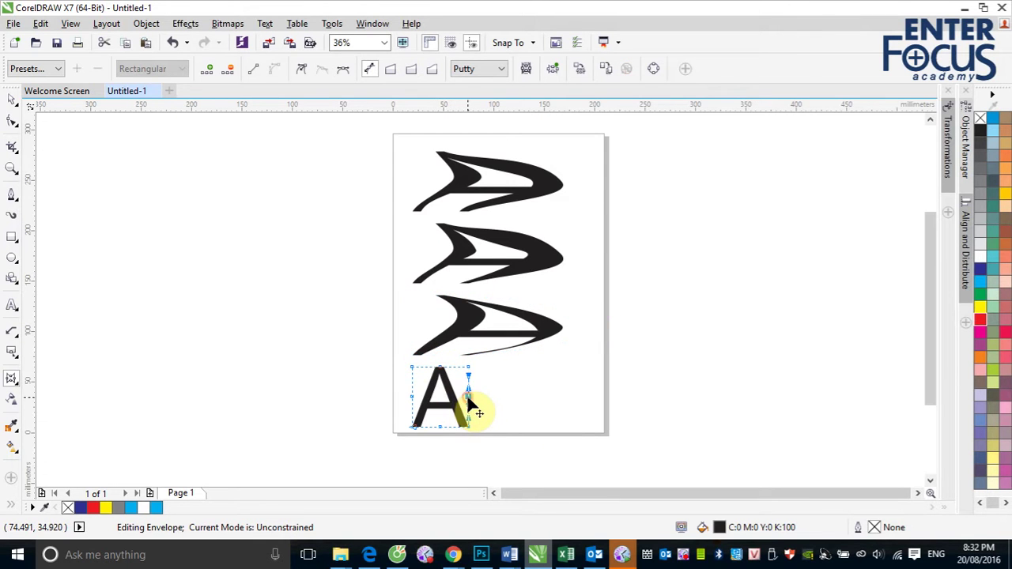
left_click(431, 69)
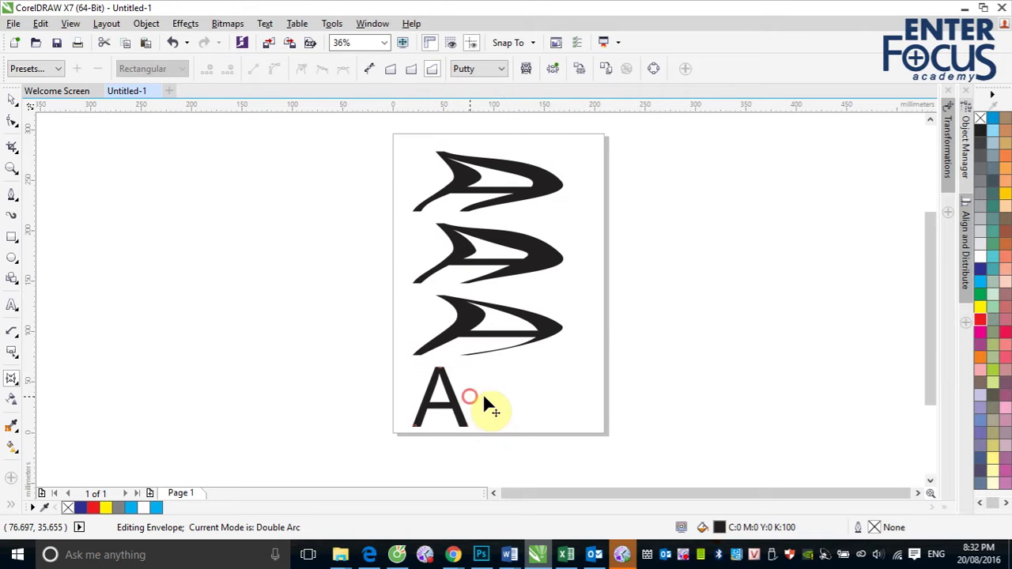
left_click_drag(482, 396, 602, 396)
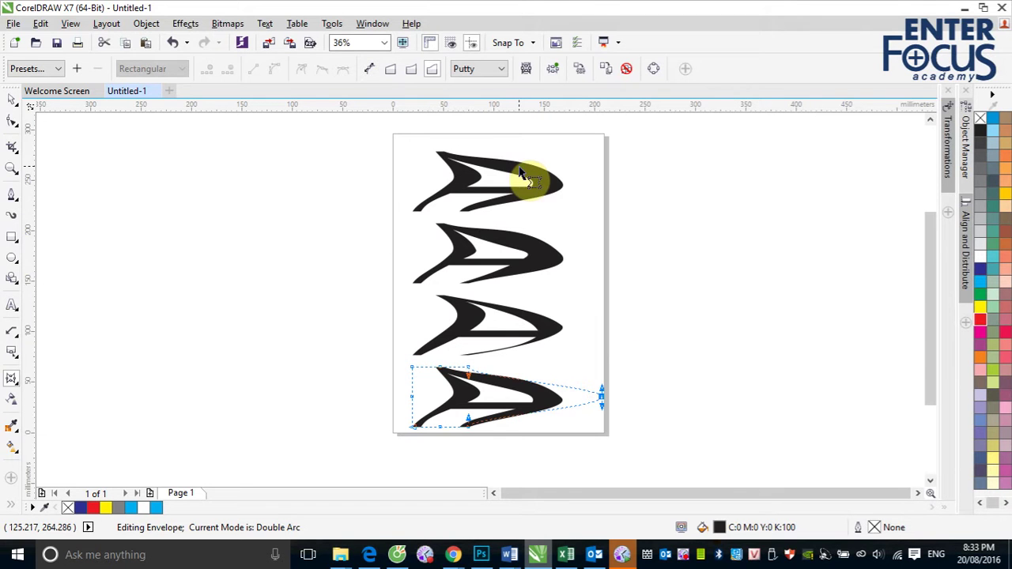
Try the Horizontal and Original mapping modes on the bottom letter's envelope.
left_click(499, 71)
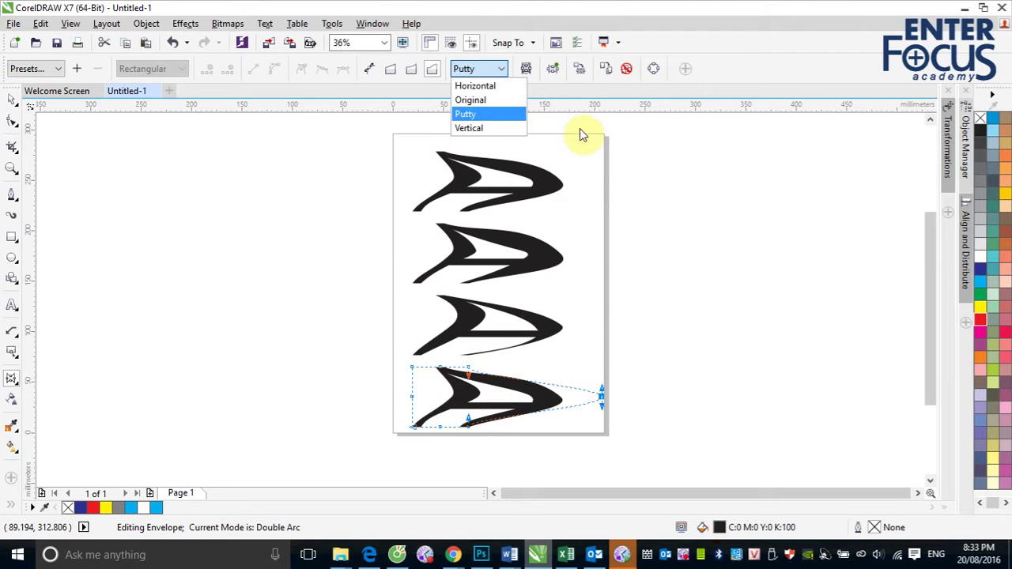
left_click(489, 90)
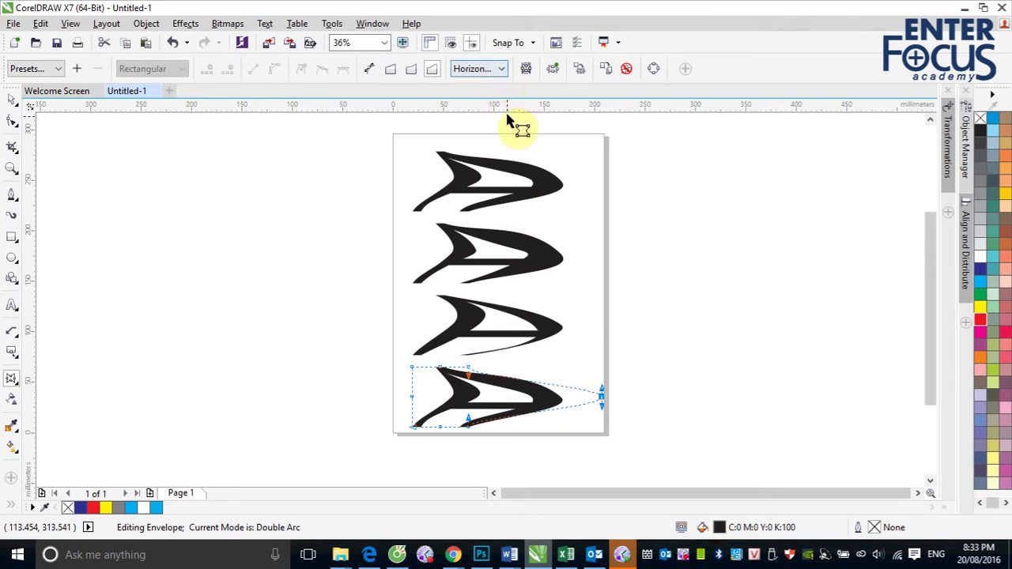
left_click(500, 70)
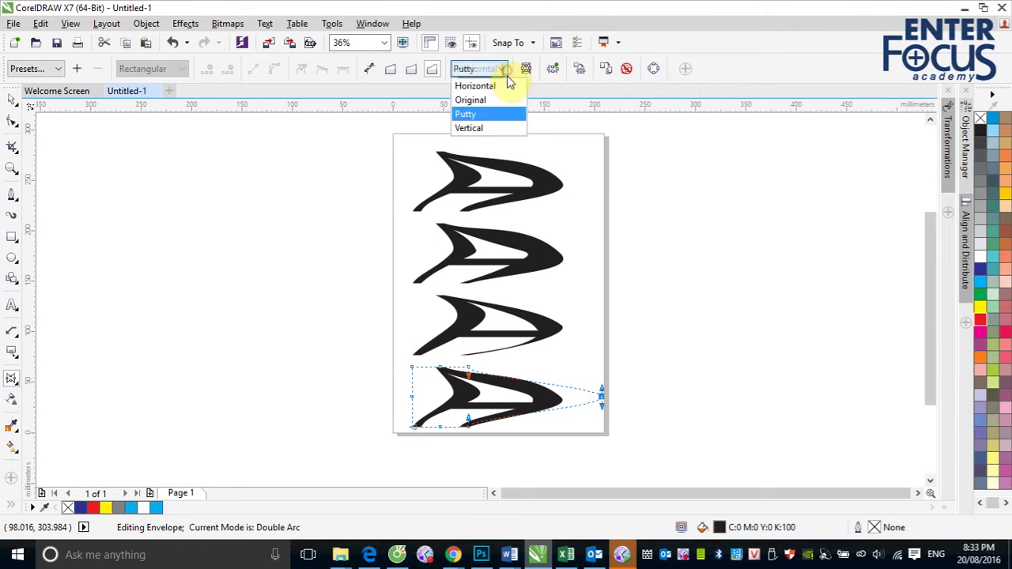
left_click(492, 101)
left_click(500, 71)
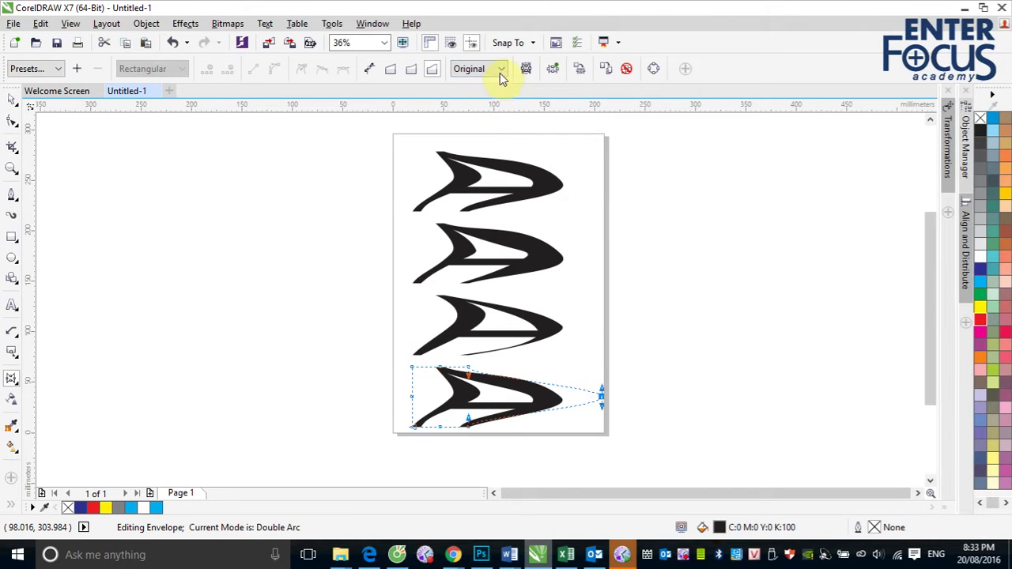
Select all four distorted letters together and move them off the page into the empty area on its left.
left_click(13, 105)
left_click(12, 102)
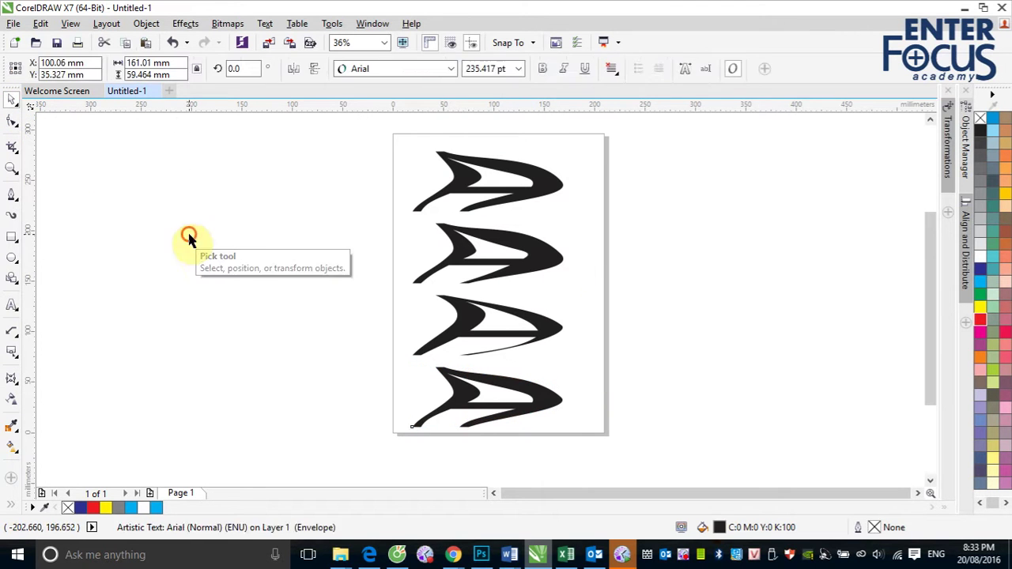
left_click(188, 237)
left_click_drag(350, 140, 601, 442)
left_click_drag(528, 263, 194, 275)
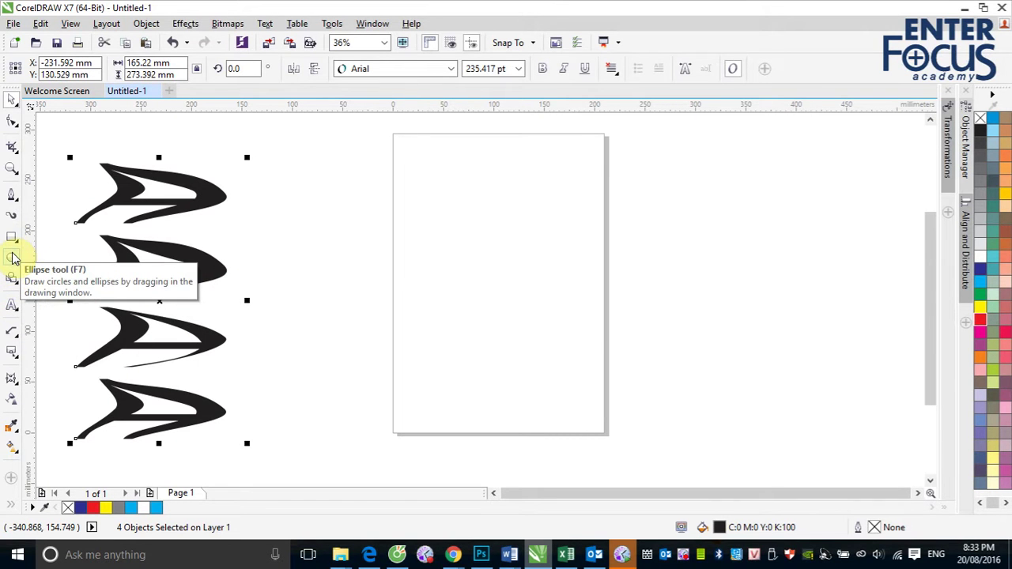
Add a new letter A as artistic text on the page's upper half and enlarge it to about 62 by 66 mm.
left_click(11, 237)
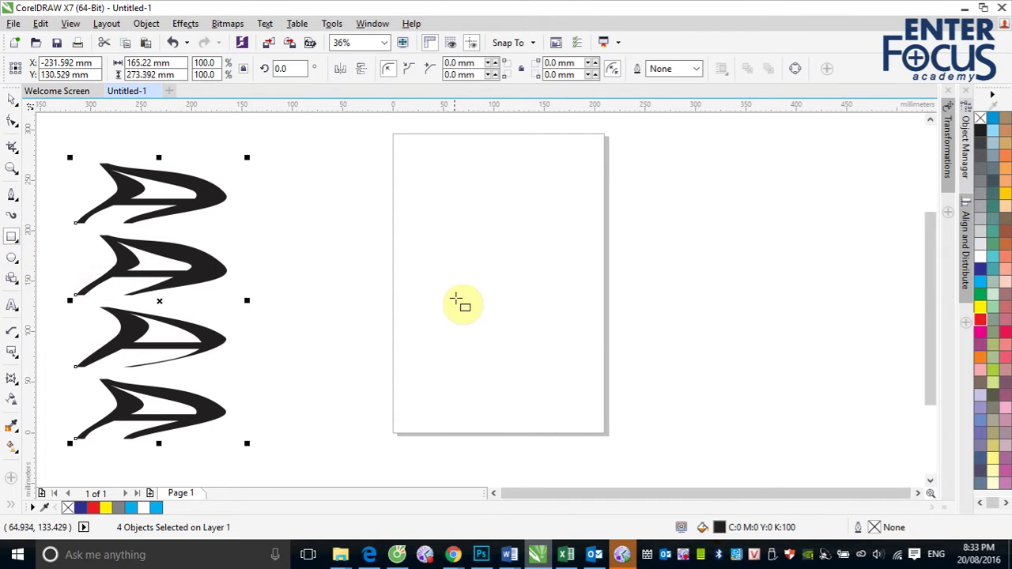
left_click(12, 305)
left_click(477, 214)
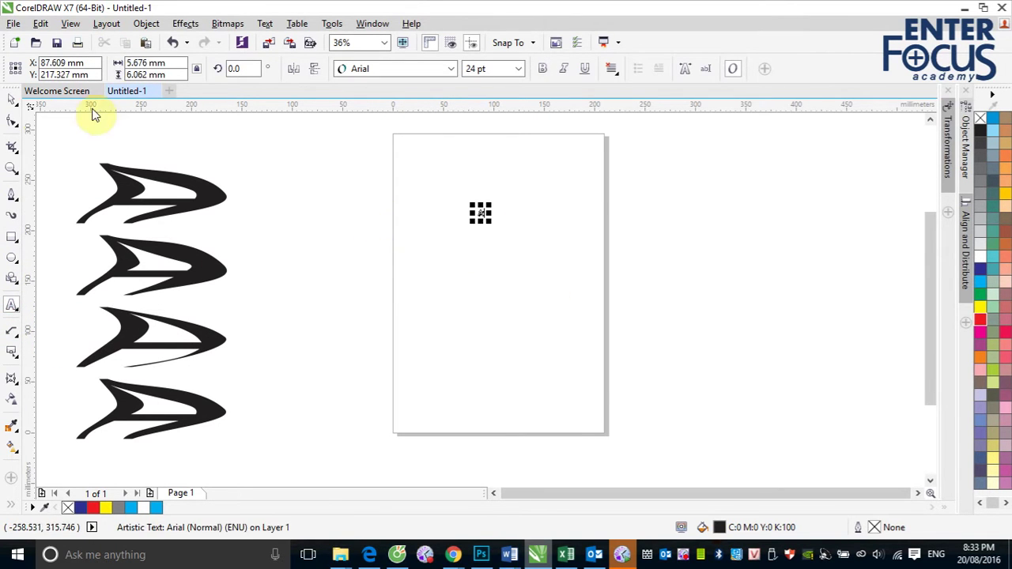
left_click(12, 98)
left_click_drag(493, 228, 529, 252)
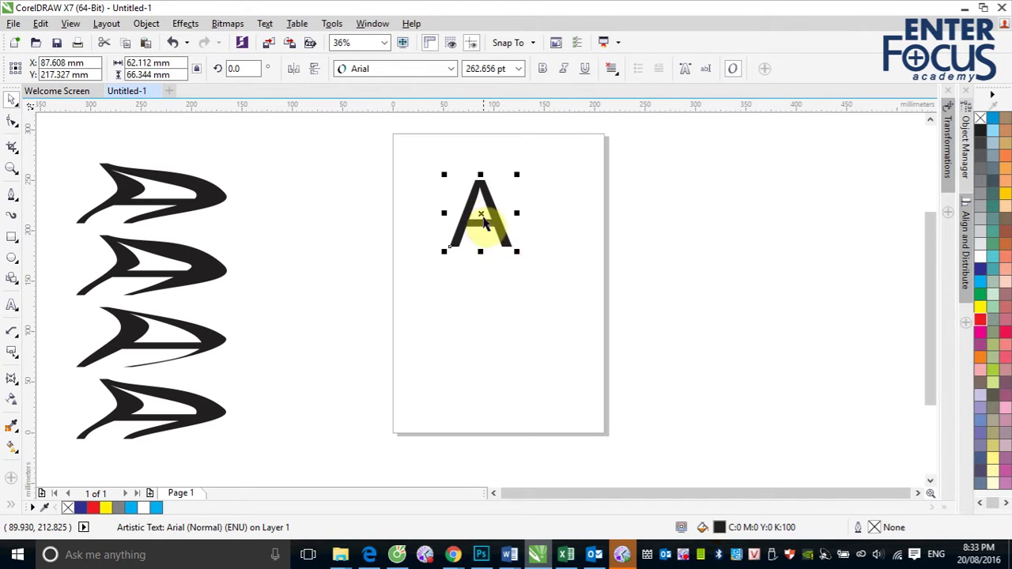
Duplicate the letter A downward into a column of four letters and move the whole column up so it fits on the page.
left_click_drag(481, 211, 481, 431)
right_click(490, 286)
right_click(485, 361)
right_click(481, 431)
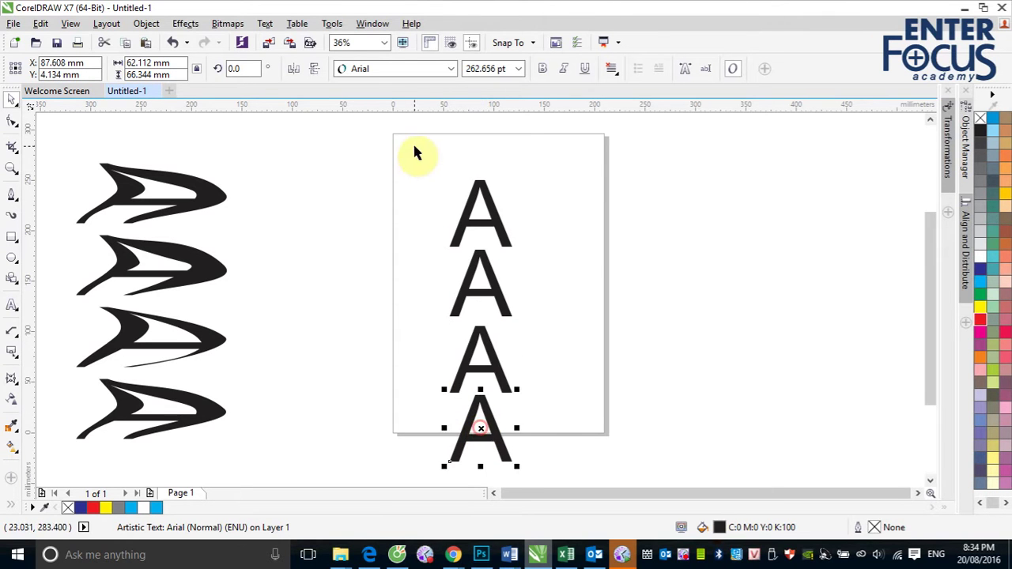
left_click_drag(411, 152, 565, 467)
left_click_drag(504, 400, 493, 344)
left_click(744, 330)
Open the Envelope effect settings for the top letter A and move them clear of the page.
left_click(499, 212)
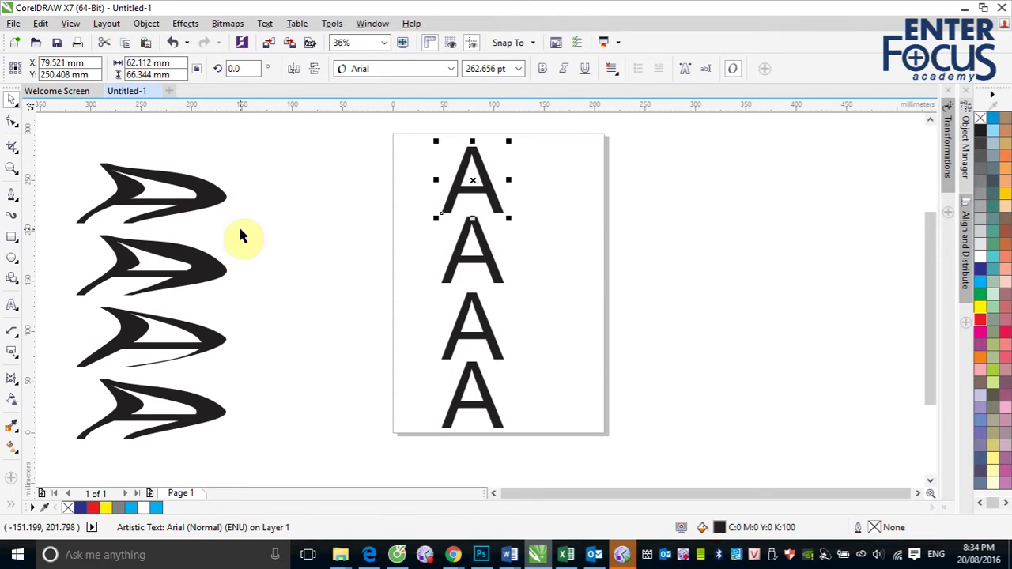
left_click(146, 23)
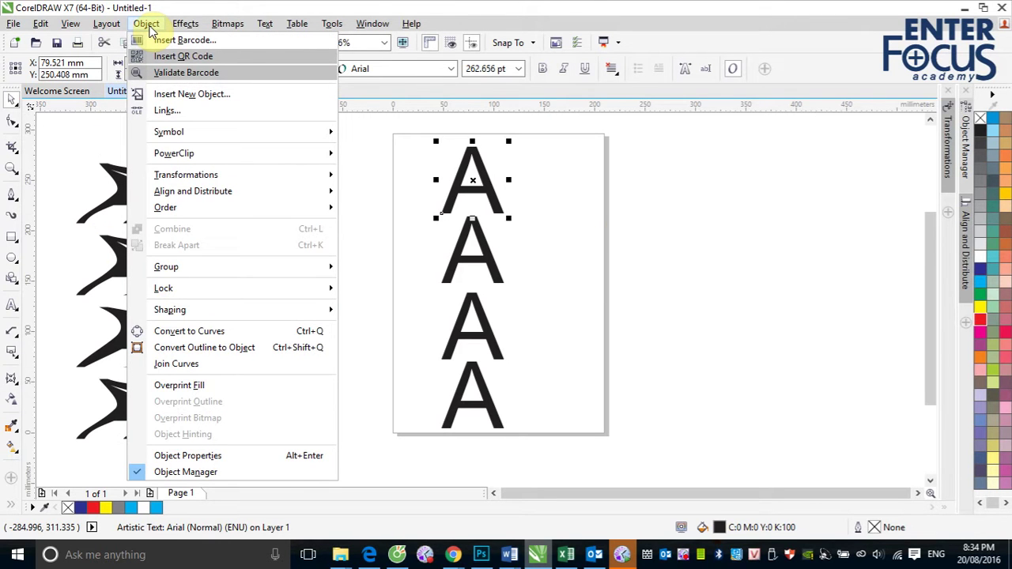
mouse_move(188, 30)
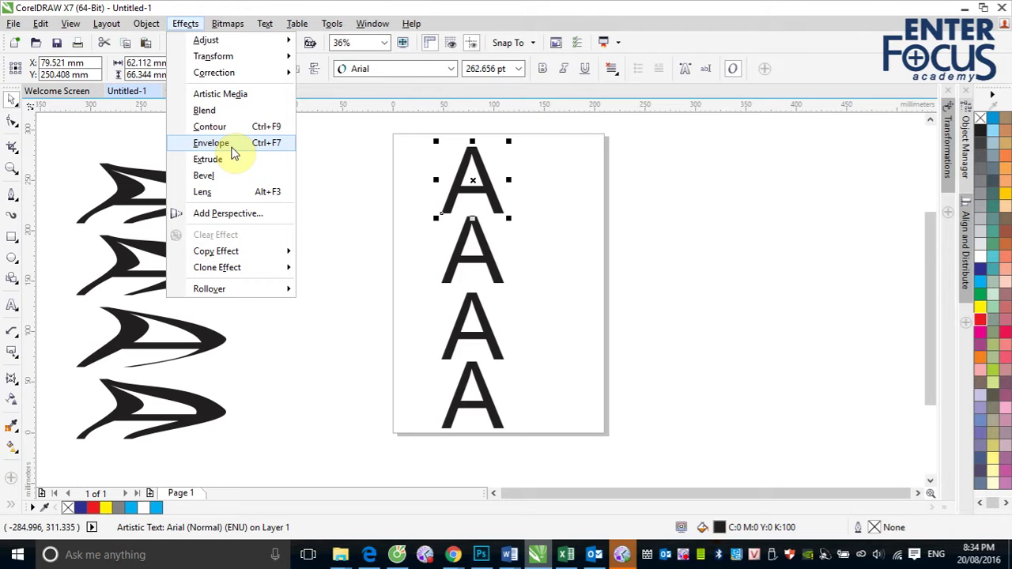
left_click(234, 152)
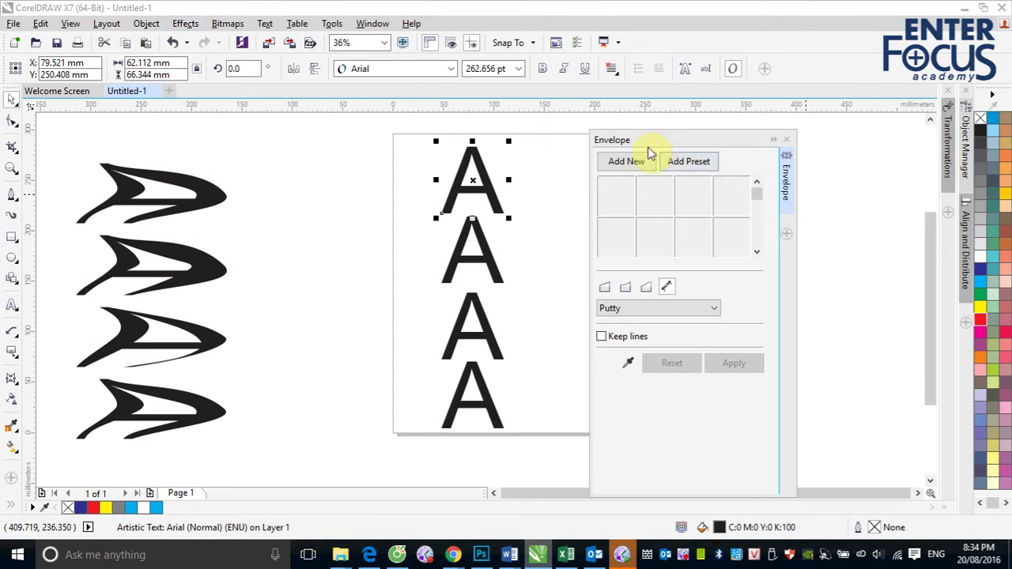
left_click_drag(667, 142, 771, 128)
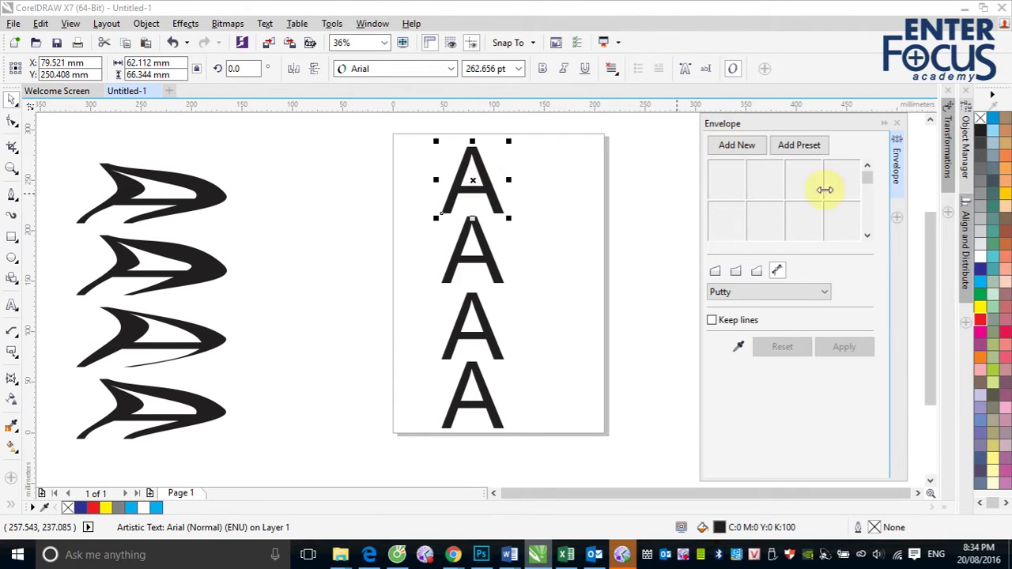
Load the envelope presets and apply the concave four-pointed star shape to the top letter A with Horizontal mapping.
left_click(797, 150)
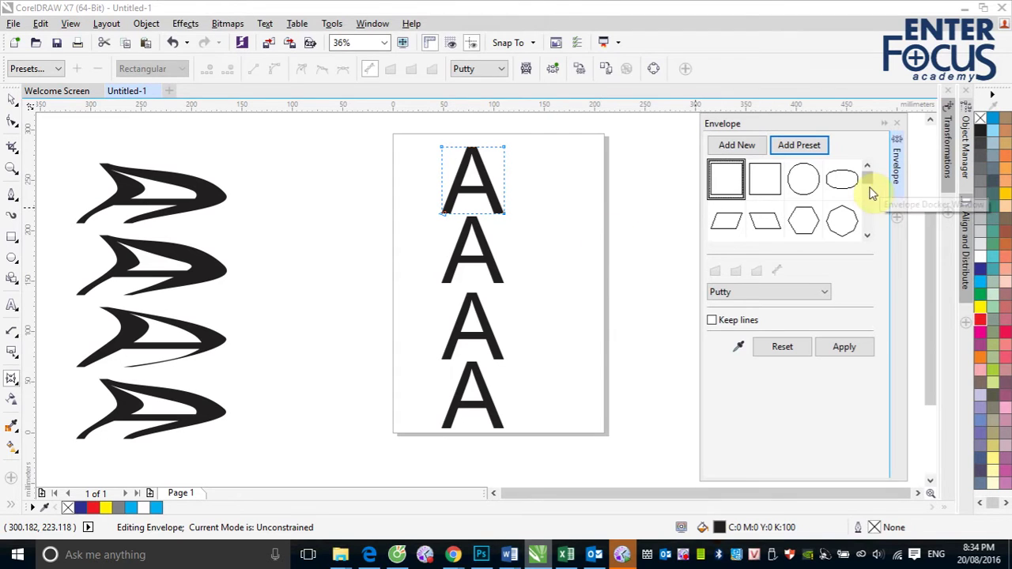
left_click_drag(867, 181, 868, 212)
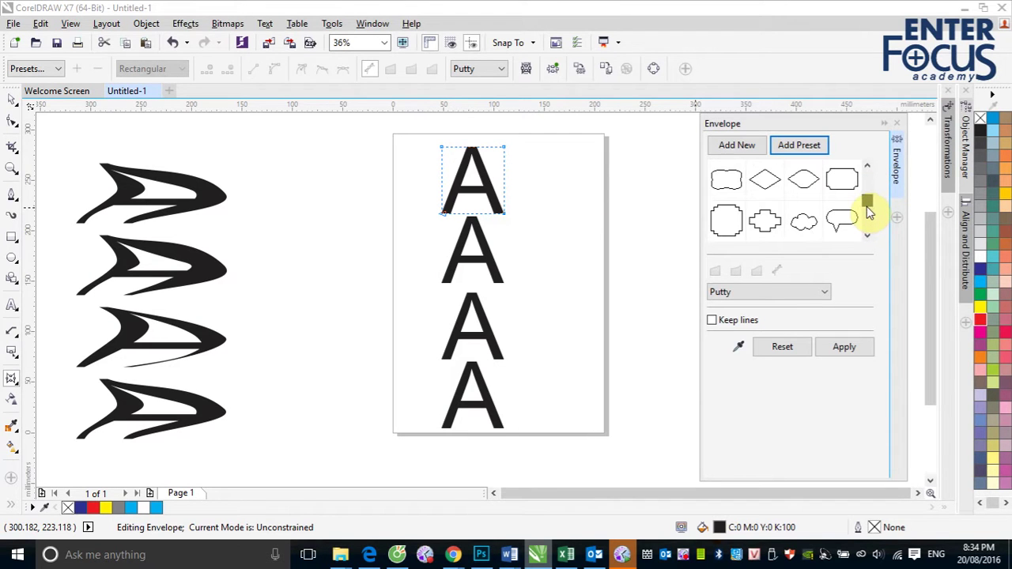
left_click(765, 188)
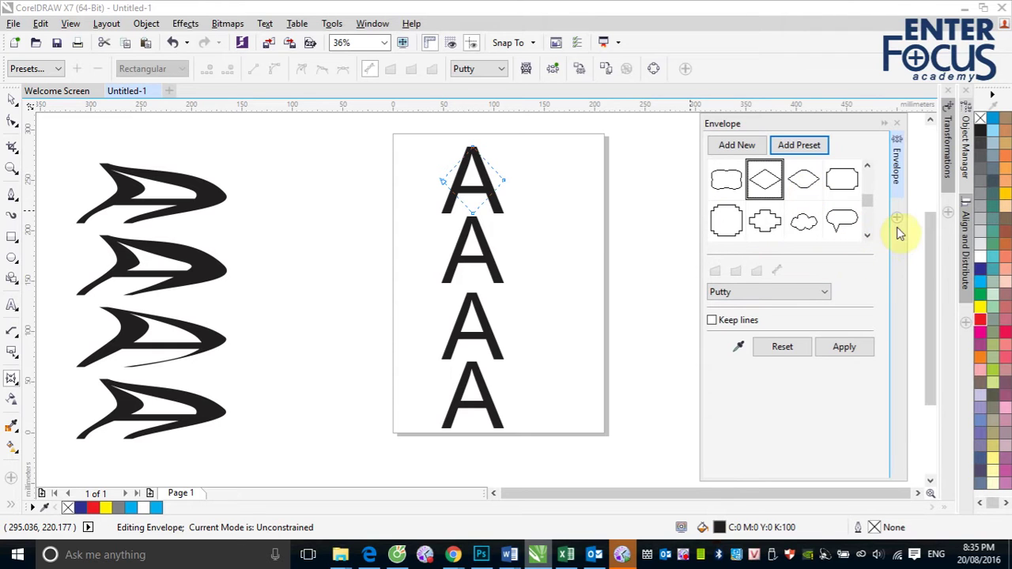
scroll(867, 203, "up", 1)
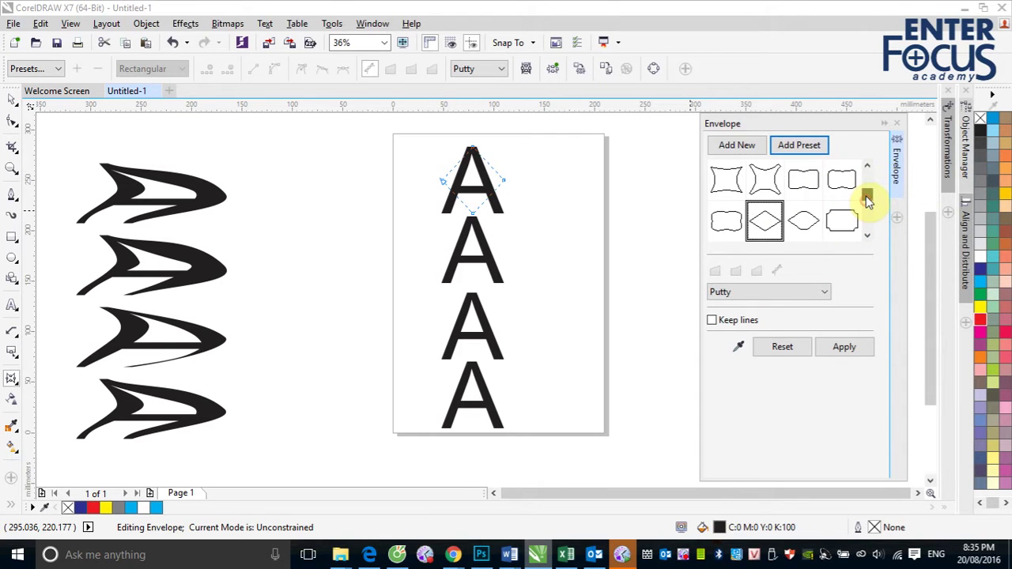
left_click(766, 182)
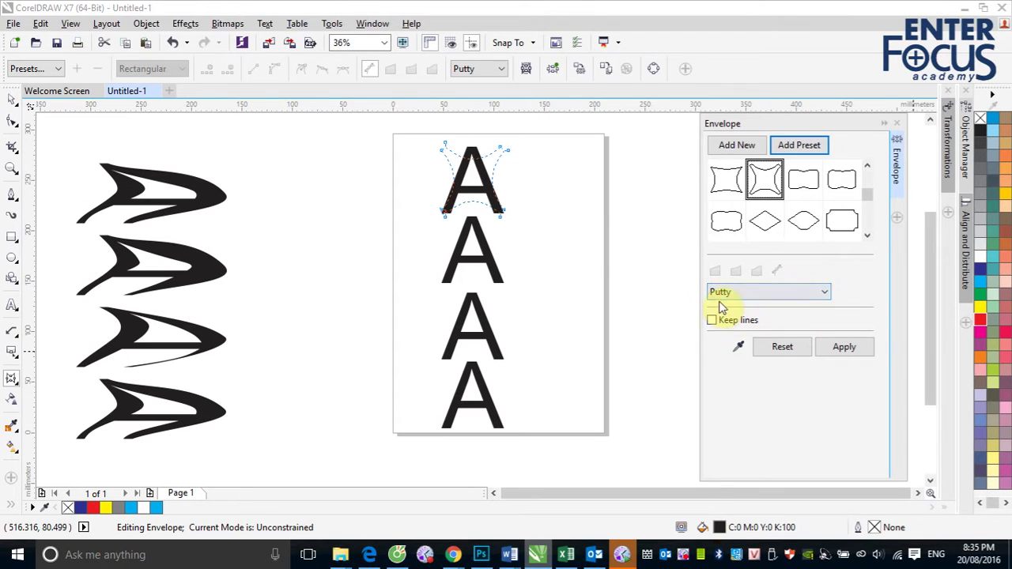
left_click(825, 295)
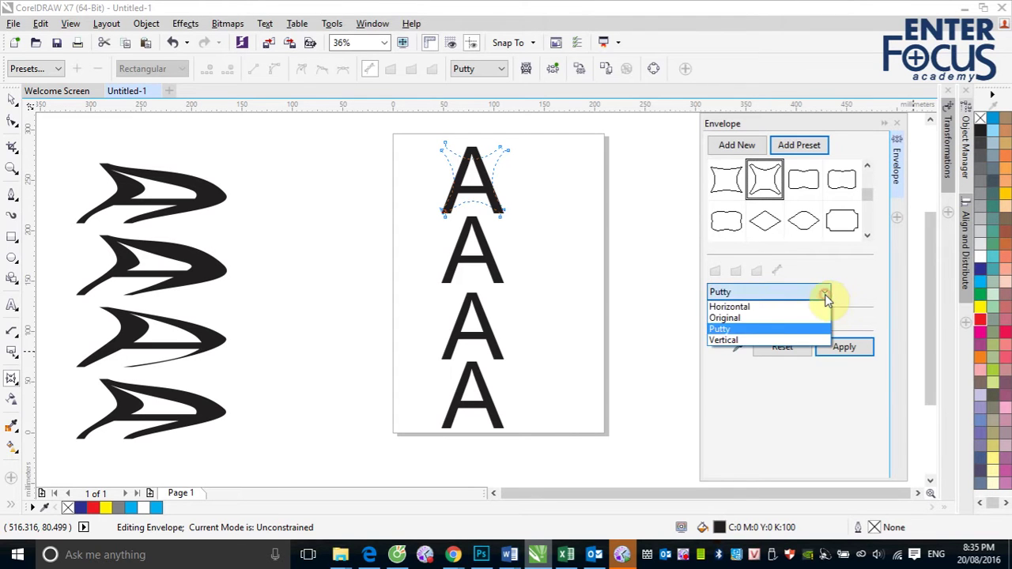
left_click(767, 307)
left_click(845, 348)
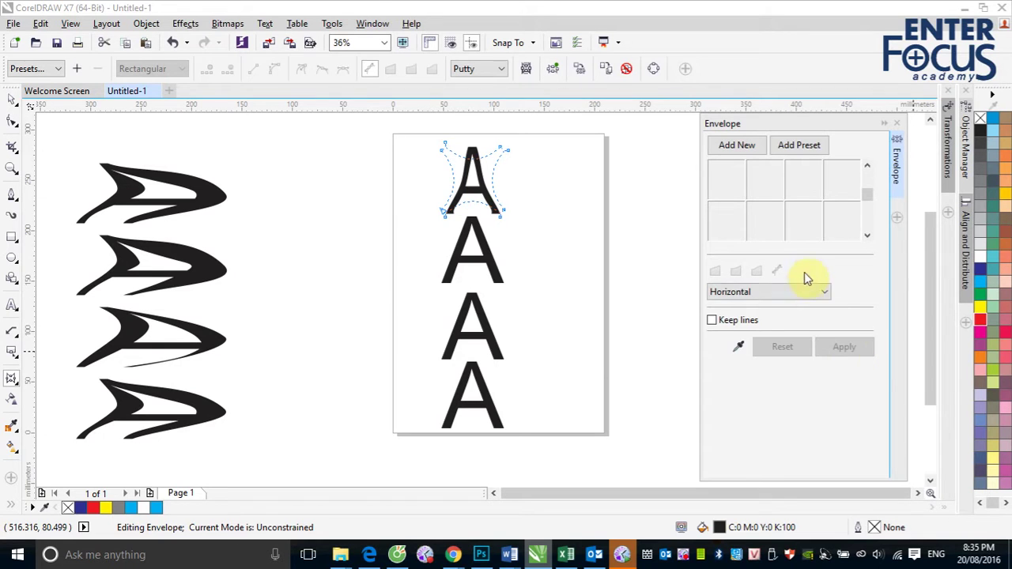
Change the top letter's envelope mapping to Original and apply it.
left_click(824, 293)
left_click(807, 320)
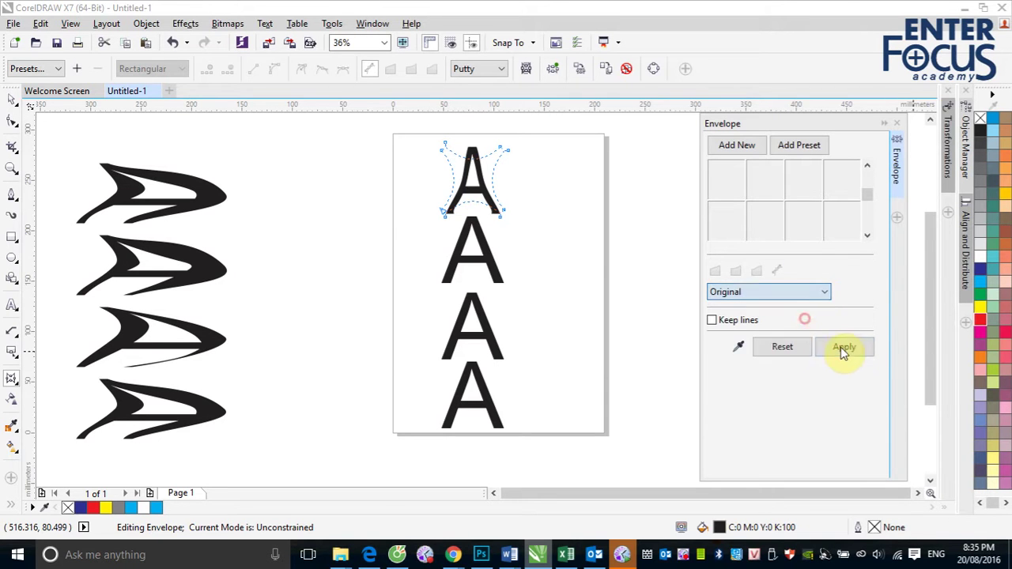
left_click(845, 350)
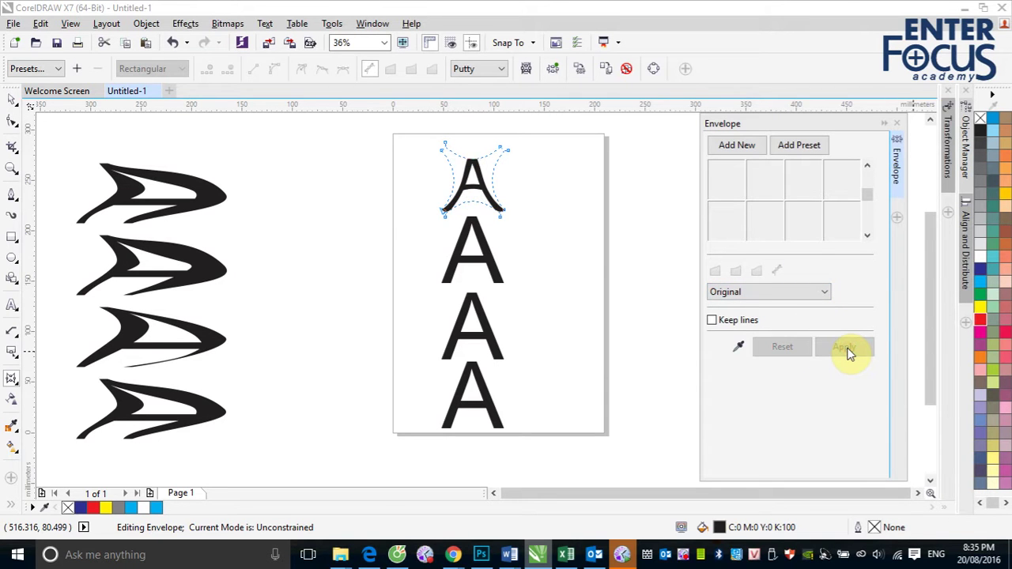
Change the top letter A's envelope mapping to Putty and apply it.
left_click(824, 292)
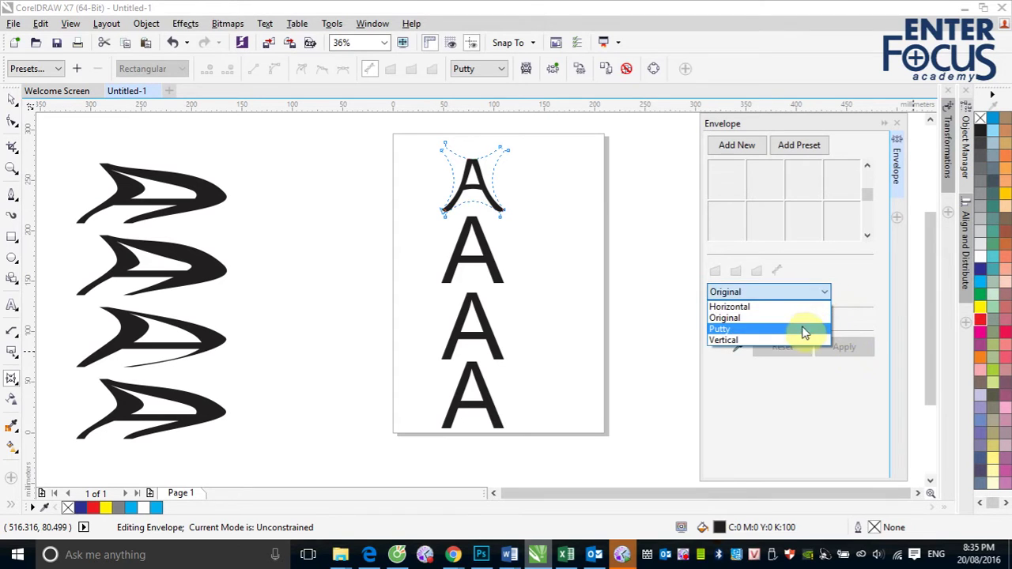
left_click(805, 329)
left_click(841, 350)
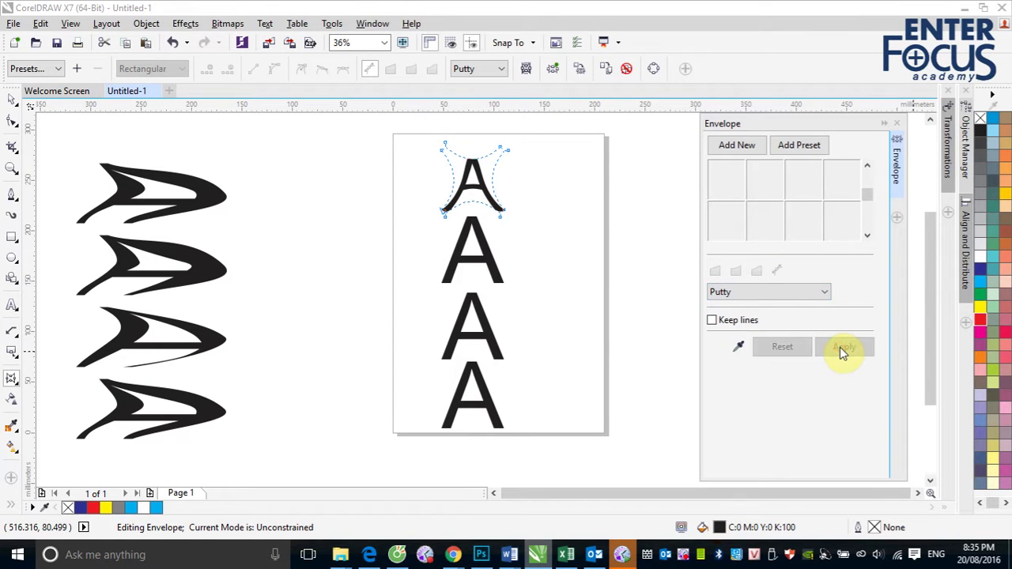
Apply Vertical mapping to the top letter A's envelope, and reapply it with Keep lines enabled.
left_click(826, 292)
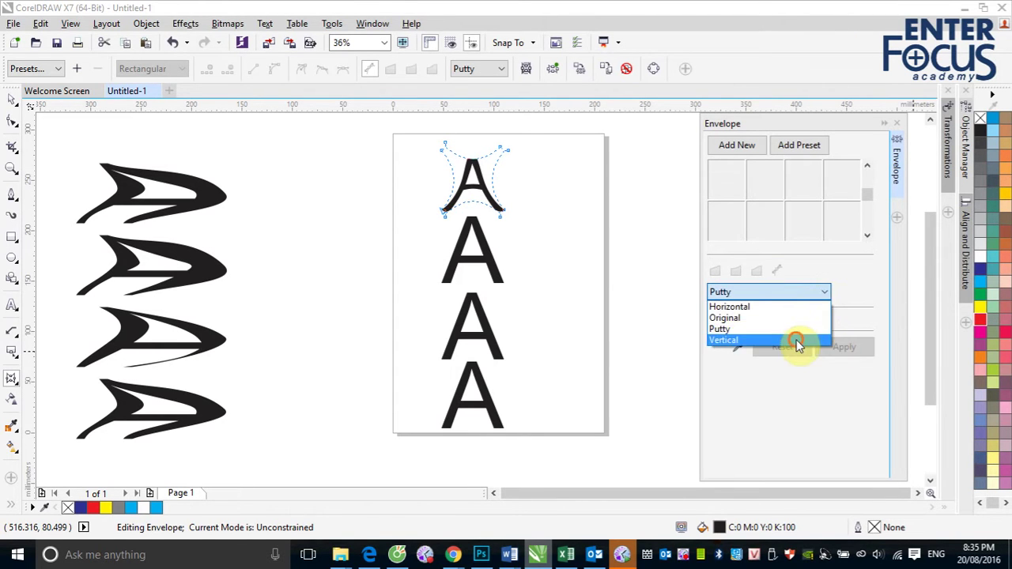
left_click(798, 343)
left_click(844, 355)
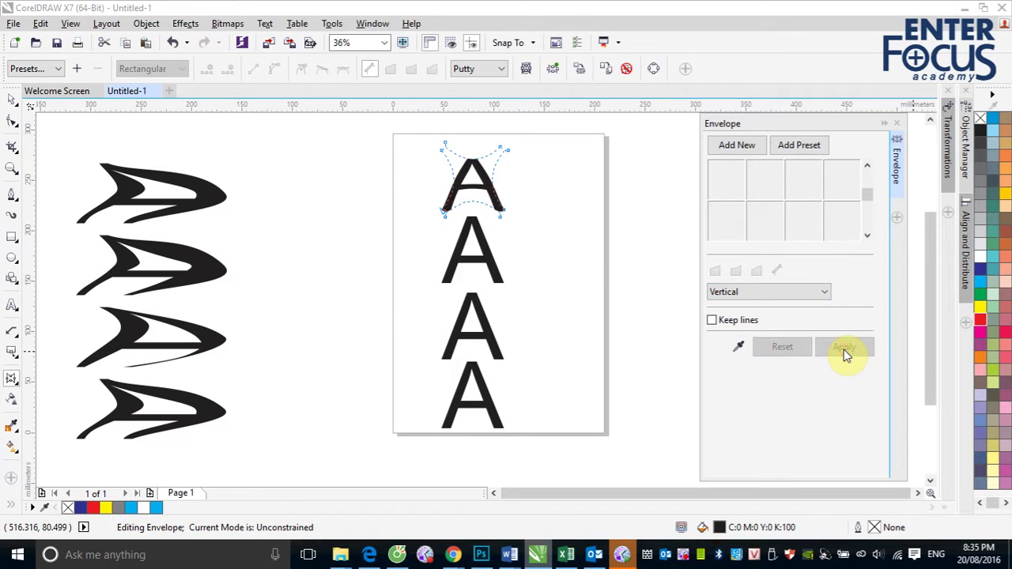
left_click(712, 321)
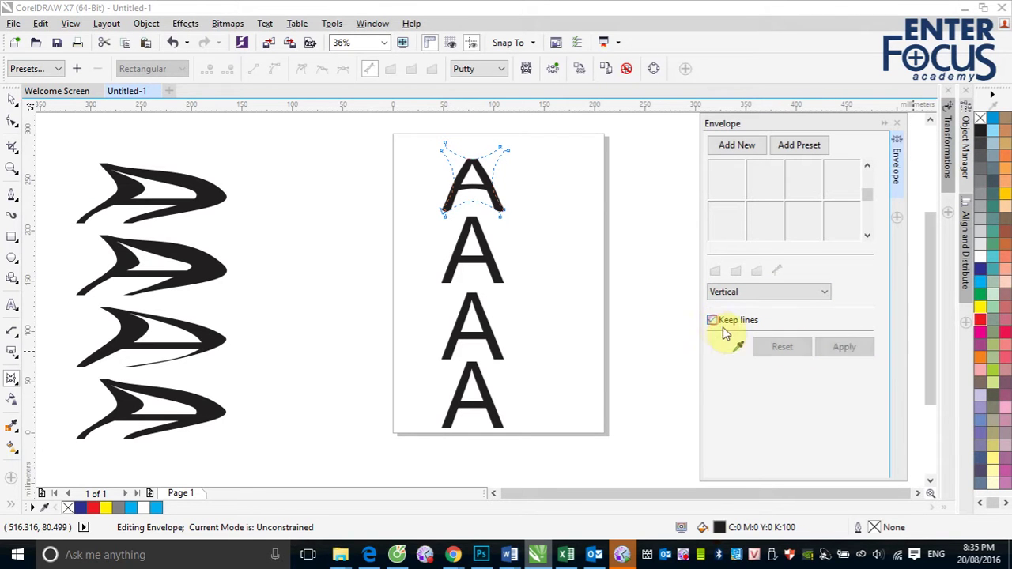
left_click(844, 349)
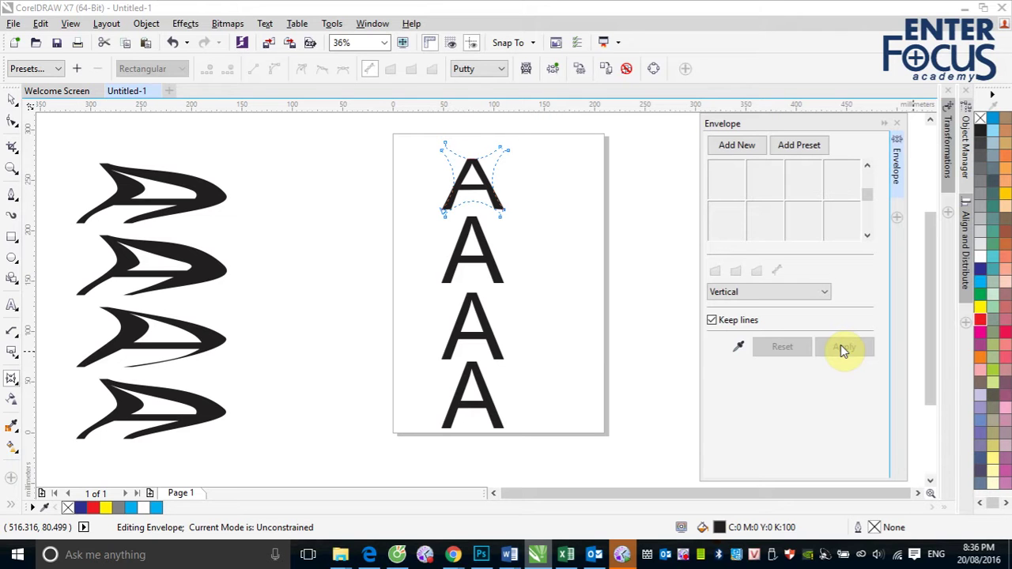
Load the envelope presets and apply the wavy-sided rectangle shape below the concave frame to the top letter A.
left_click(803, 144)
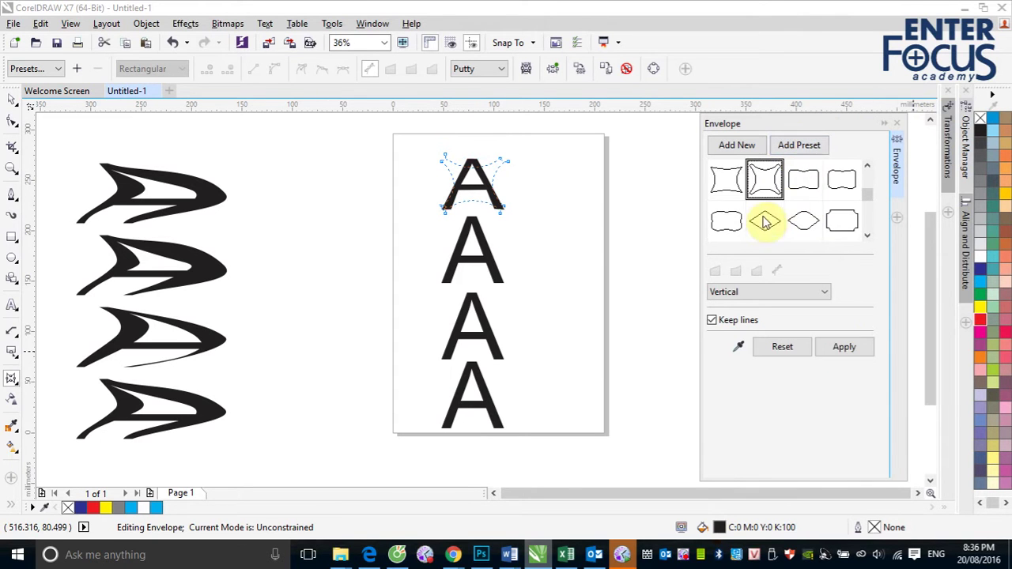
left_click(724, 223)
left_click(845, 348)
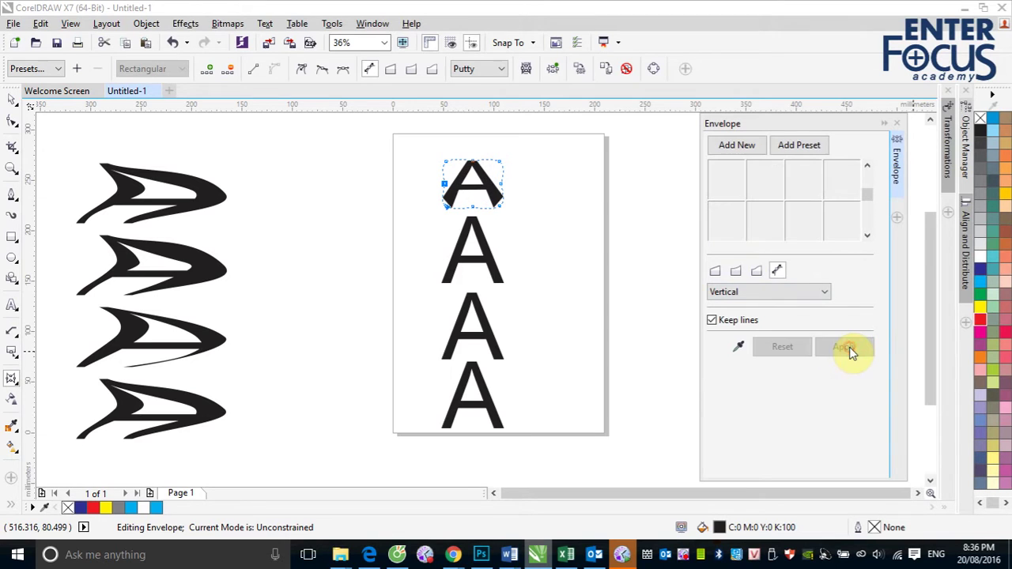
Apply the notched-corner rectangle preset to the top letter A, and reapply the envelope with Keep lines disabled.
left_click(799, 146)
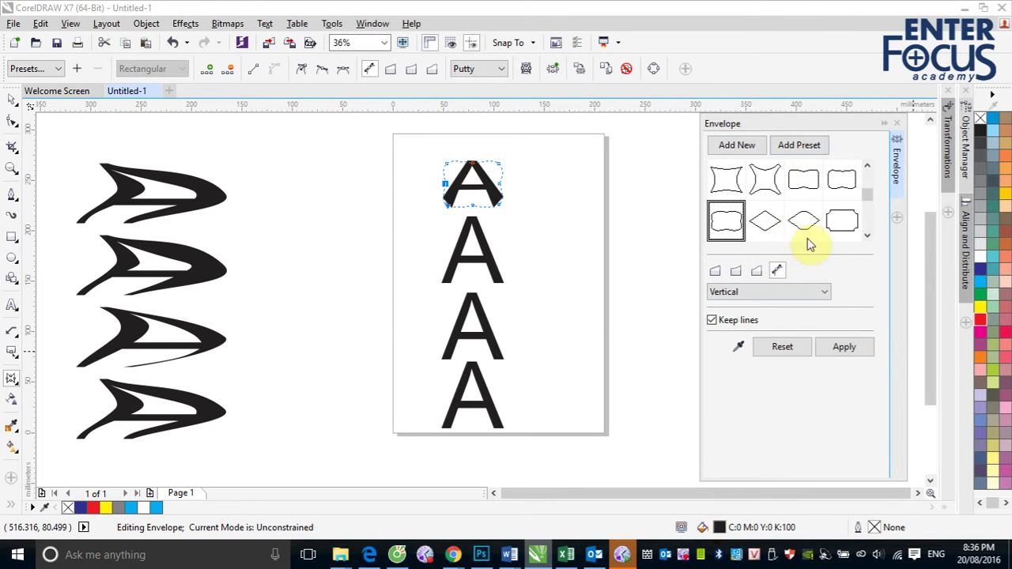
left_click(842, 224)
left_click(845, 348)
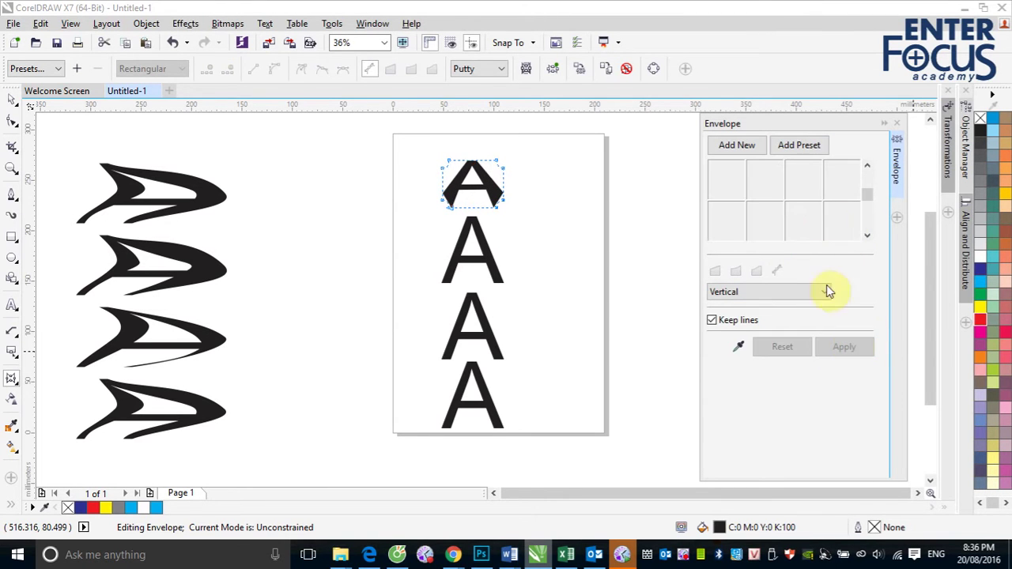
left_click(711, 320)
left_click(844, 348)
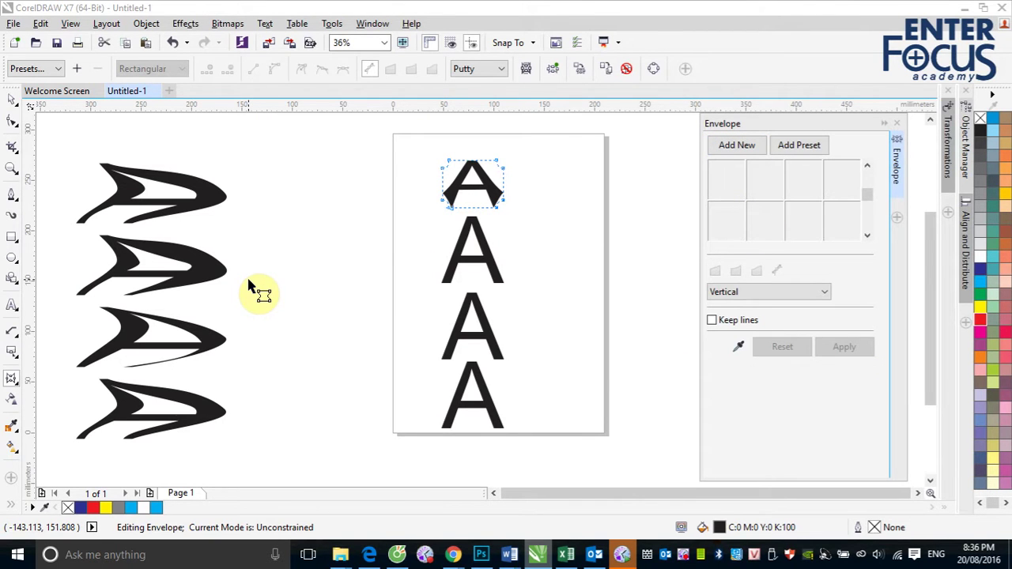
Select all four letters A in the column on the page and delete them.
left_click(12, 99)
left_click_drag(525, 253, 573, 473)
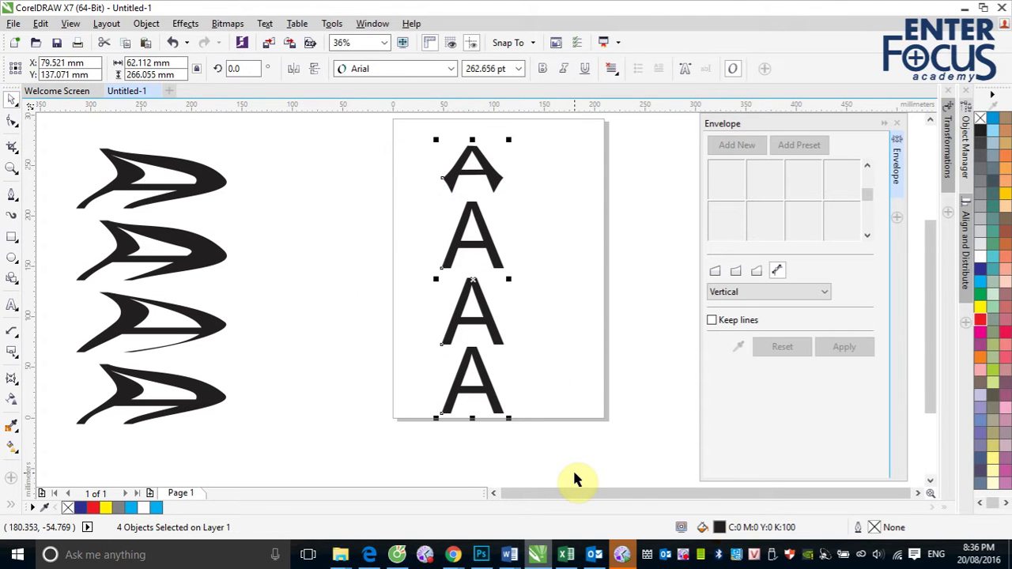
key("Delete")
Add the artistic text LOVE, scale it to about 182 mm wide by 53 mm high and centre it across the page.
left_click(11, 306)
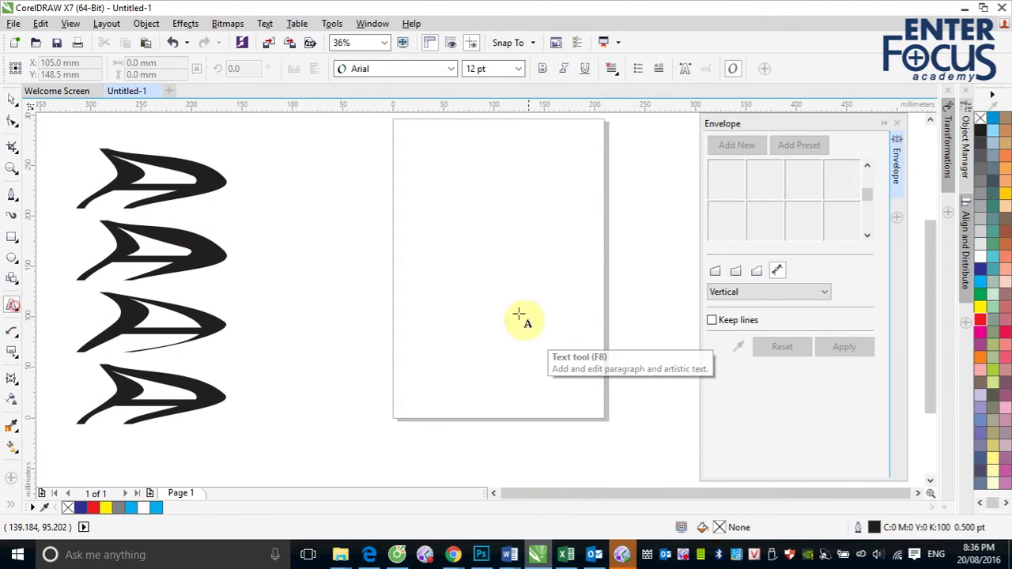
left_click(427, 292)
type("LOVE")
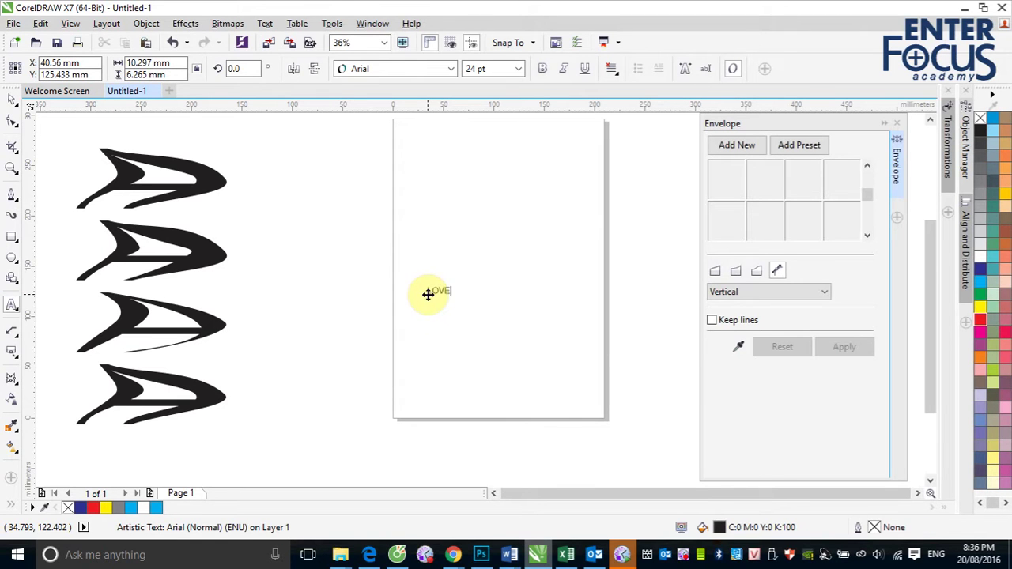
left_click(14, 101)
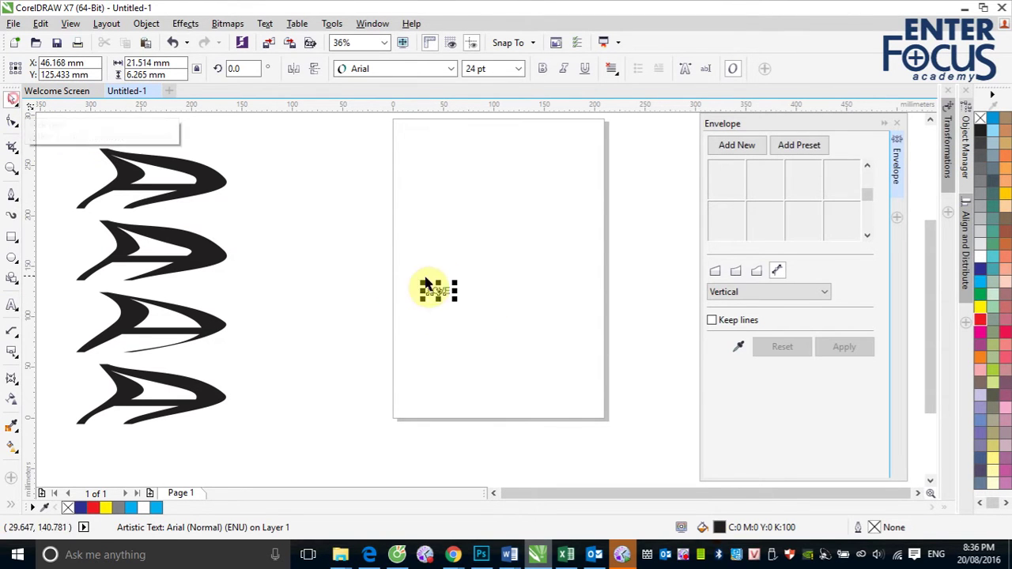
left_click_drag(453, 286, 533, 242)
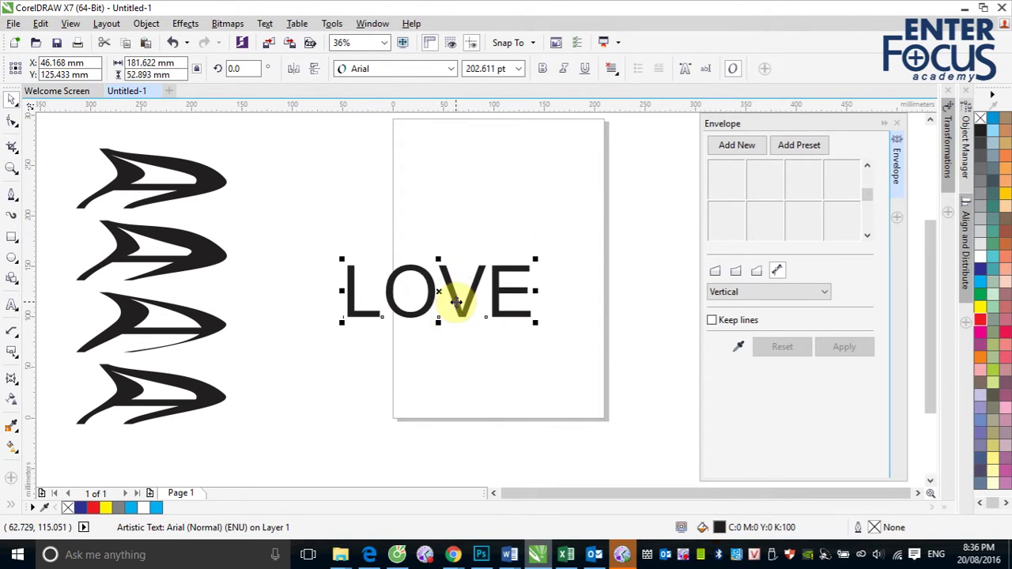
left_click_drag(455, 301, 514, 271)
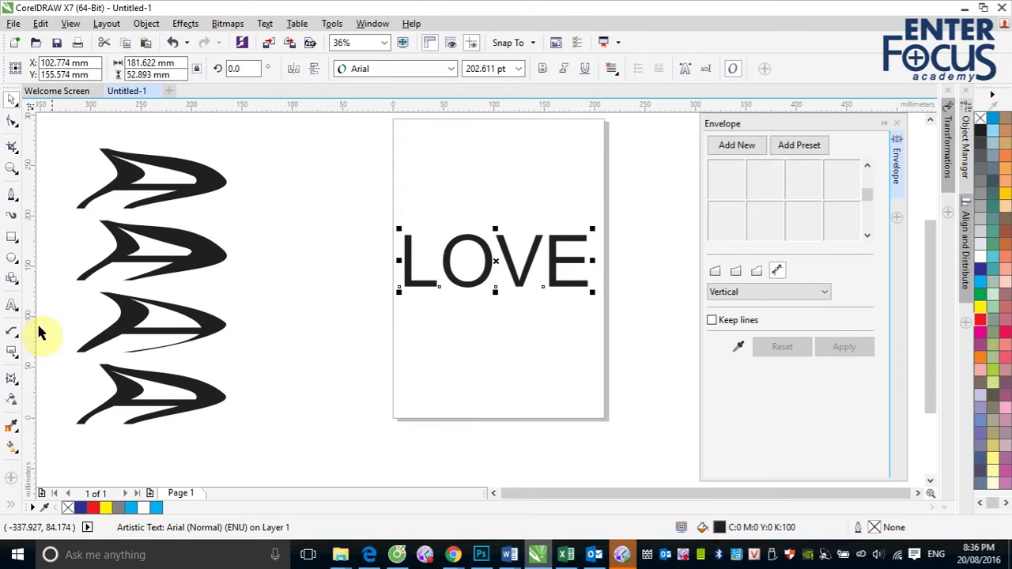
Draw a heart from the basic shapes, about 143 mm wide and 141 mm high, over the LOVE text.
left_click(12, 278)
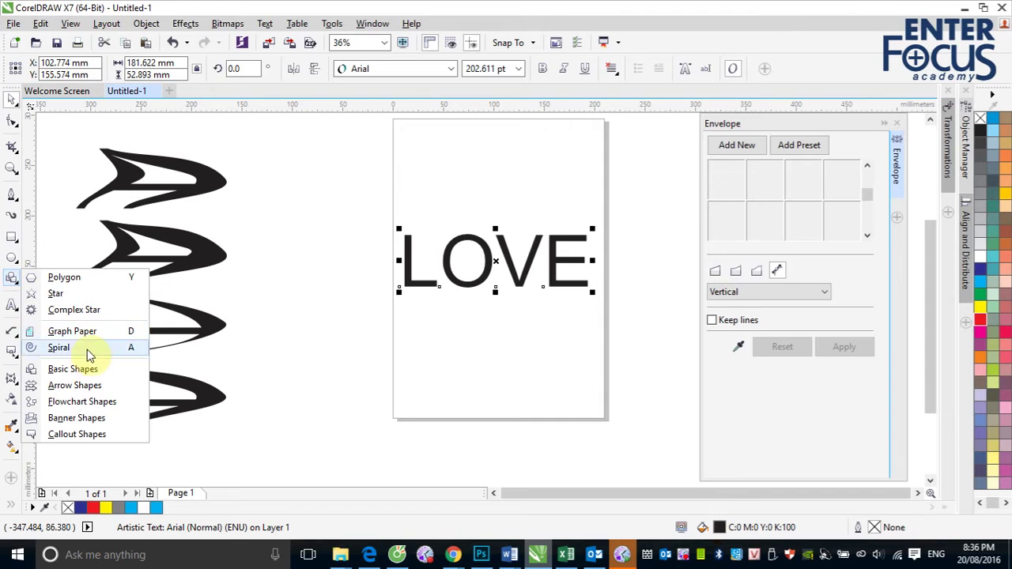
left_click(79, 369)
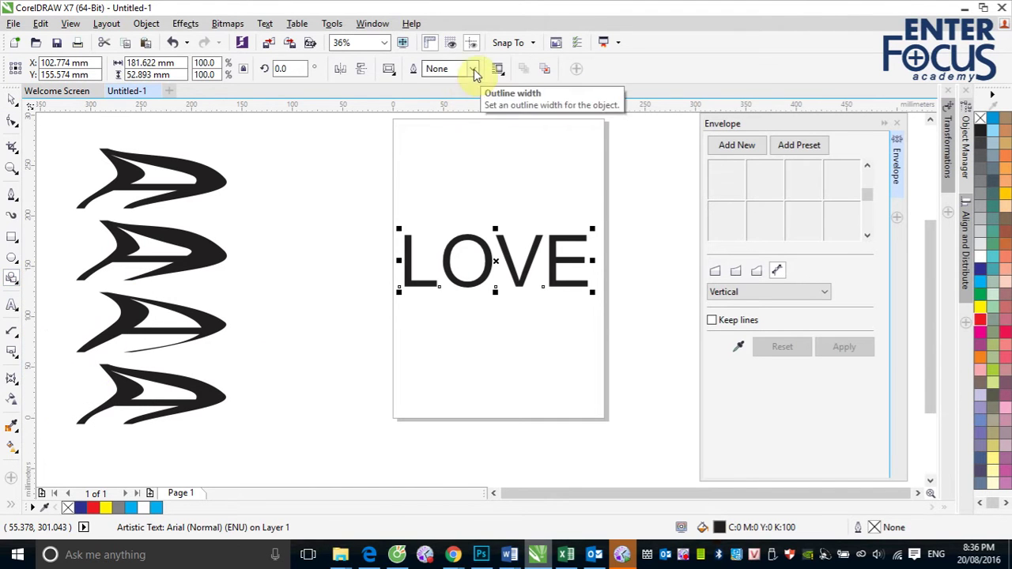
left_click(388, 70)
left_click(415, 136)
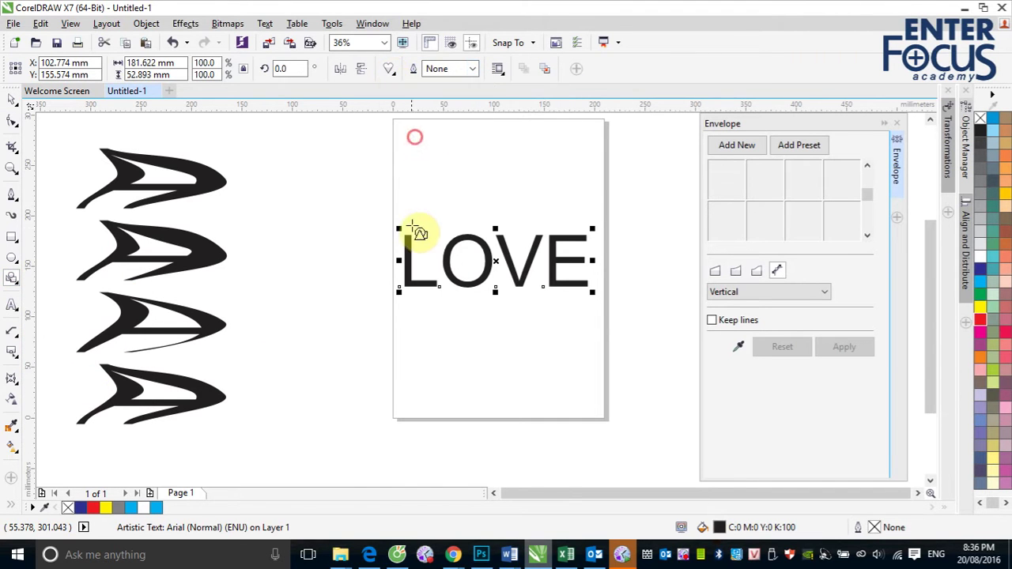
left_click_drag(432, 179, 579, 323)
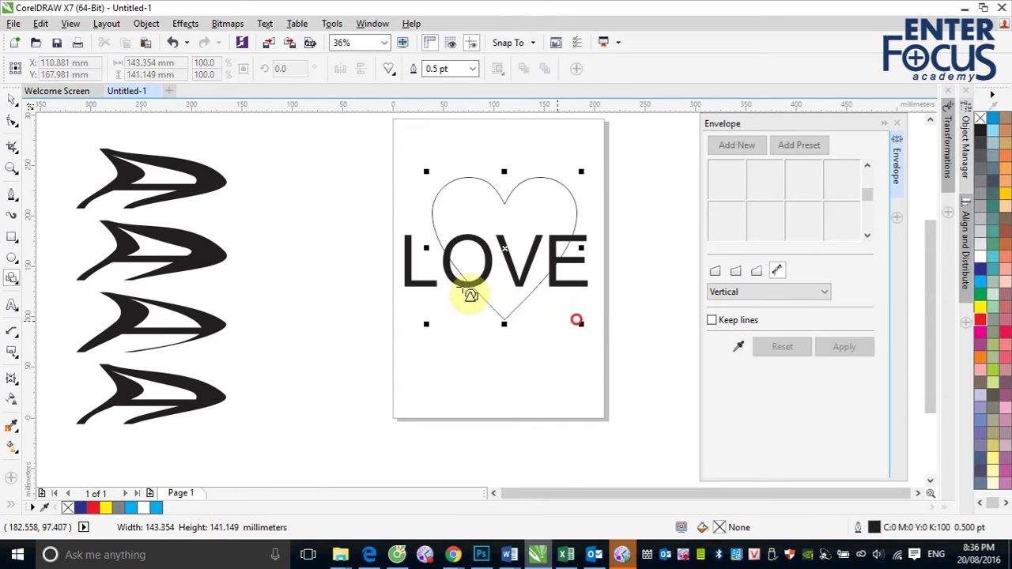
Separate the two objects by moving the LOVE text to the page's upper part and the heart below it.
left_click(12, 99)
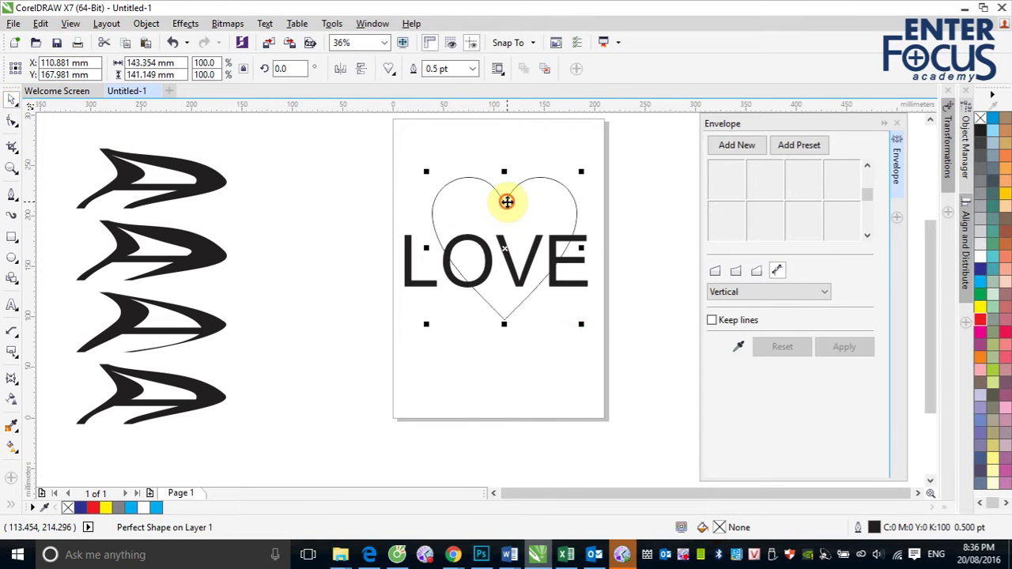
left_click_drag(506, 201, 499, 329)
left_click_drag(518, 283, 518, 198)
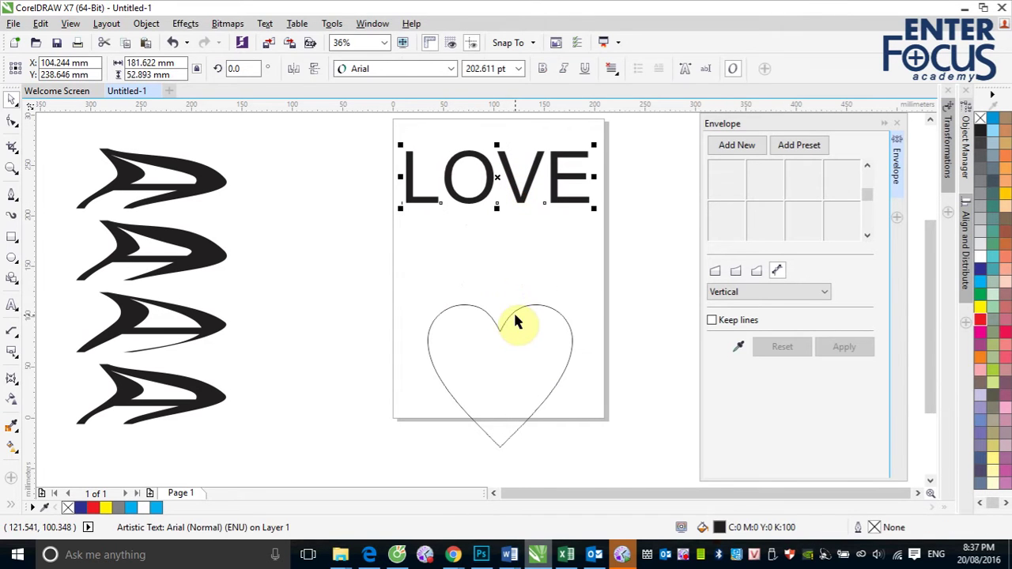
left_click_drag(514, 313, 514, 266)
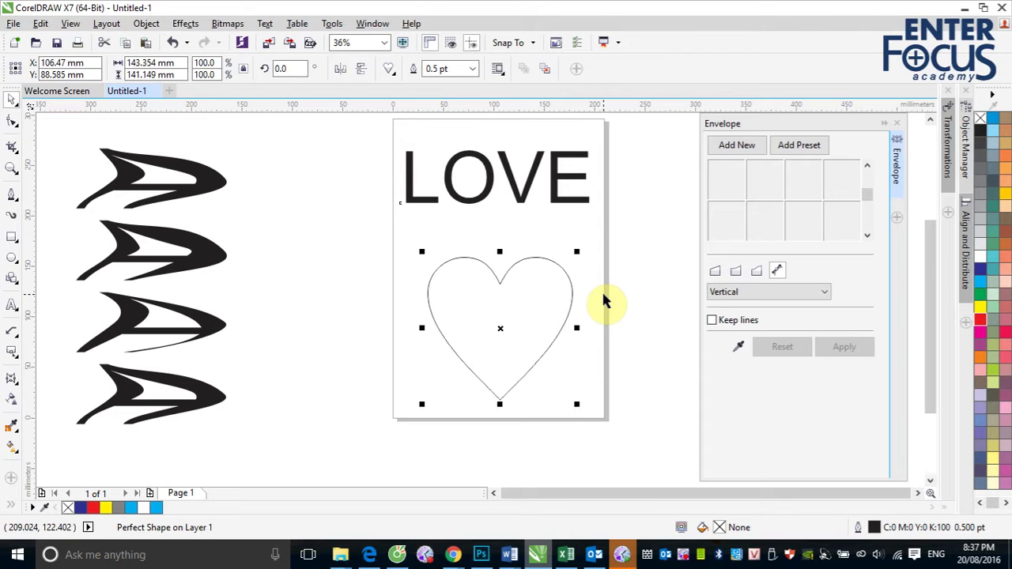
Convert the heart to curves and apply its outline as an envelope to the LOVE text with Vertical mapping.
key("ctrl+q")
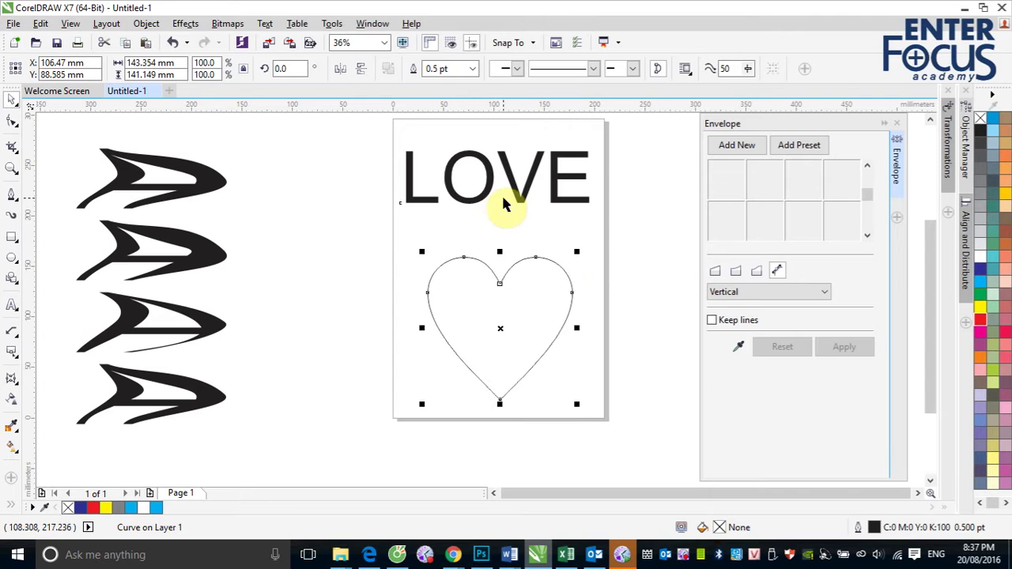
left_click(521, 203)
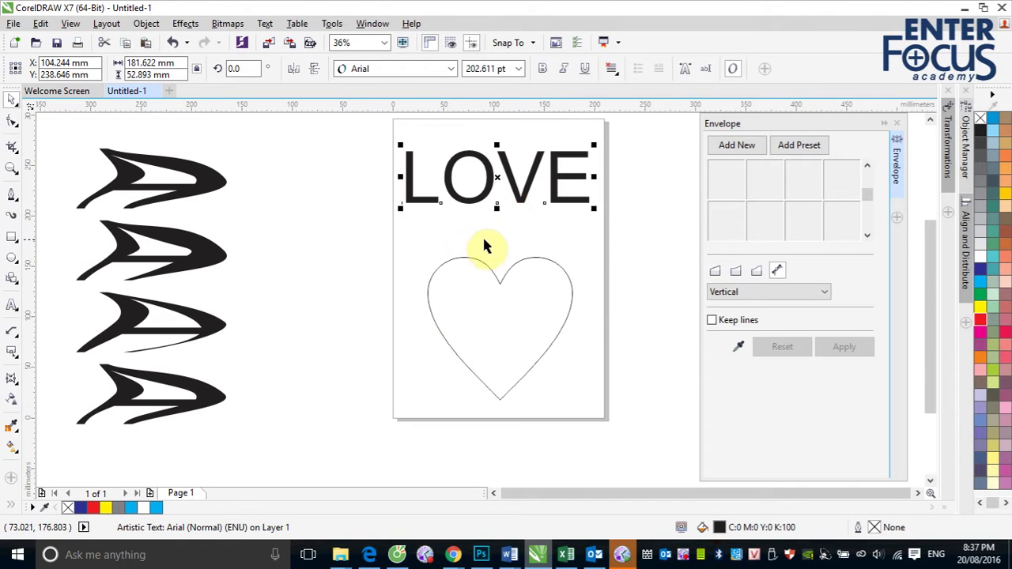
left_click(737, 349)
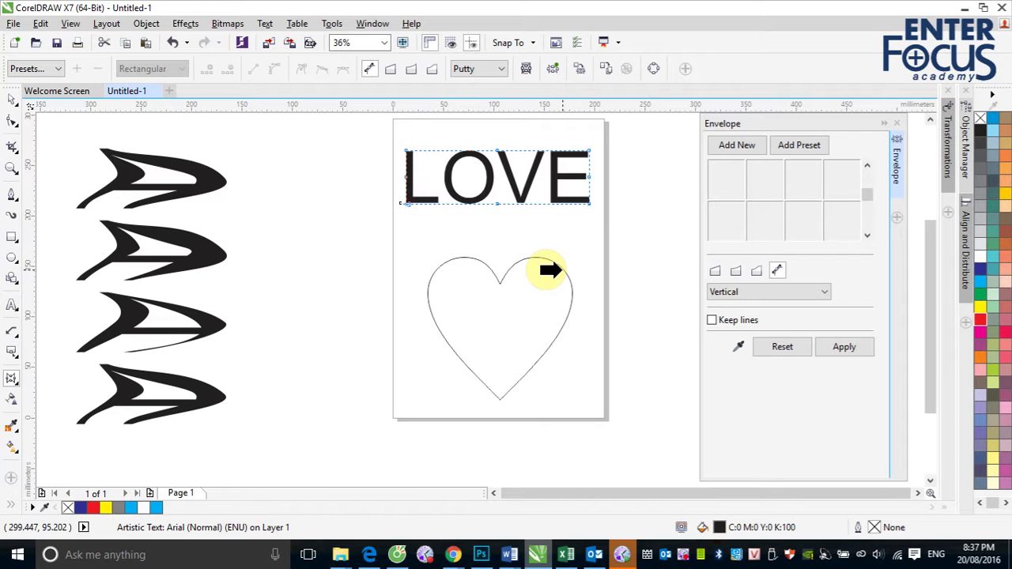
left_click(560, 270)
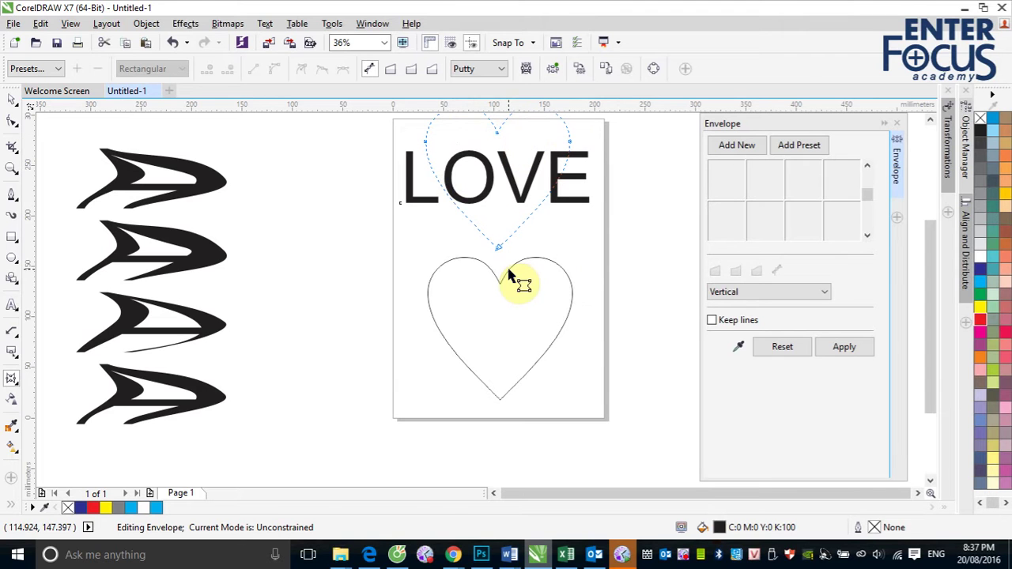
left_click(855, 354)
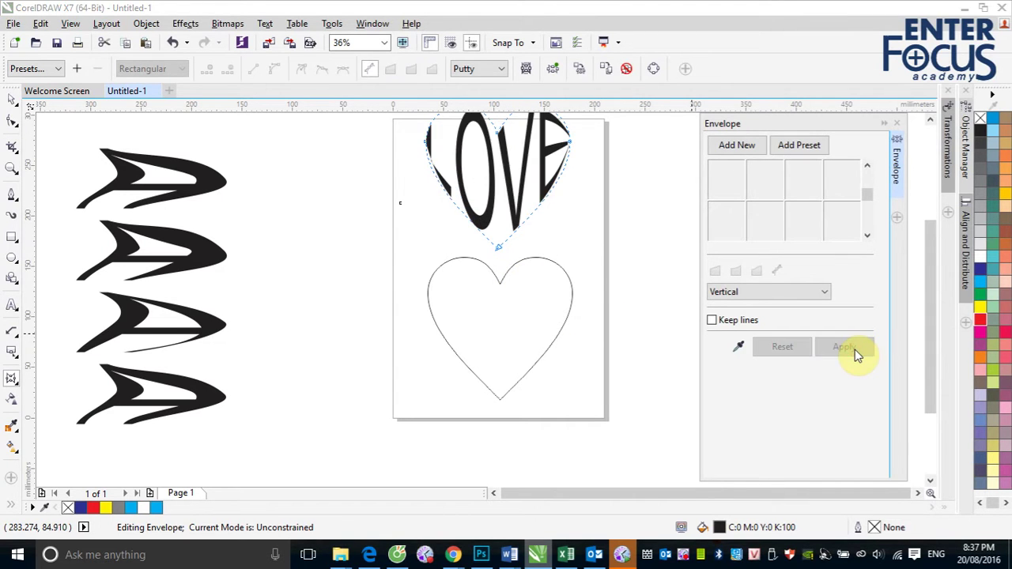
Change the LOVE text's heart envelope mapping to Horizontal and apply it.
scroll(933, 123, "up", 3)
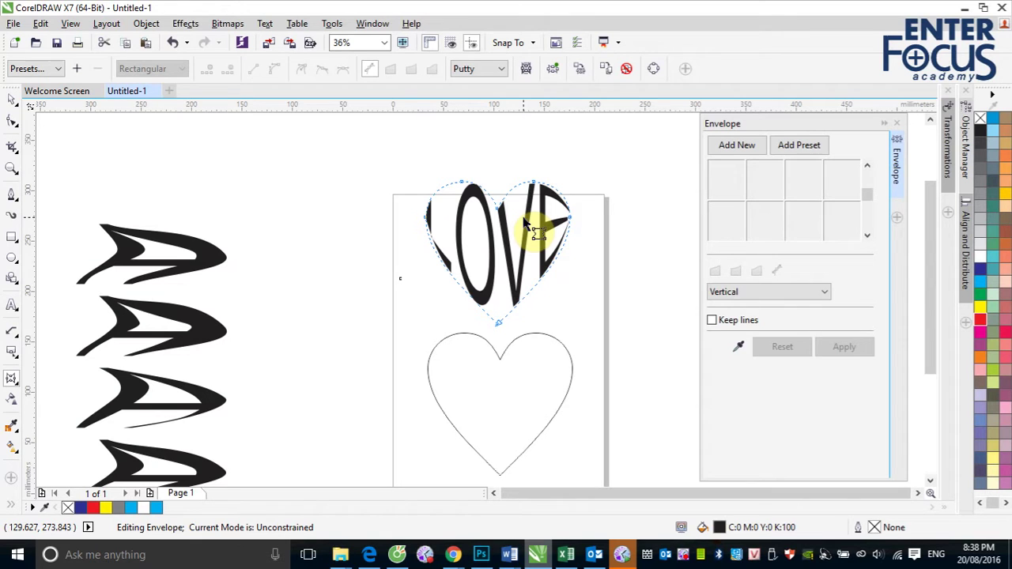
left_click(825, 292)
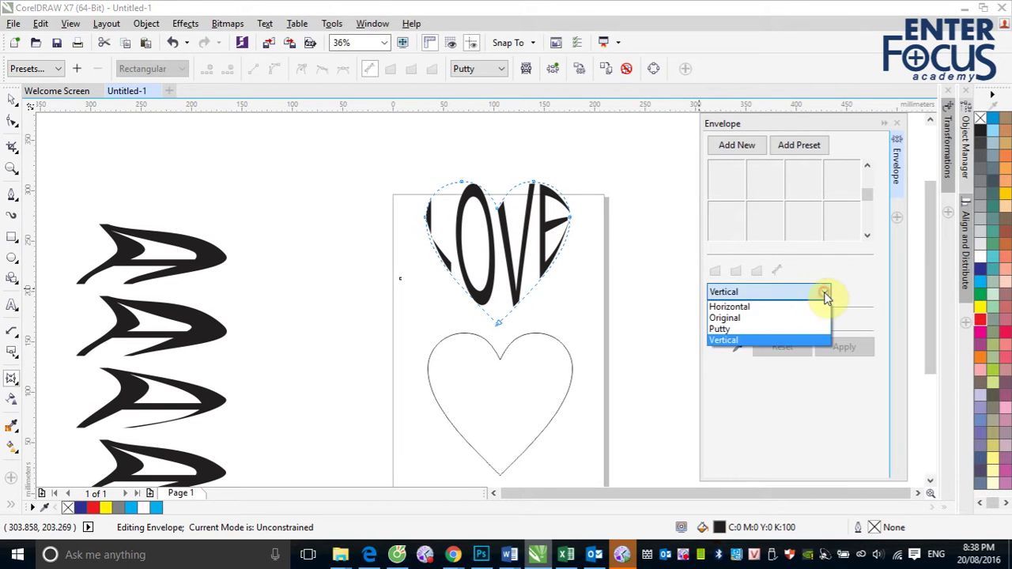
left_click(758, 308)
left_click(854, 351)
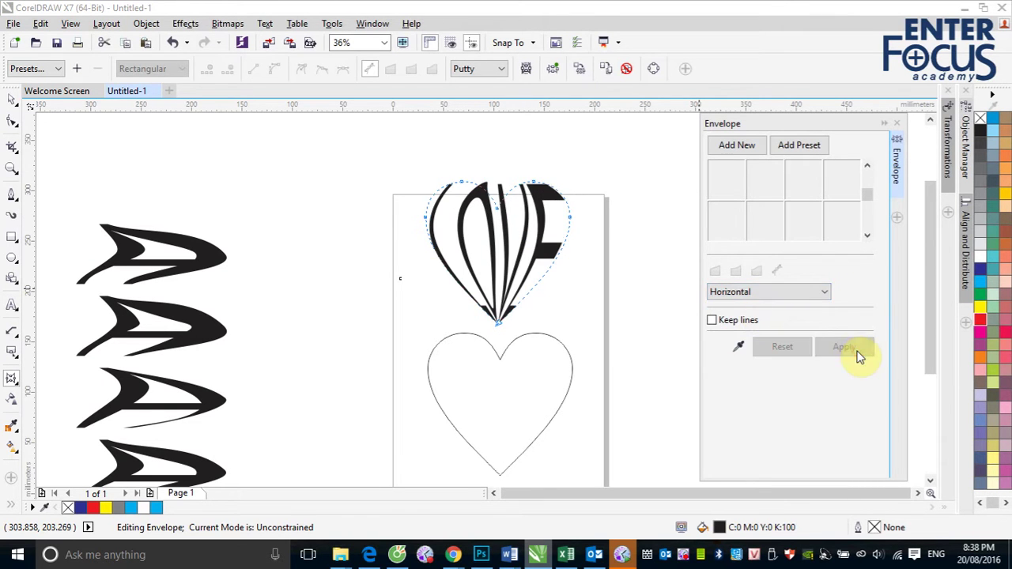
Change the LOVE text's heart envelope mapping to Original and apply it.
left_click(825, 291)
left_click(800, 317)
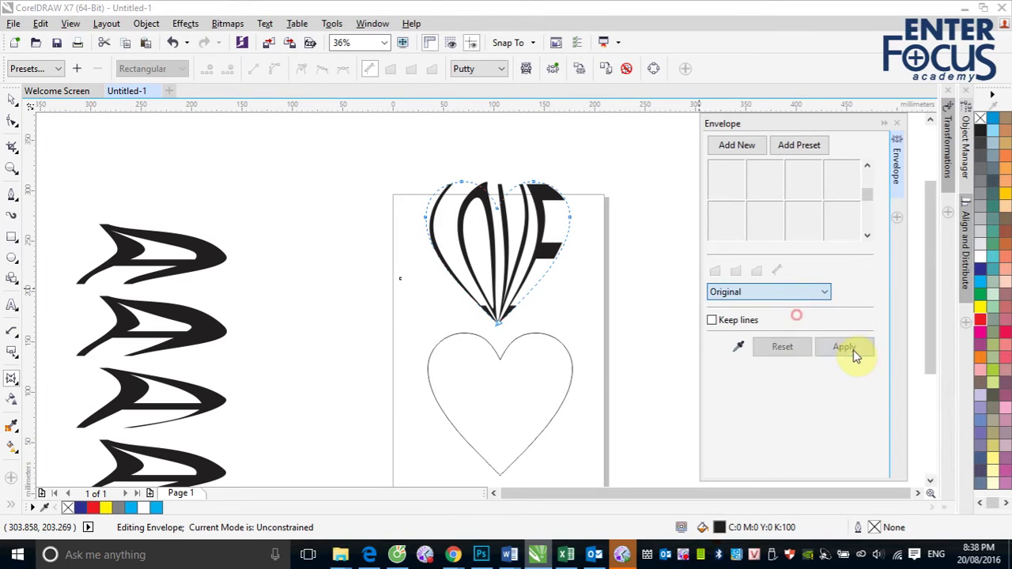
left_click(852, 353)
Change the LOVE text's heart envelope mapping to Putty and apply it.
left_click(825, 292)
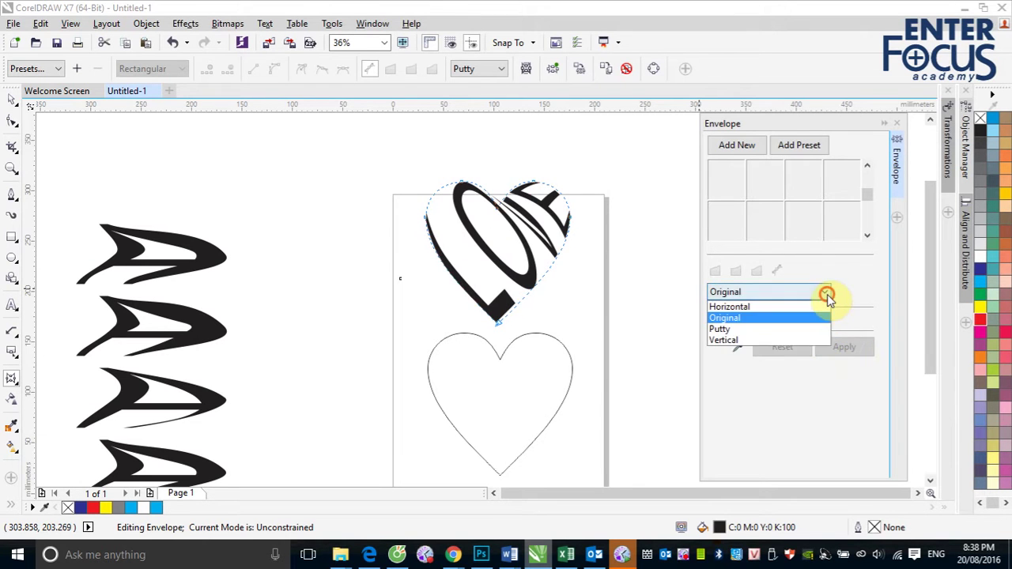
left_click(789, 330)
left_click(843, 348)
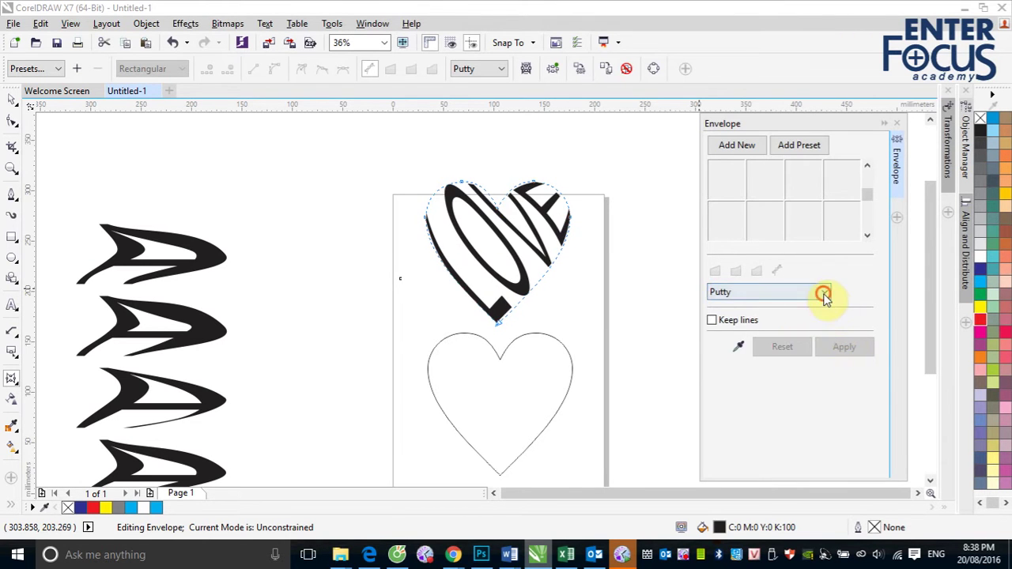
Change the LOVE text's heart envelope mapping to Vertical and apply it.
left_click(825, 292)
left_click(791, 339)
left_click(846, 349)
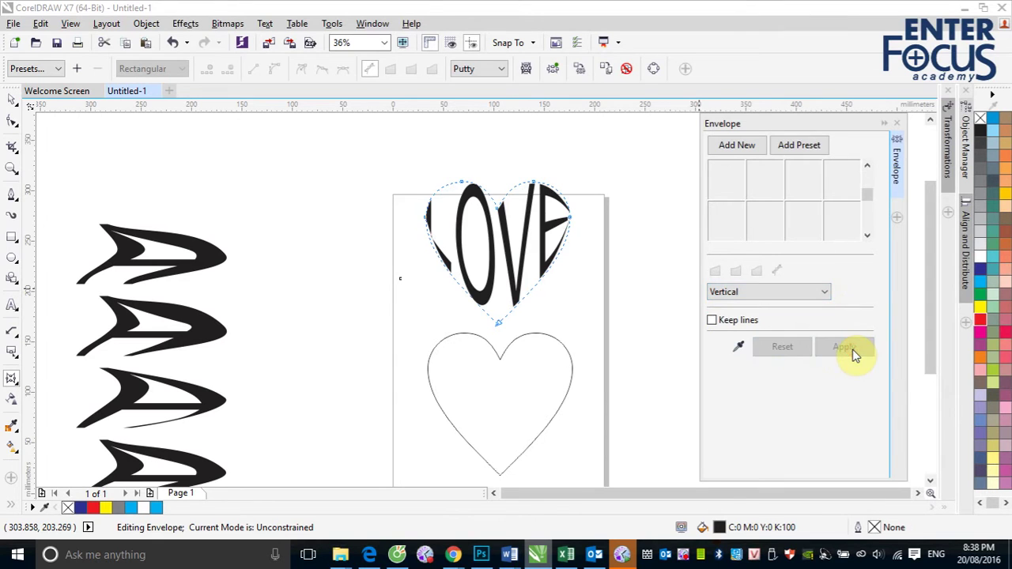
Enable Keep lines for the LOVE text's envelope, apply it, and collapse the Envelope settings.
left_click(712, 320)
left_click(843, 348)
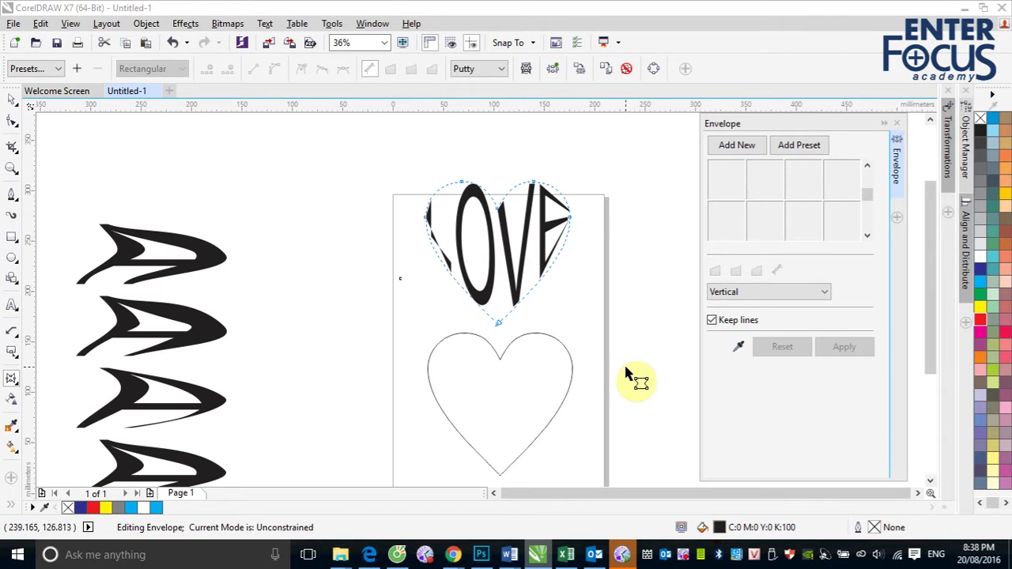
left_click(12, 99)
left_click(636, 150)
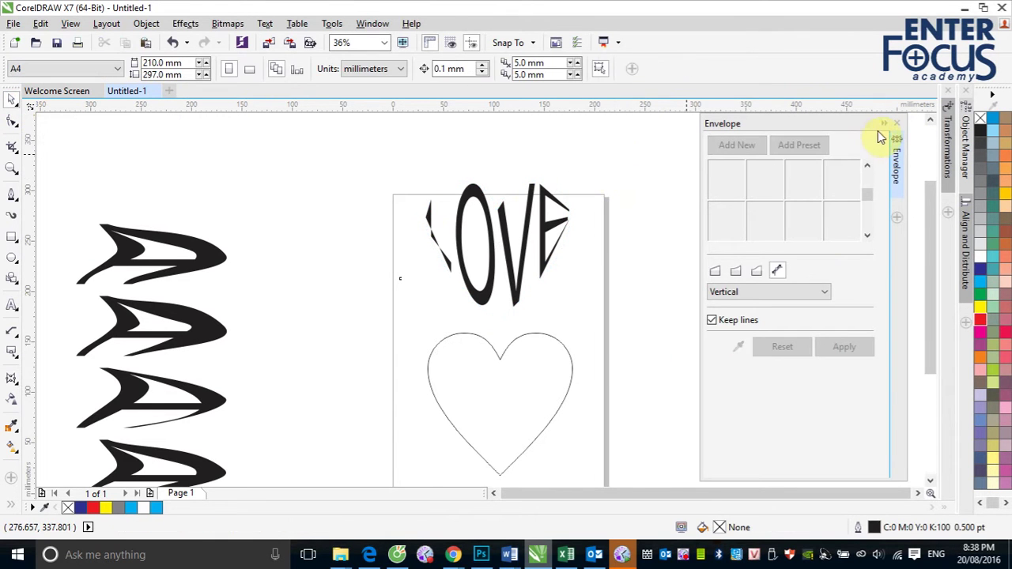
left_click(883, 124)
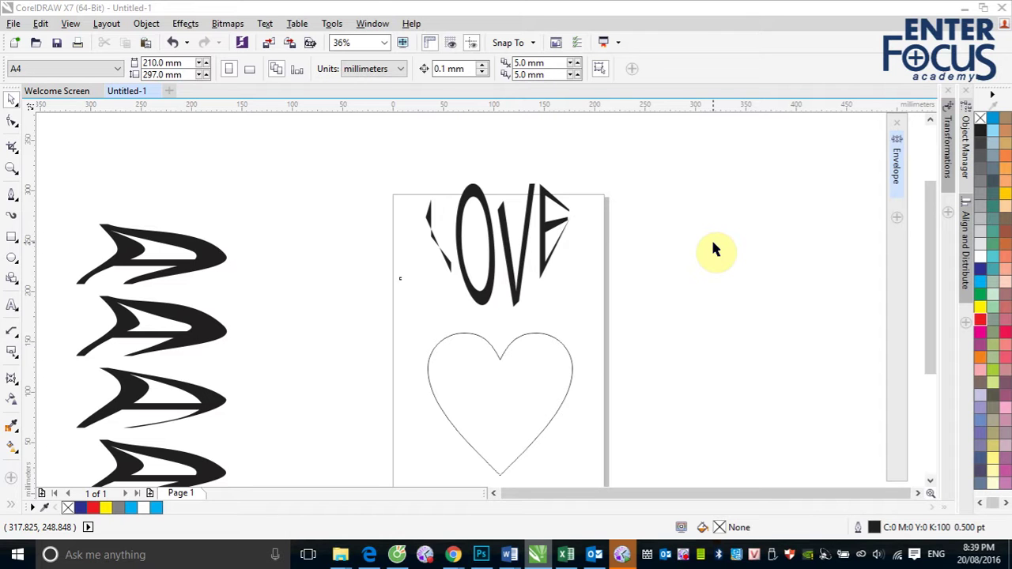
Create a new document and place a red-filled square about 97 mm wide in the page's lower-left area.
left_click(16, 49)
left_click(496, 449)
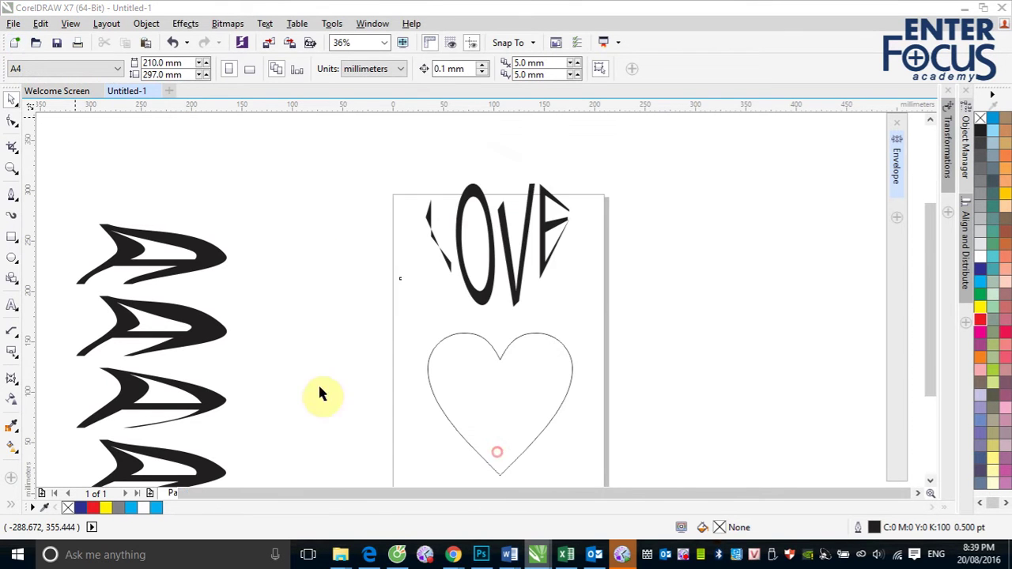
left_click(11, 235)
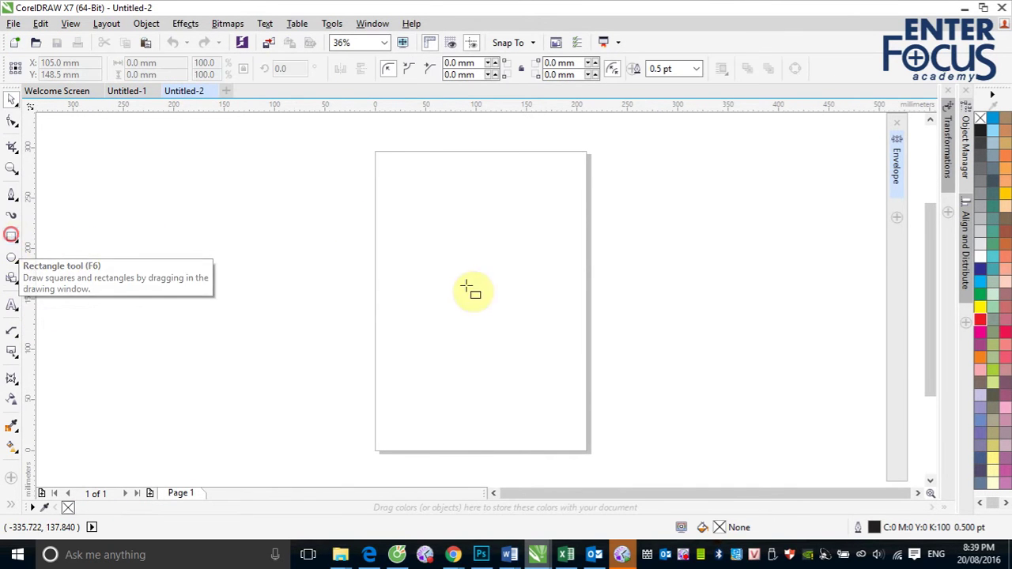
left_click_drag(421, 259, 520, 358)
left_click(11, 99)
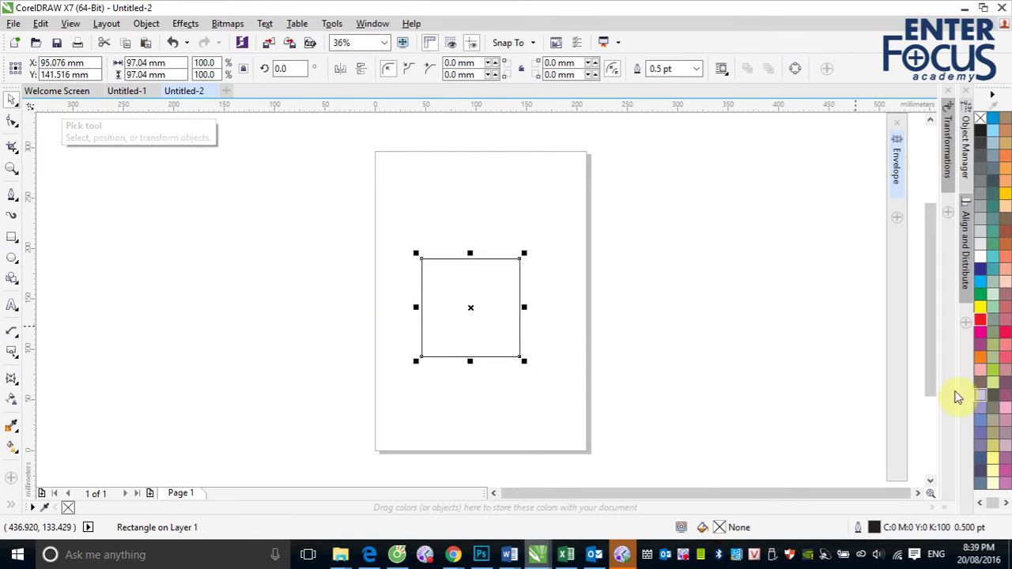
left_click(980, 318)
left_click_drag(479, 320, 448, 394)
Extrude the red square toward the page's upper right to form a cube.
left_click(11, 378)
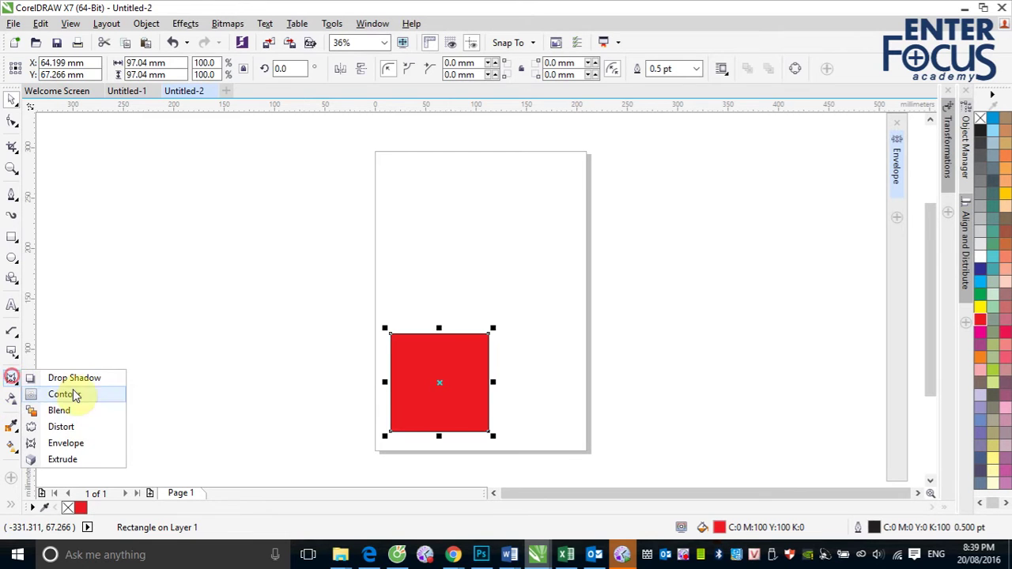
left_click(63, 459)
left_click_drag(463, 400, 619, 244)
left_click(11, 98)
left_click(135, 237)
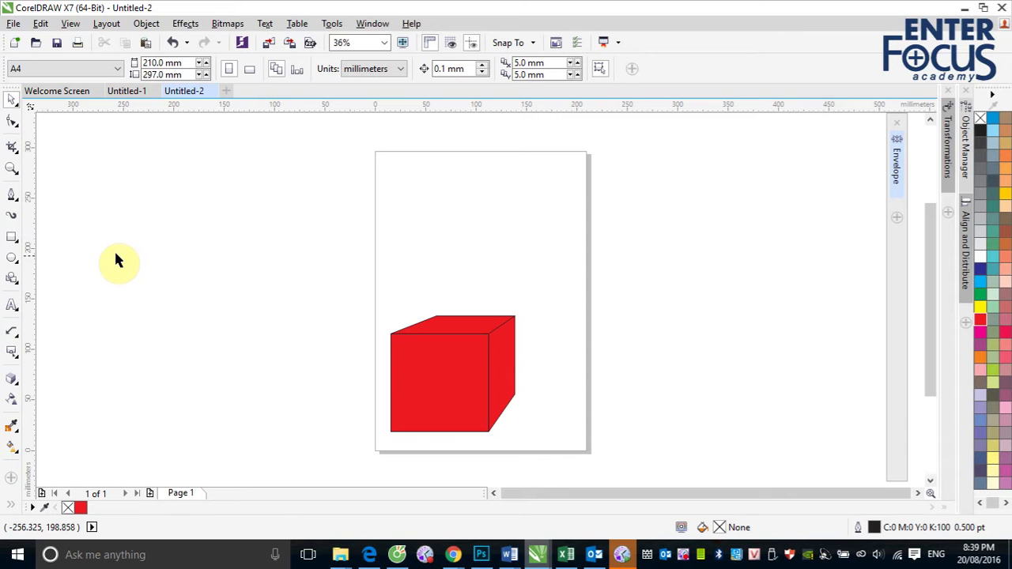
Add the letter A as artistic text, enlarge it to about 51 mm high, and place it on the cube's front face.
left_click(12, 305)
left_click(244, 382)
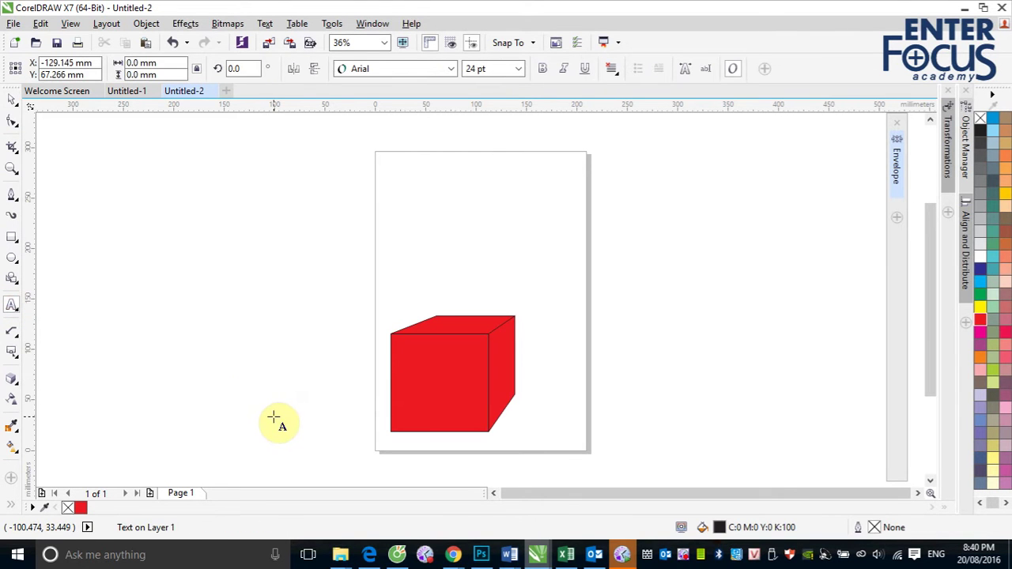
type("A")
left_click(13, 102)
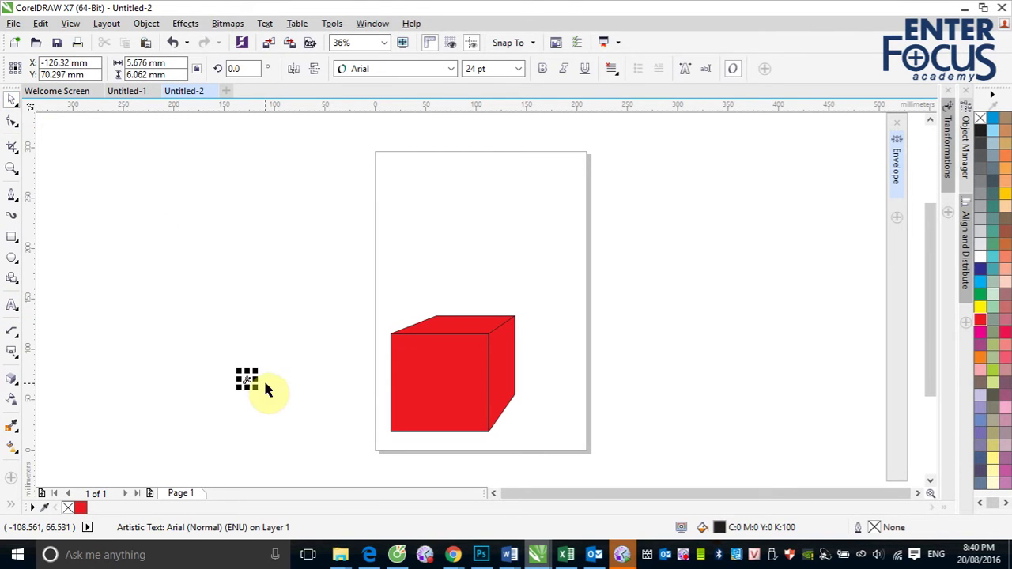
left_click_drag(255, 372, 435, 383)
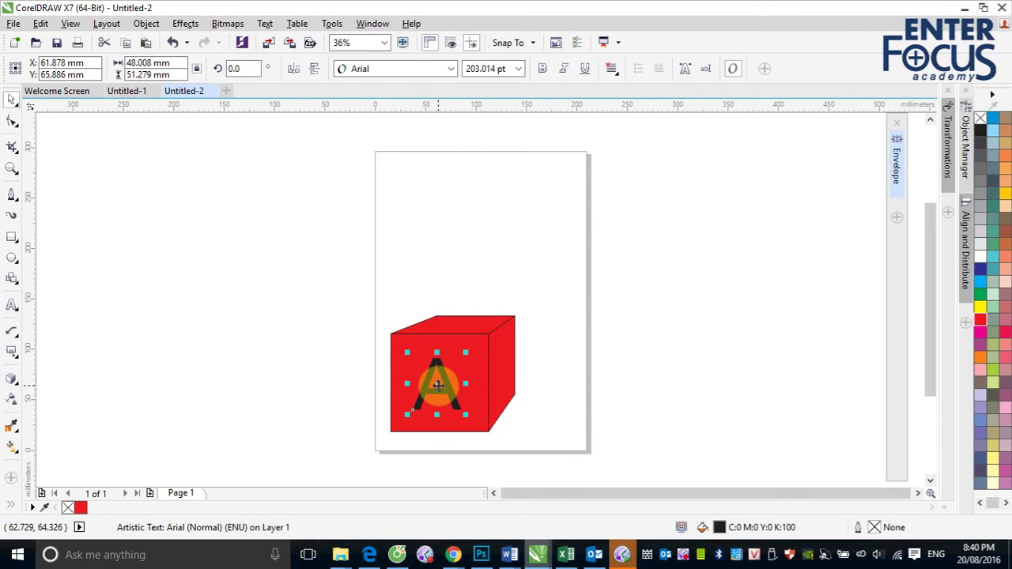
Copy the letter A, change the copy to B, and place it over the cube's right side face.
left_click_drag(438, 385, 670, 381)
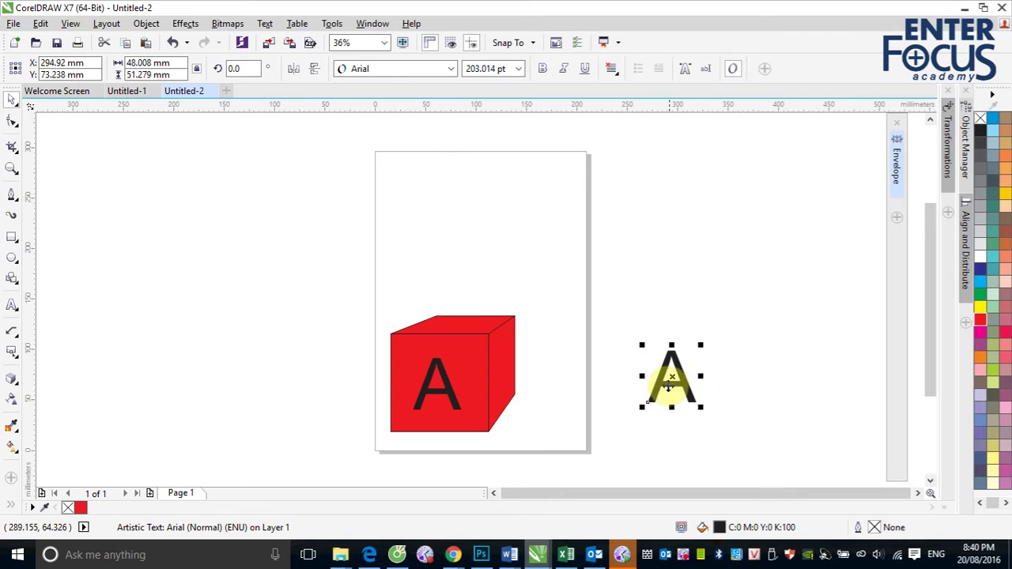
left_click(669, 383)
left_click(669, 382)
double_click(664, 385)
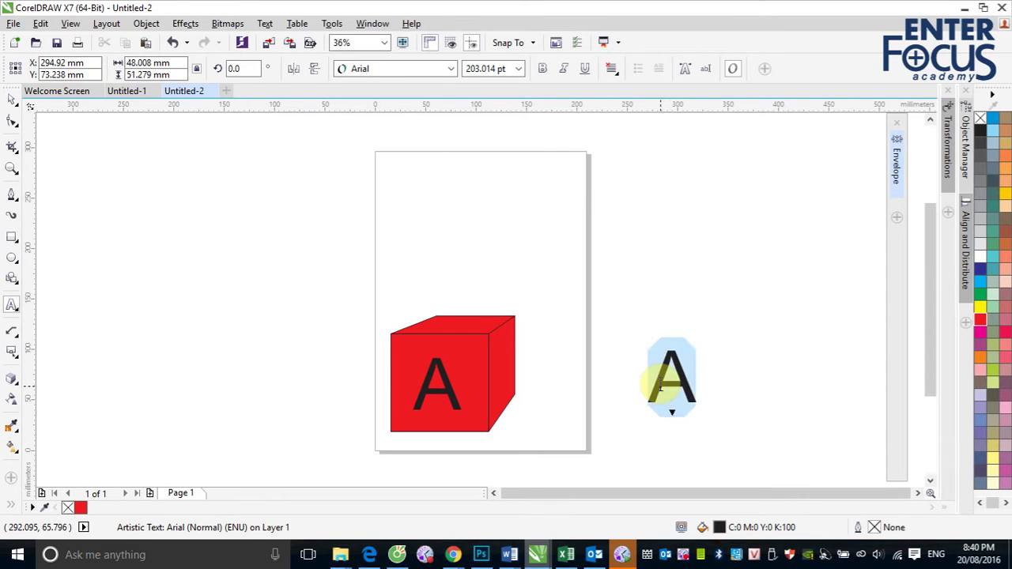
type("B")
left_click(8, 100)
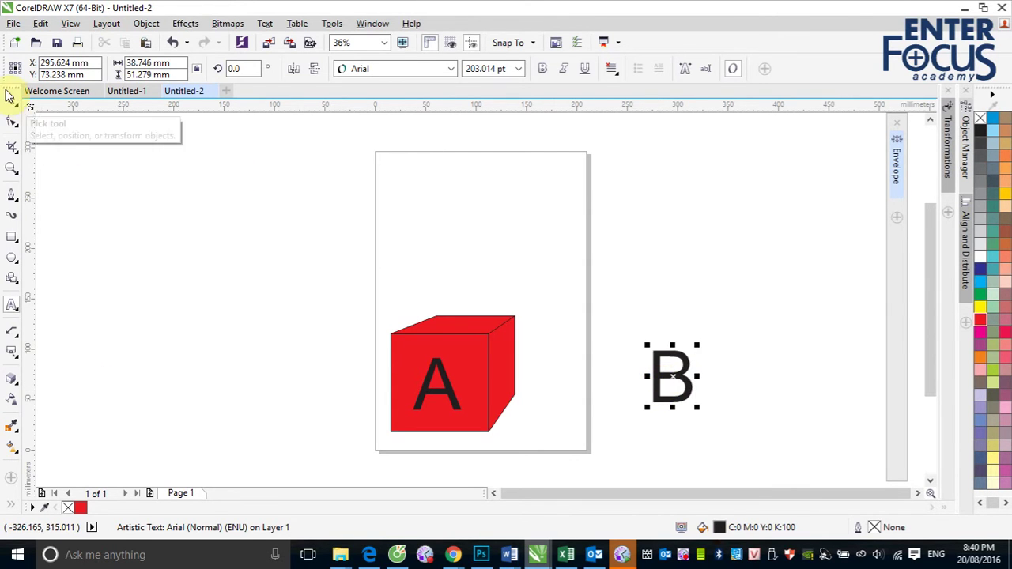
left_click_drag(671, 377, 514, 375)
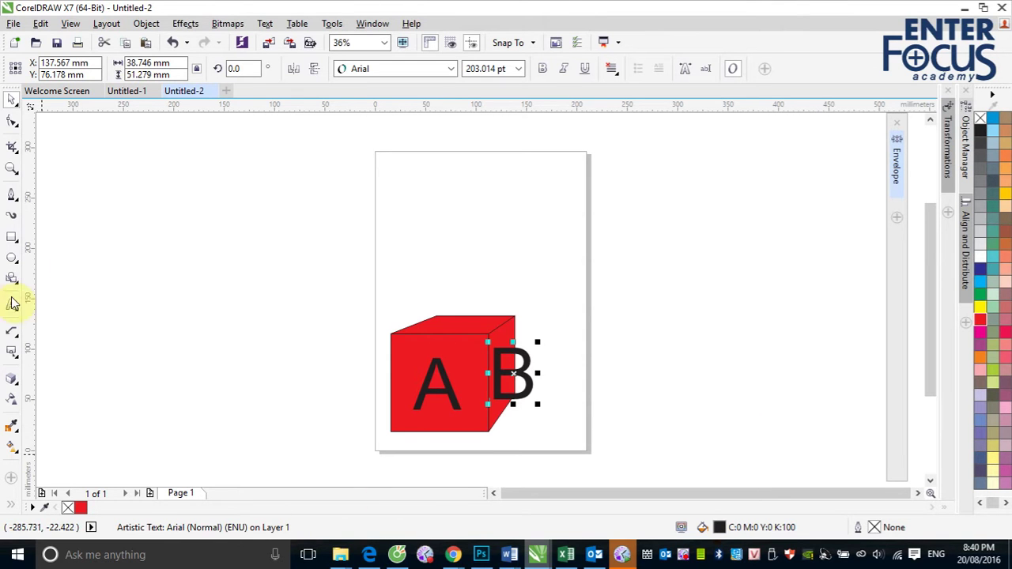
Draw a square about 90 mm wide in the empty area beside the page and fill it red.
left_click(12, 236)
mouse_move(129, 264)
left_mouse_down()
mouse_move(219, 339)
mouse_move(219, 353)
left_mouse_up()
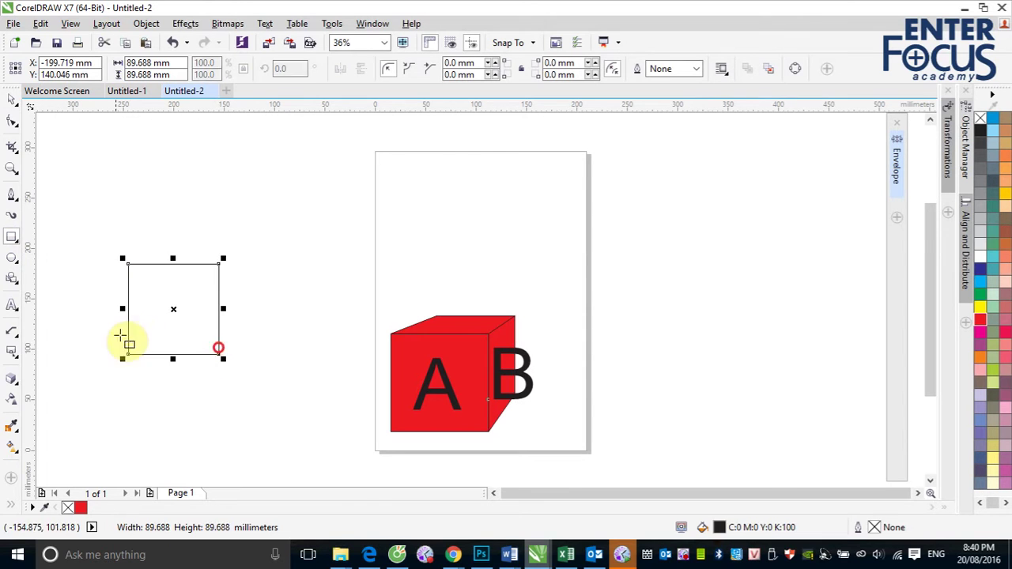
left_click(12, 99)
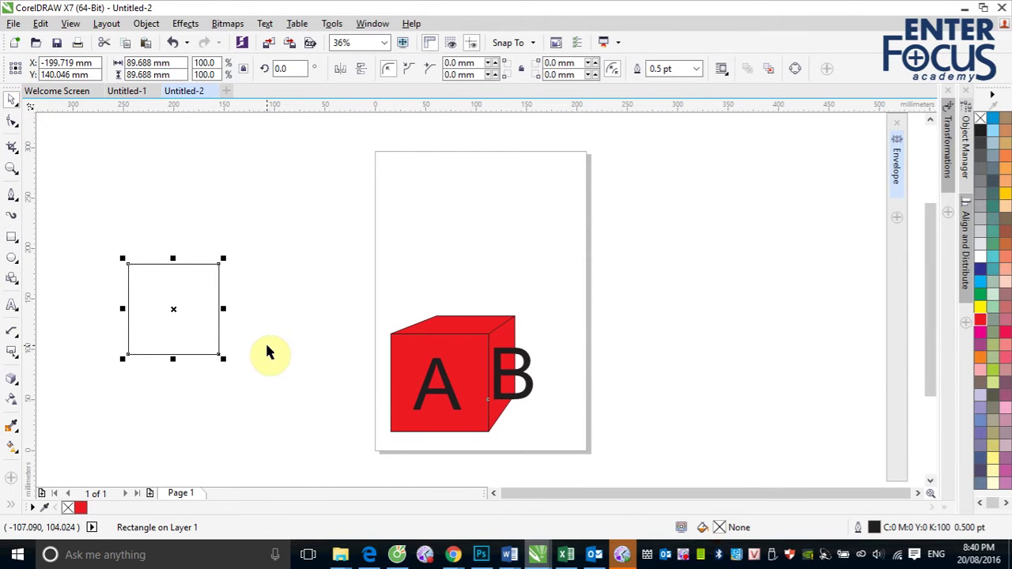
left_click(980, 320)
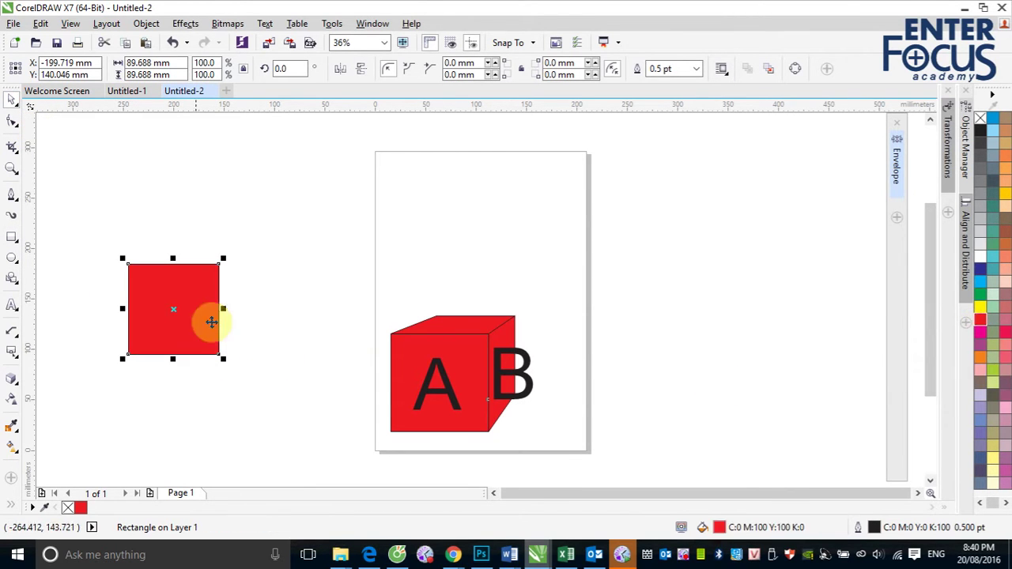
left_click(196, 330)
left_click(165, 327)
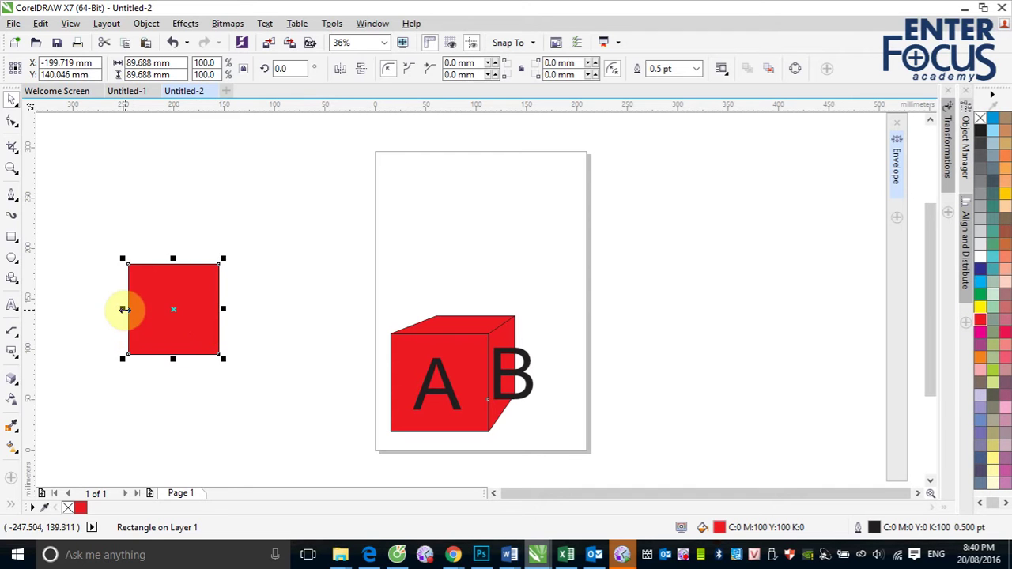
Mirror a narrower copy of the new square to its right and skew it upward to form a side face.
left_click_drag(124, 310, 256, 304)
left_click(282, 314)
left_click(229, 311)
left_click(227, 282)
left_click(192, 311)
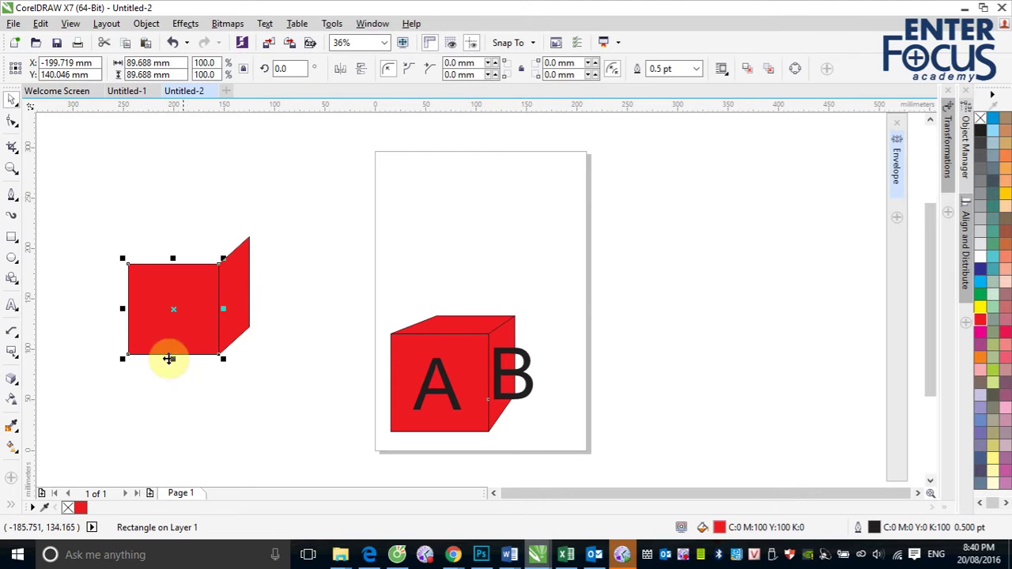
Mirror a copy of the square above it, flatten it to about 26 mm, and skew it along a horizontal guideline as the top face.
left_click_drag(173, 360, 188, 273)
left_click_drag(173, 168, 187, 232)
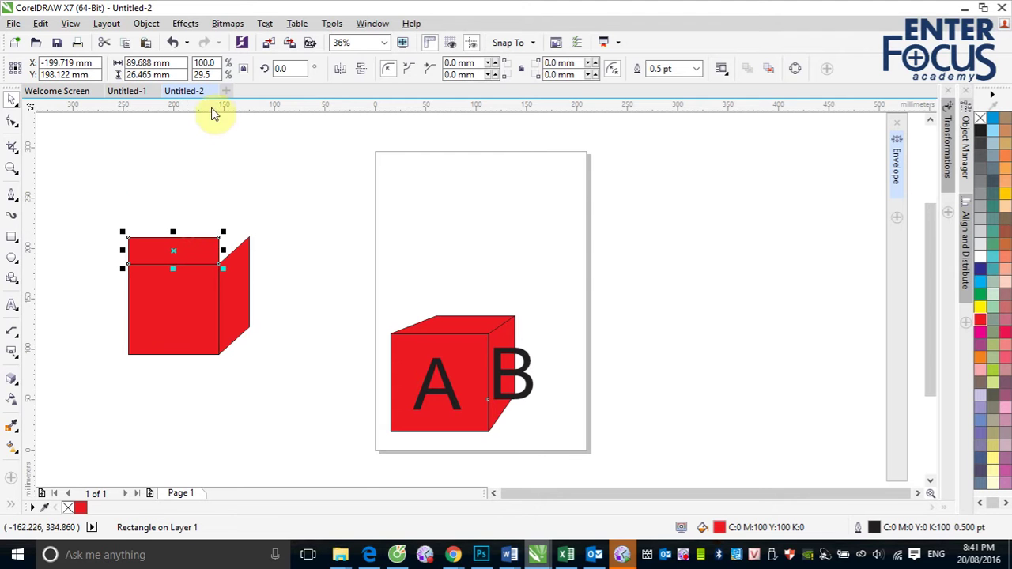
mouse_move(211, 108)
left_mouse_down()
mouse_move(226, 248)
mouse_move(235, 239)
mouse_move(229, 258)
mouse_move(179, 256)
mouse_move(210, 234)
left_mouse_up()
left_click(181, 262)
left_click(178, 255)
left_click(305, 255)
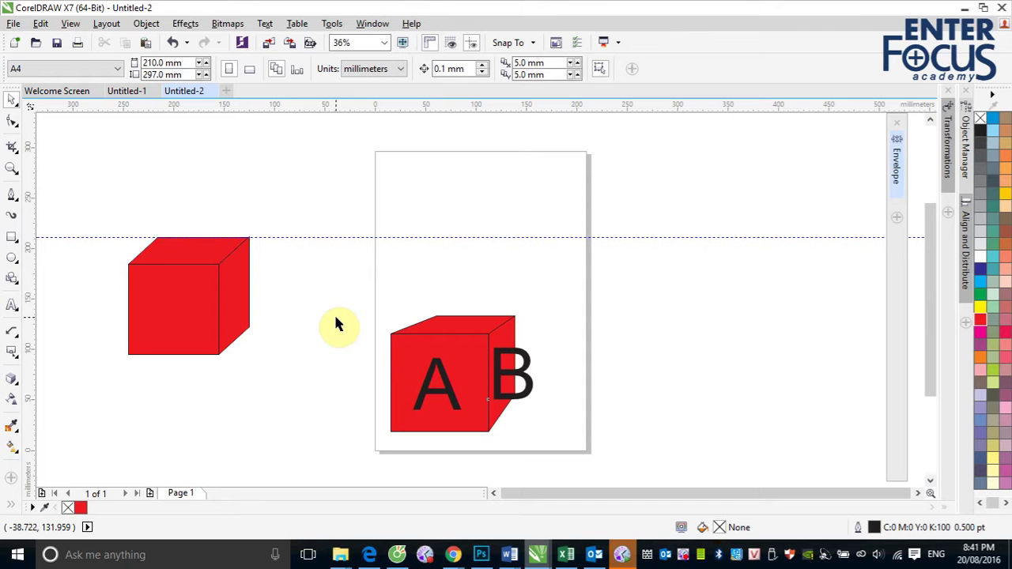
Narrow the letter B to about 17 mm and skew it vertically to follow the extruded cube's side face.
key("z")
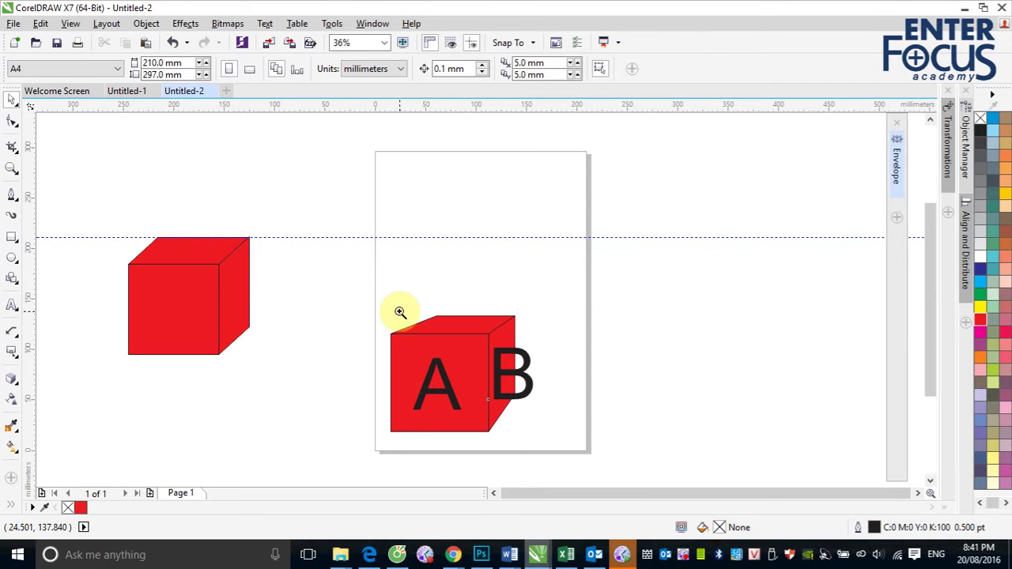
left_click_drag(368, 301, 625, 449)
left_click(549, 356)
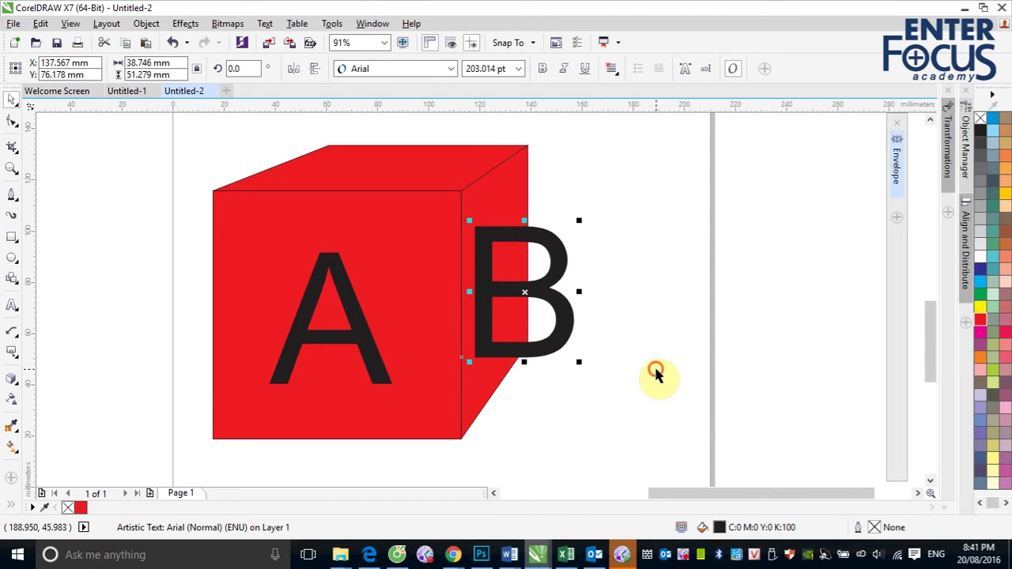
left_click(655, 369)
left_click(543, 355)
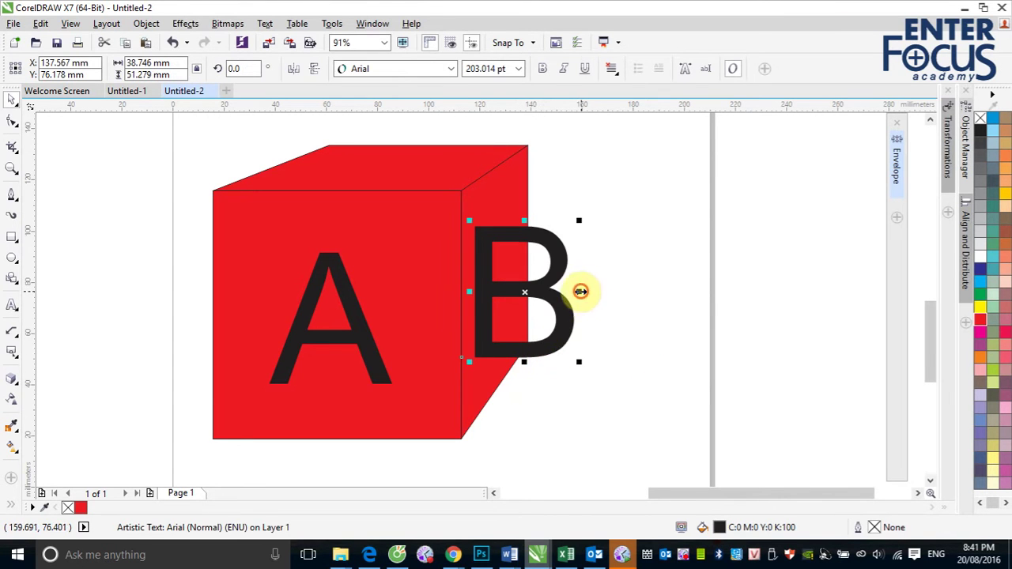
left_click_drag(584, 291, 523, 291)
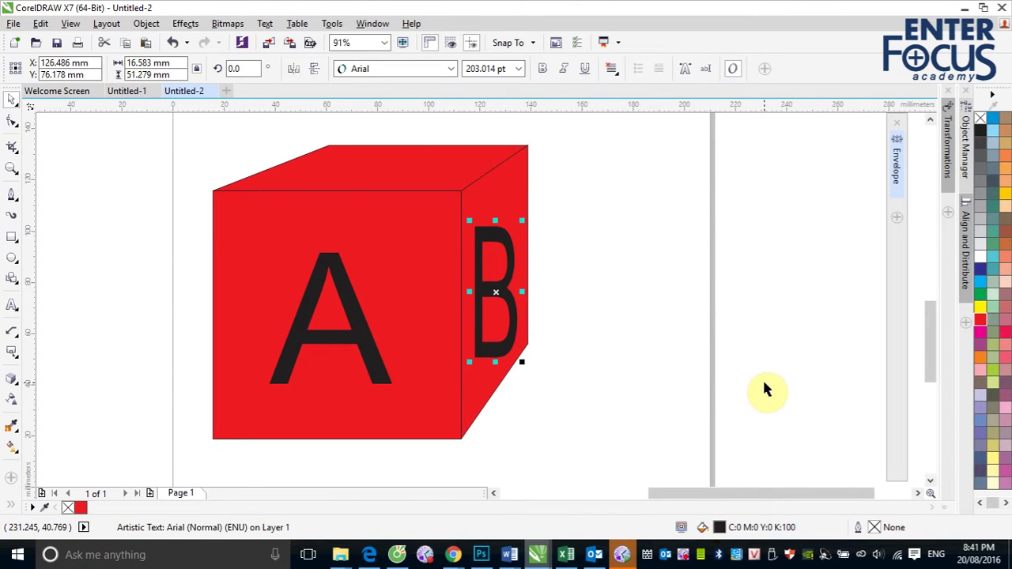
left_click(497, 295)
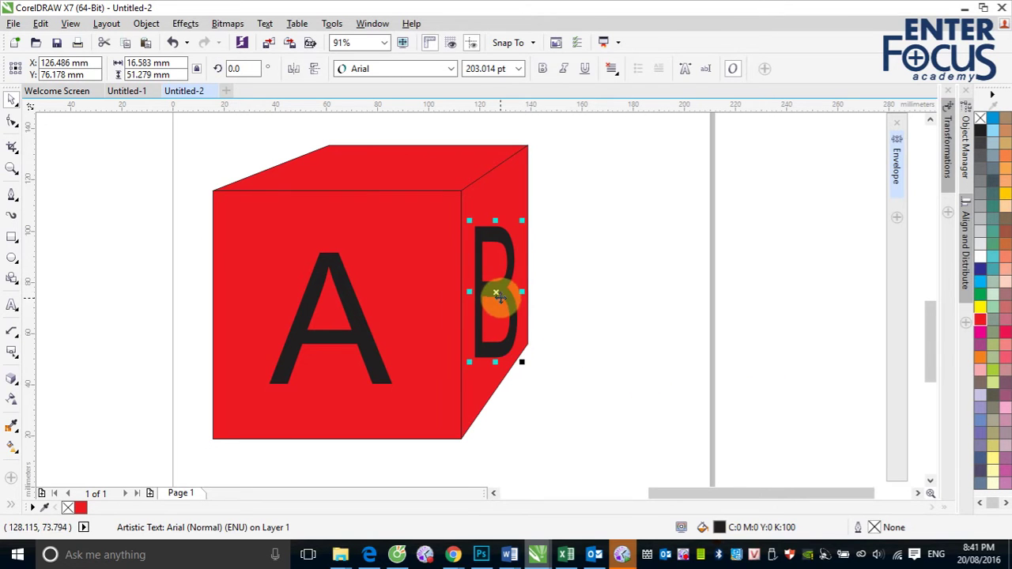
left_click_drag(522, 288, 522, 247)
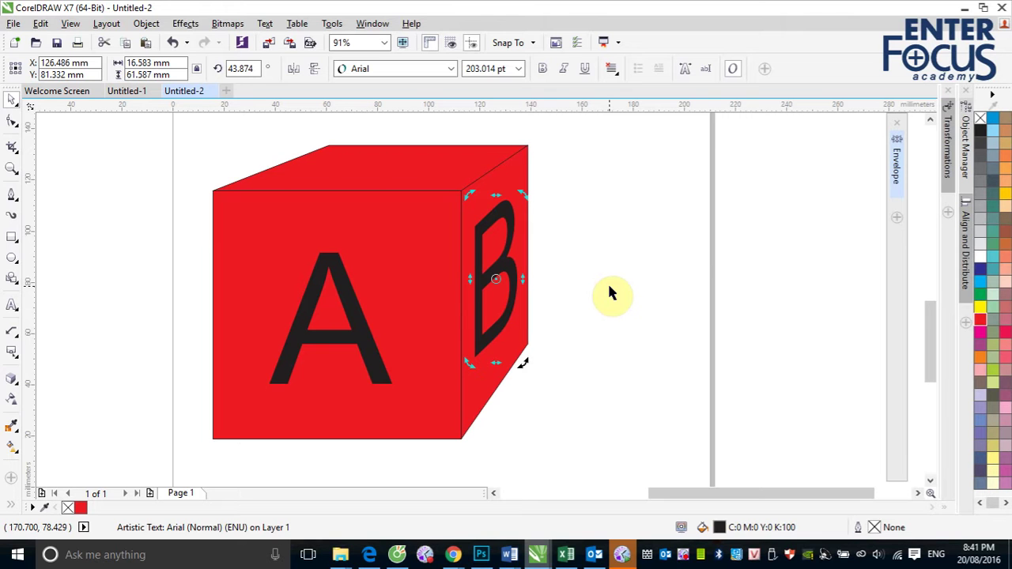
left_click(510, 269)
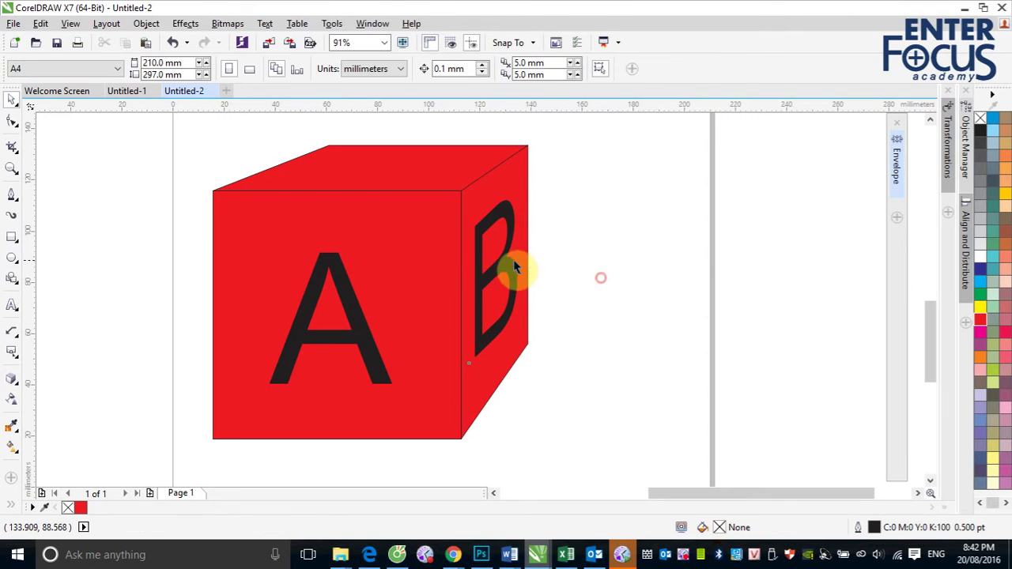
Undo the letter B's deletion, skew and narrowing.
key("Delete")
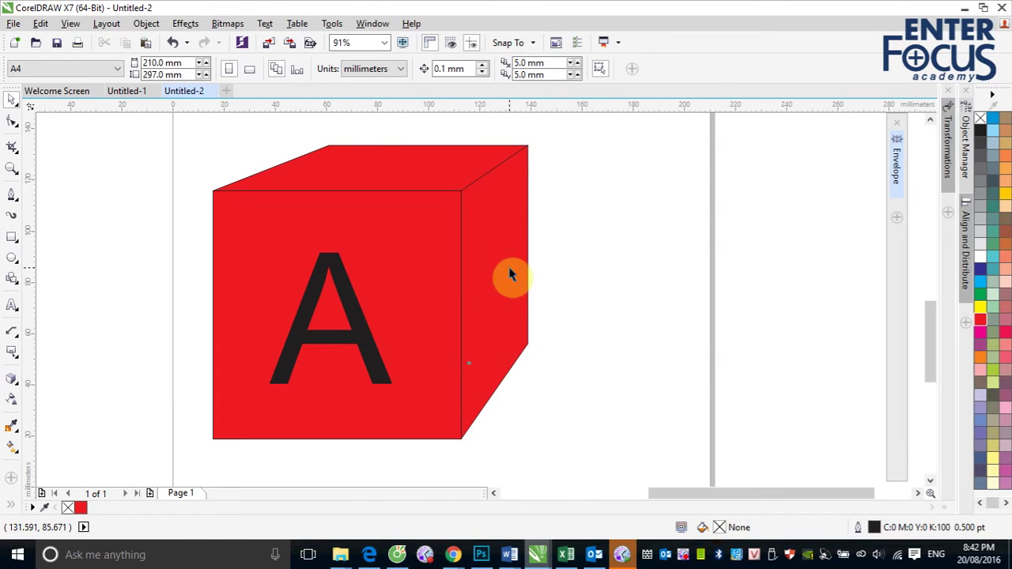
key("ctrl+z")
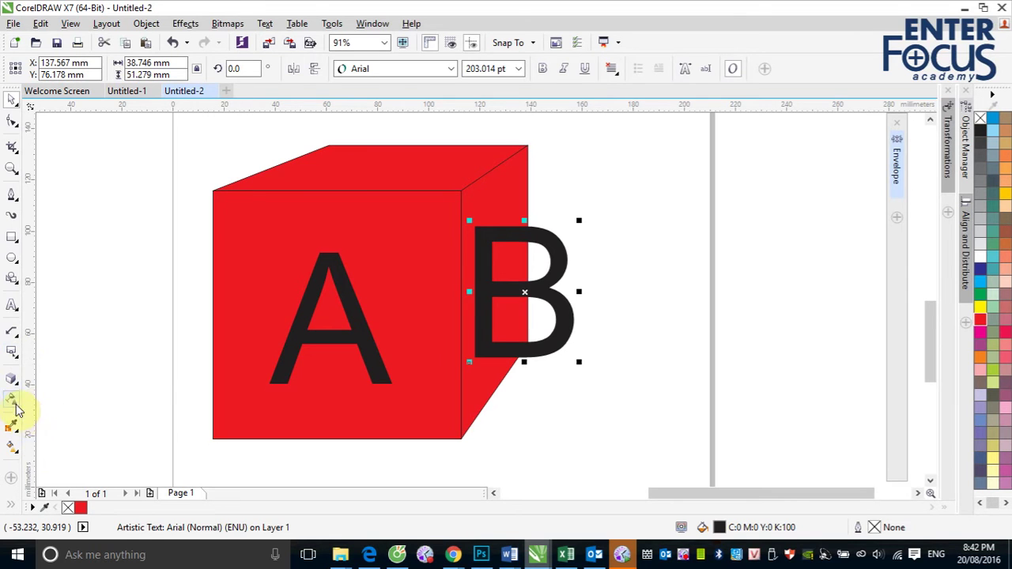
Start an envelope on the letter B, select all its nodes, and convert their segments to straight lines.
left_click(12, 384)
left_click(70, 445)
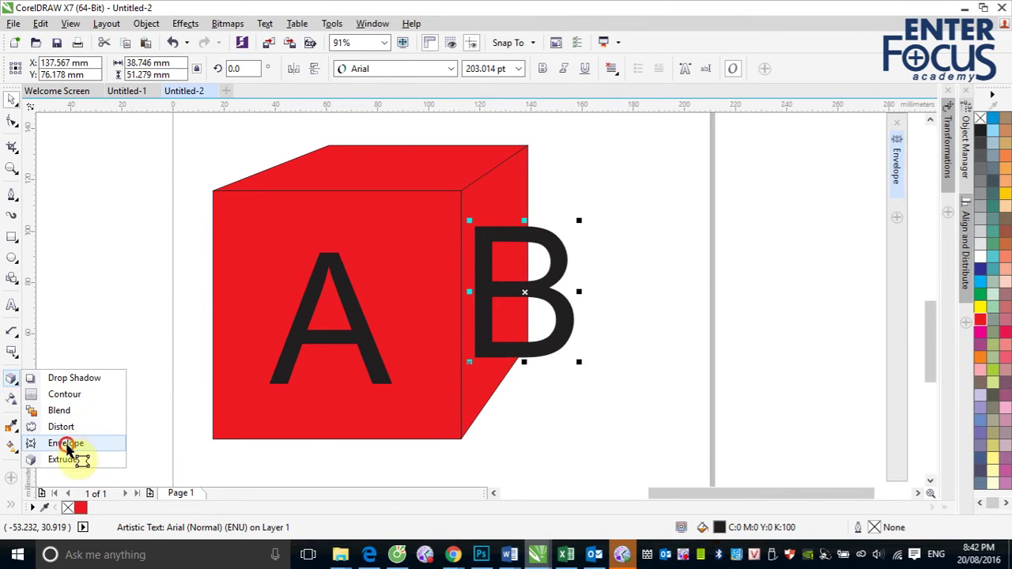
left_click_drag(463, 218, 616, 372)
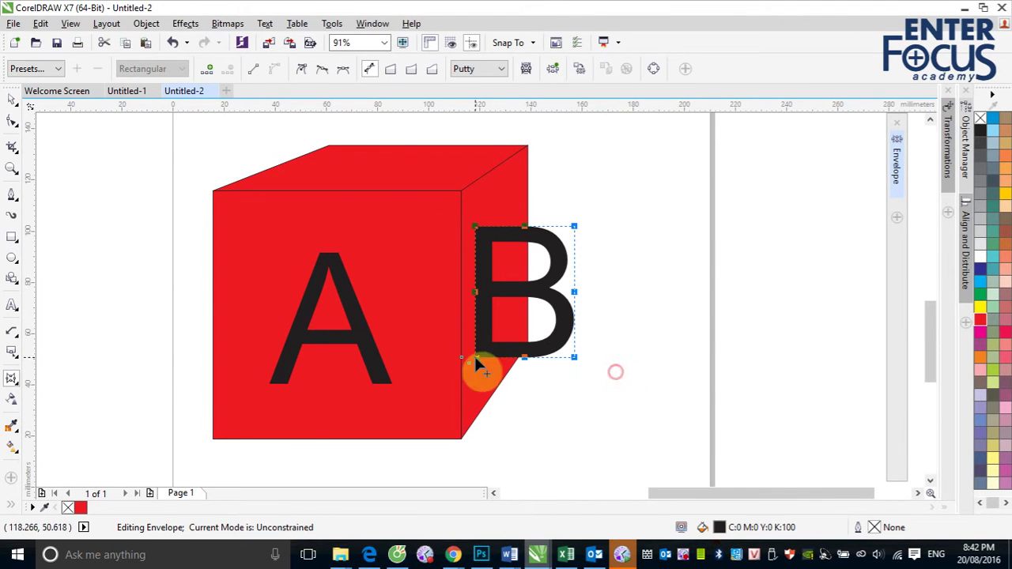
left_click(258, 72)
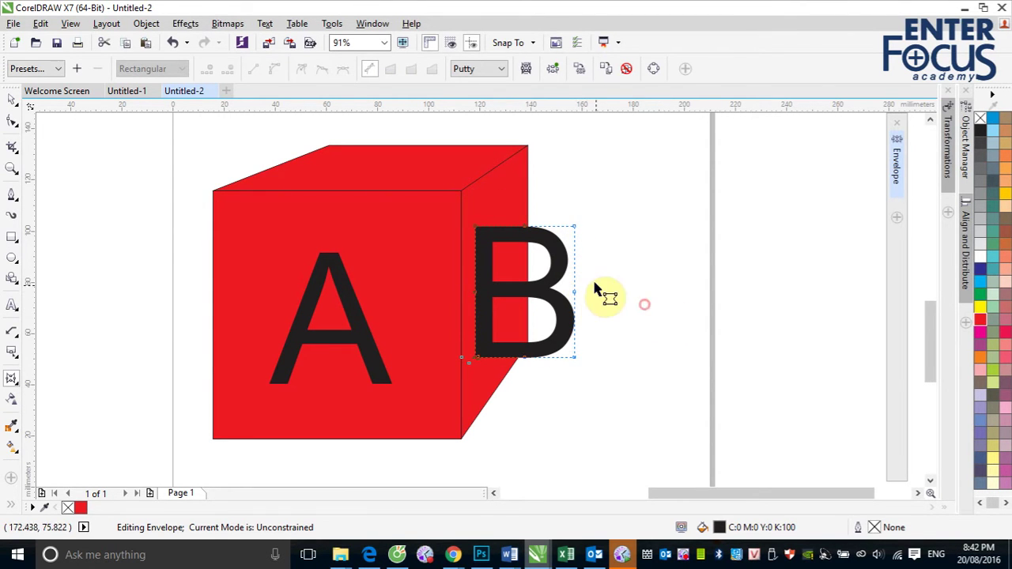
Delete the midpoint nodes of the letter B's envelope and move its two outer corners together onto the cube's side face.
left_click(577, 289)
left_click(474, 311)
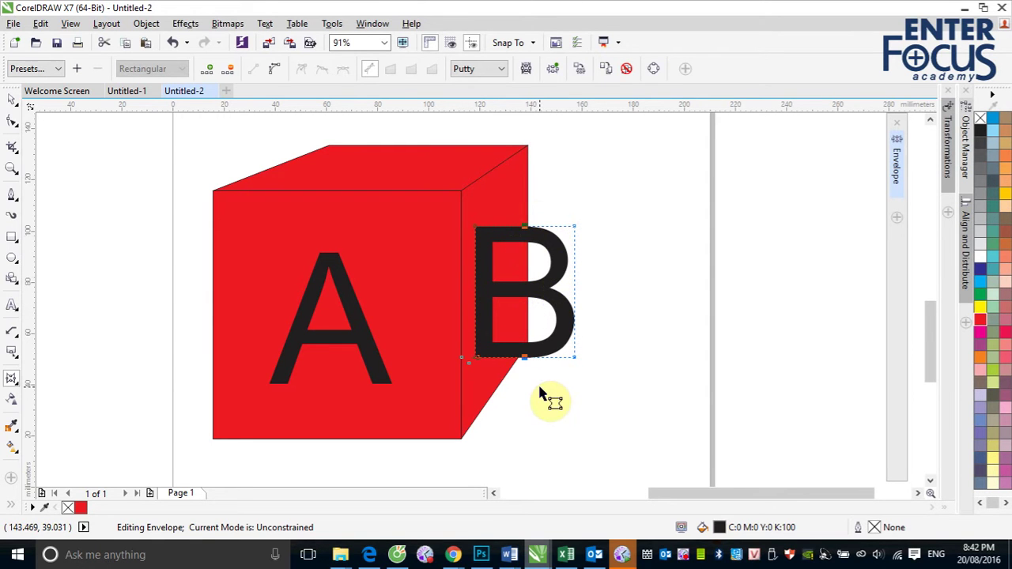
left_click_drag(560, 203, 598, 378)
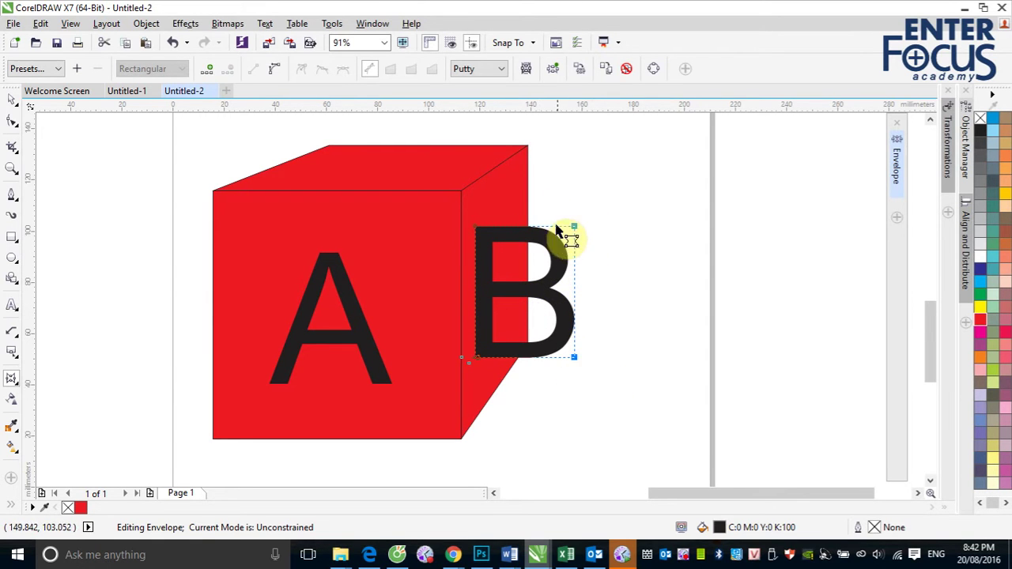
left_click_drag(575, 229, 515, 198)
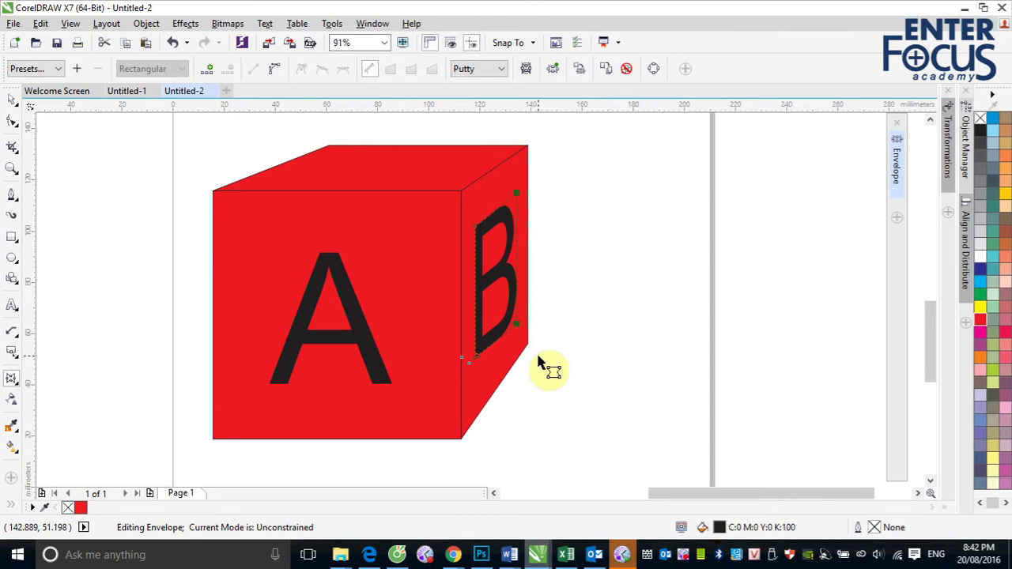
Adjust the outer corner nodes of the B's envelope individually so the letter tapers with the side face's perspective.
left_click(669, 248)
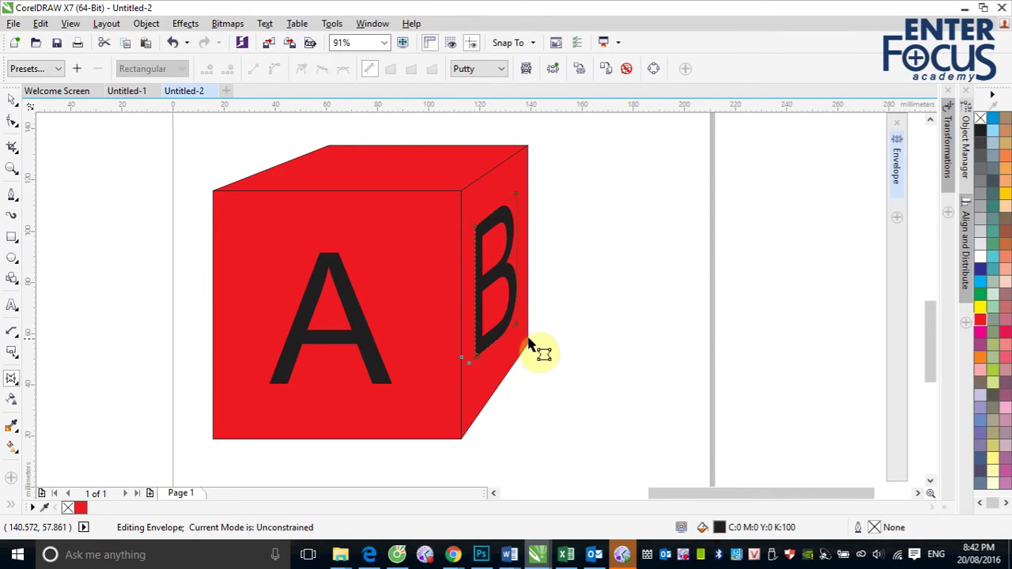
left_click_drag(520, 334, 520, 323)
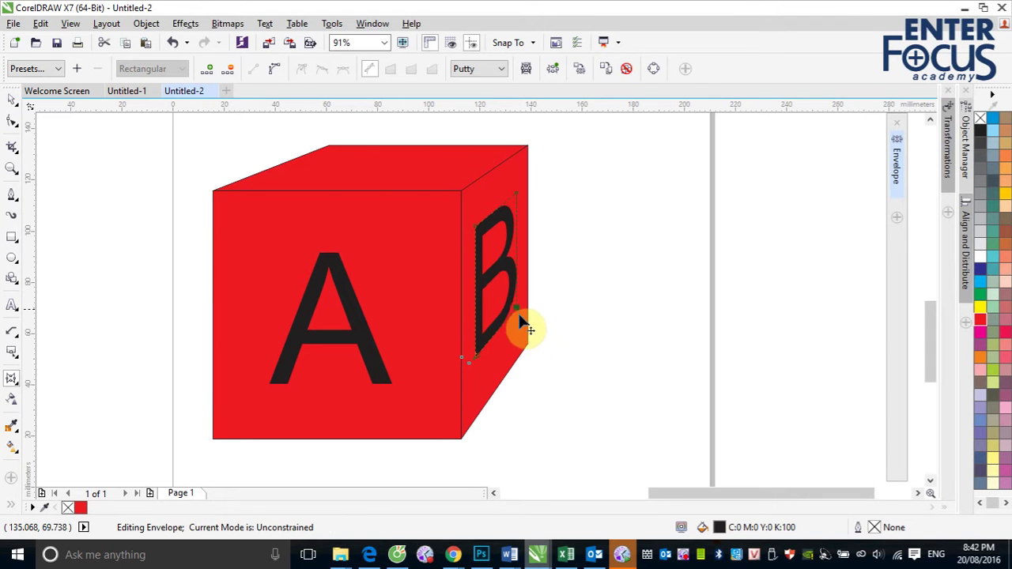
left_click_drag(517, 201, 516, 195)
left_click_drag(520, 313, 519, 318)
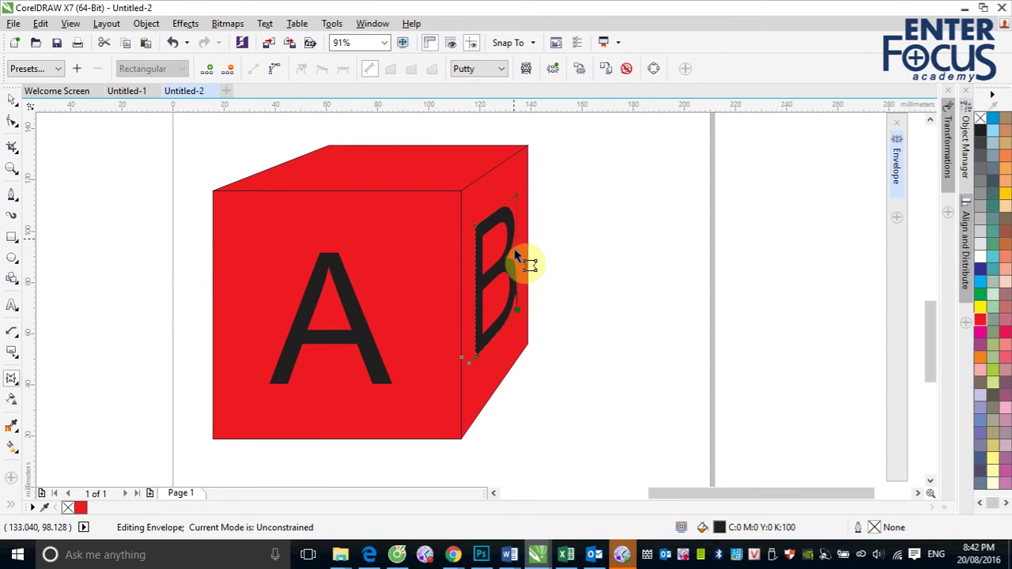
Try the Vertical, Putty, Original and Horizontal mapping modes on the letter B's envelope.
left_click(498, 69)
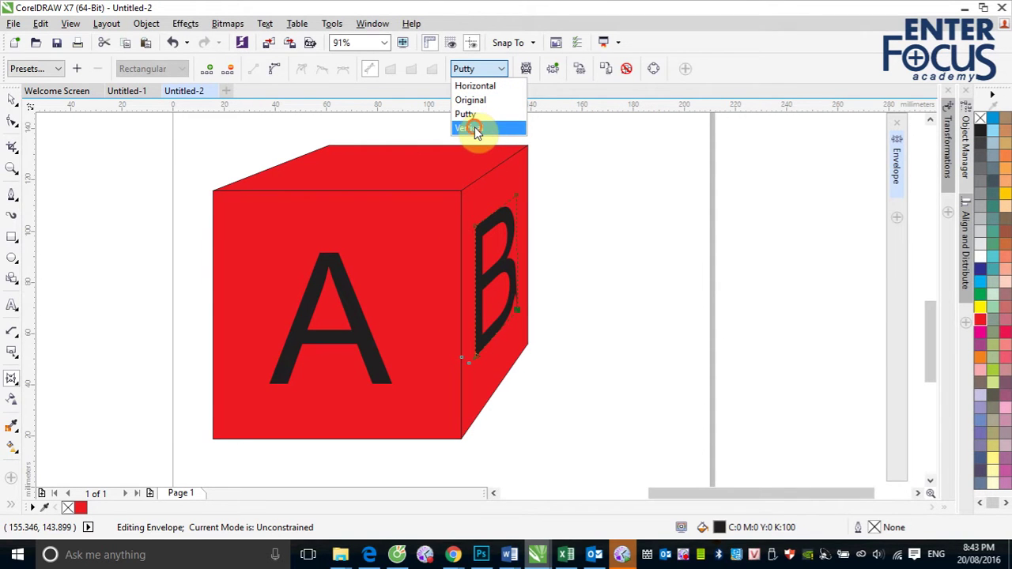
left_click(475, 131)
left_click(498, 68)
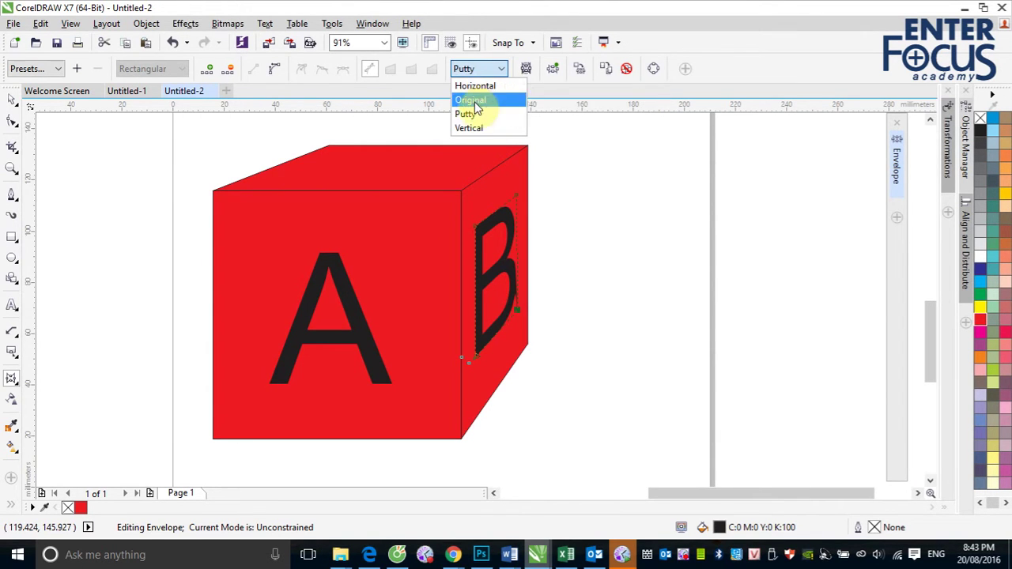
left_click(468, 115)
left_click(500, 68)
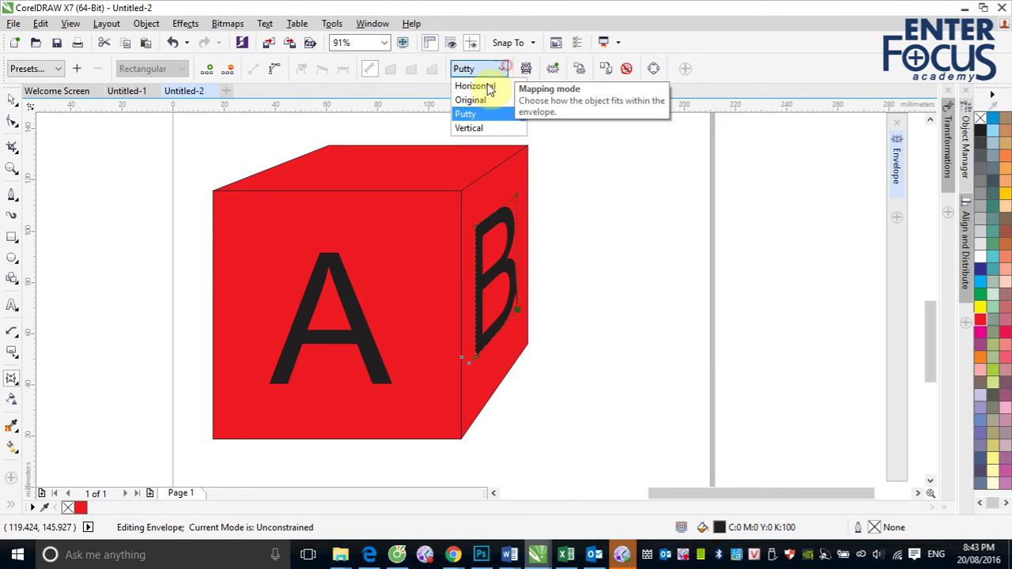
left_click(472, 100)
left_click(500, 69)
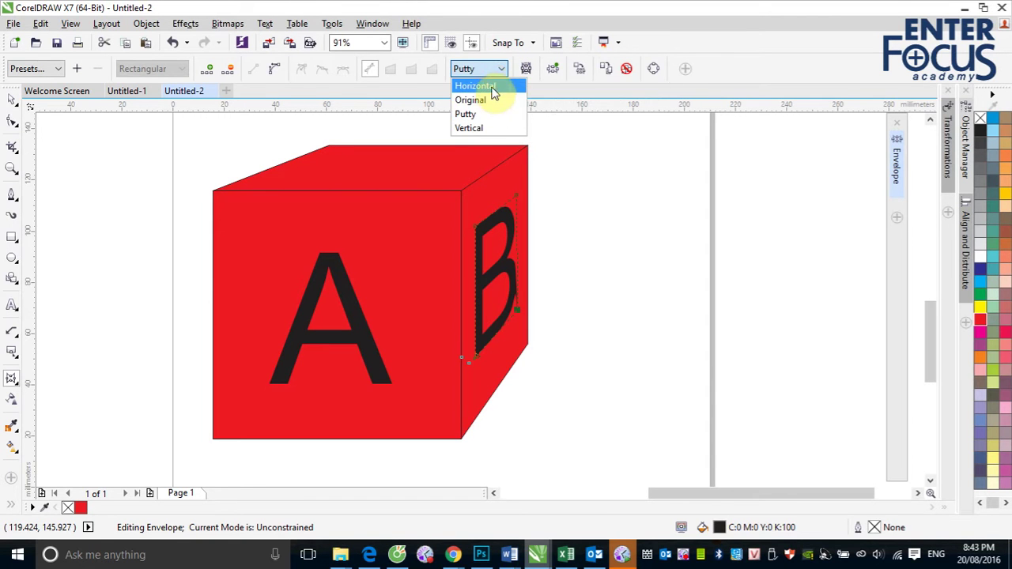
left_click(491, 87)
Nudge the lower outer corner of the letter B's envelope and finish editing the envelope.
left_click_drag(518, 311, 518, 316)
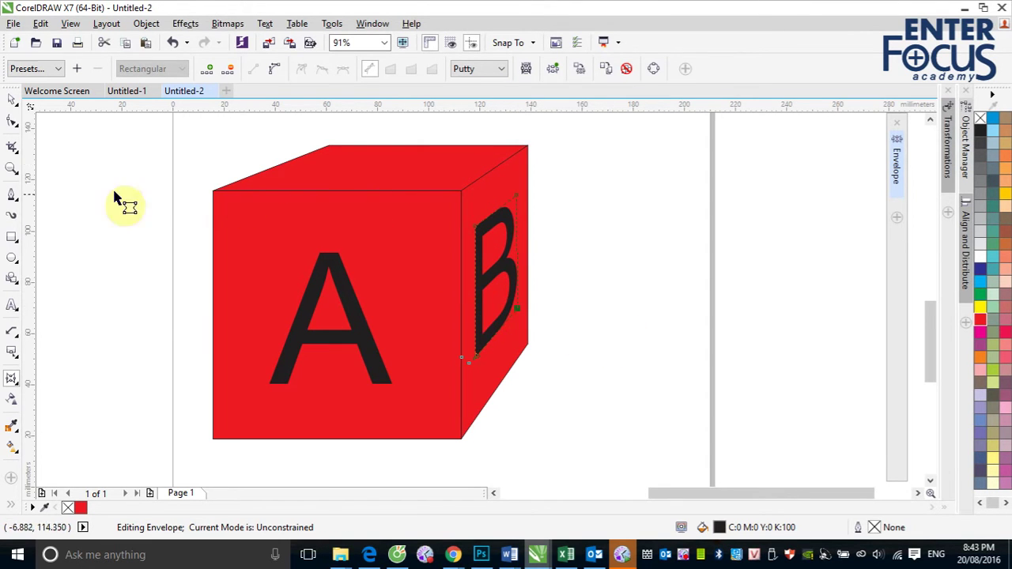
left_click(13, 100)
Duplicate the letter A above the cube's top face and change the copy's text to C.
left_click(352, 316)
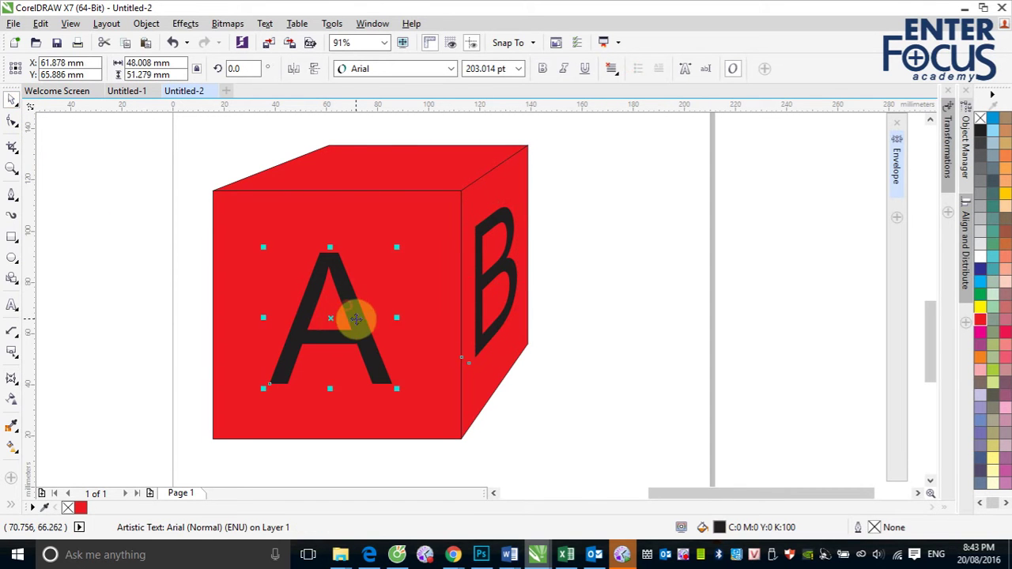
left_click_drag(356, 318, 397, 134)
right_click(396, 135)
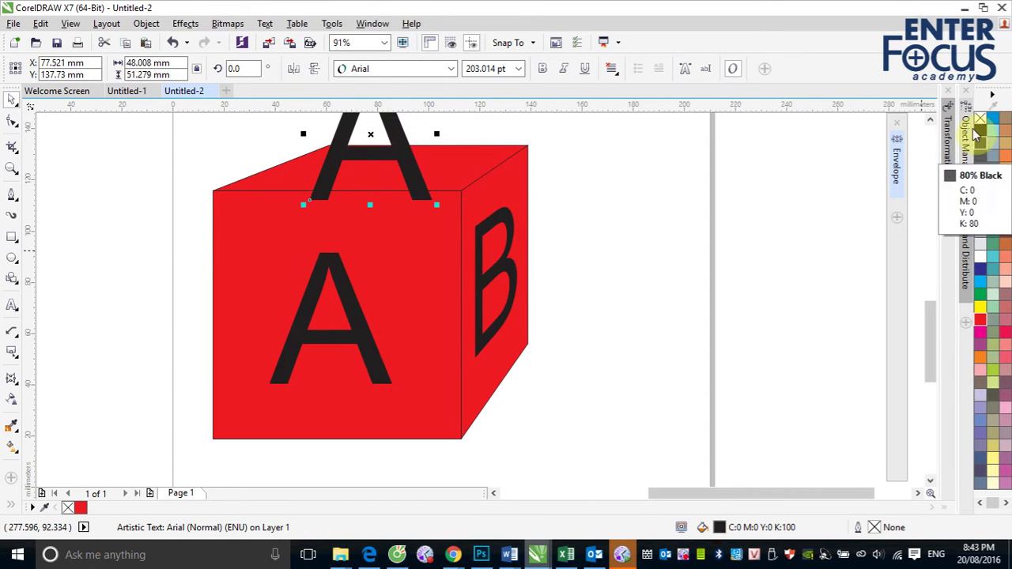
scroll(443, 300, "up", 3)
left_click_drag(396, 226, 350, 199)
key("F8")
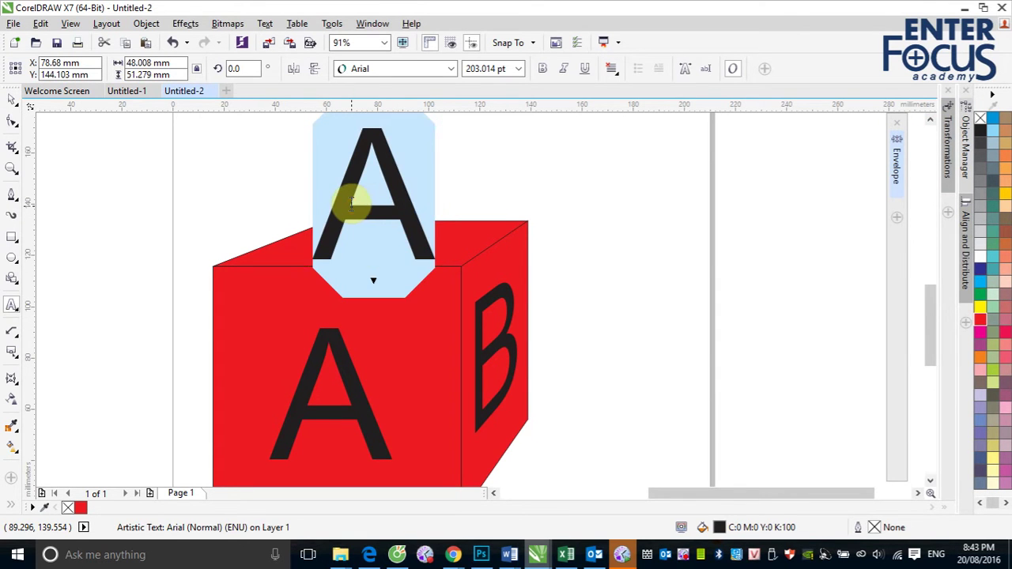
type("C")
left_click(13, 100)
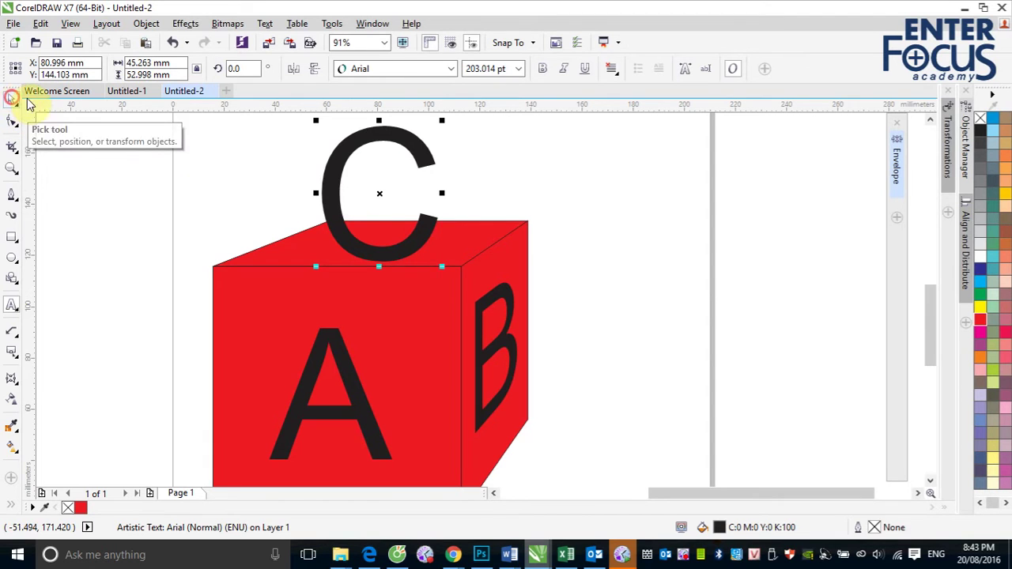
Start an envelope on the letter C, select all its nodes, and convert their segments to straight lines.
left_click(930, 120)
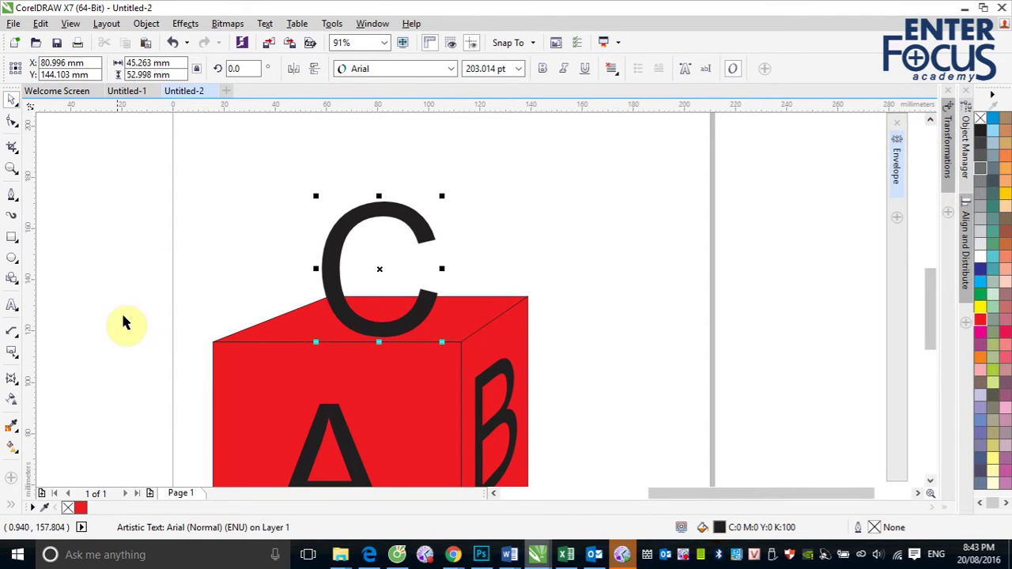
left_click(27, 377)
left_click(142, 412)
left_click_drag(279, 181, 466, 357)
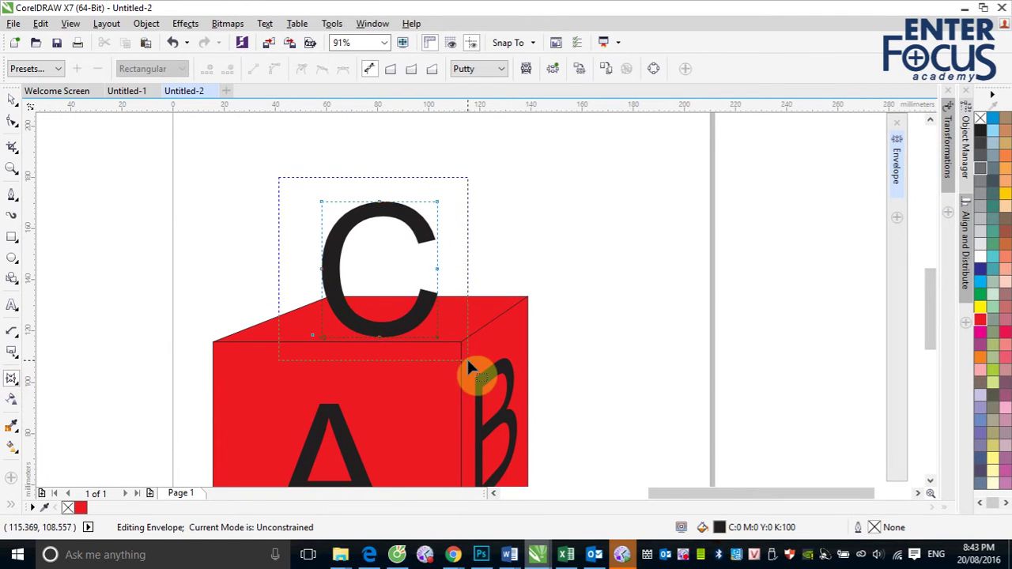
left_click(257, 69)
left_click(198, 149)
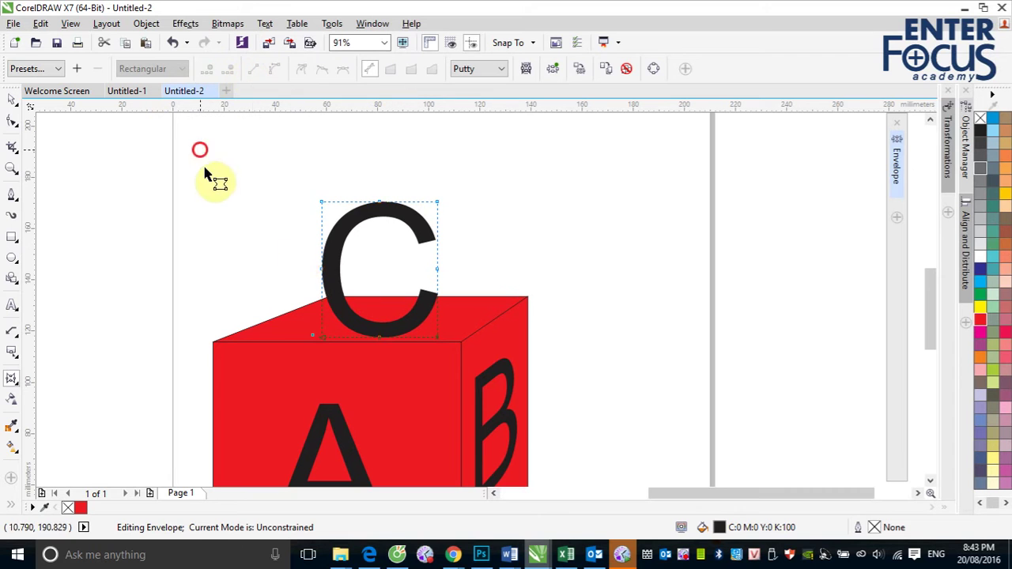
Delete the midpoint nodes of the letter C's envelope, keeping only its four corners.
left_click_drag(283, 257, 478, 289)
left_click(464, 294)
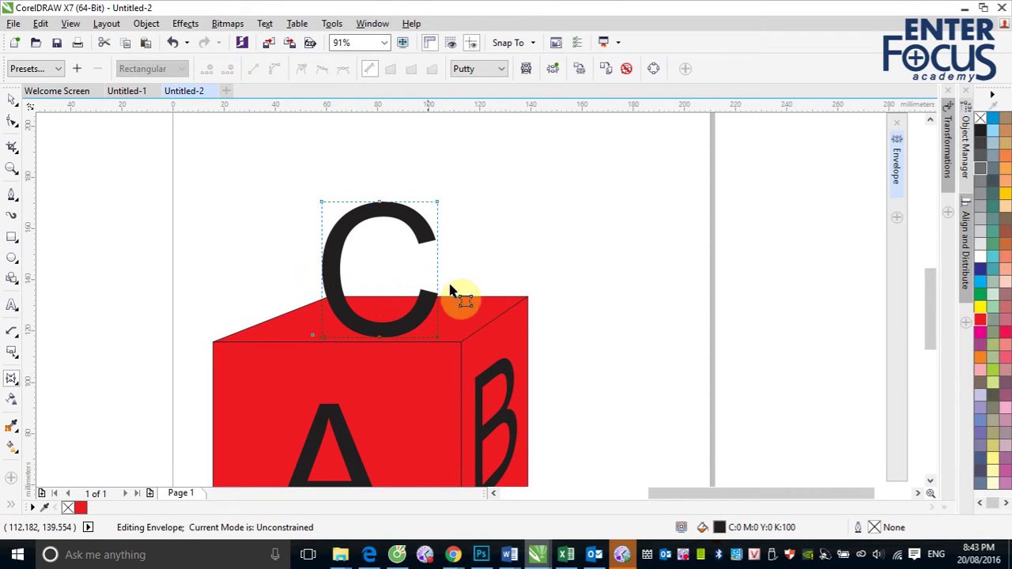
mouse_move(369, 176)
left_mouse_down()
mouse_move(401, 379)
mouse_move(418, 384)
left_mouse_up()
Move the envelope corners of the letter C so it lies flat and slanted within the cube's top face.
left_click_drag(266, 190, 474, 249)
left_click_drag(433, 207, 473, 336)
left_click_drag(279, 272, 497, 373)
left_click_drag(441, 341, 412, 333)
left_click(510, 210)
left_click_drag(351, 310, 355, 304)
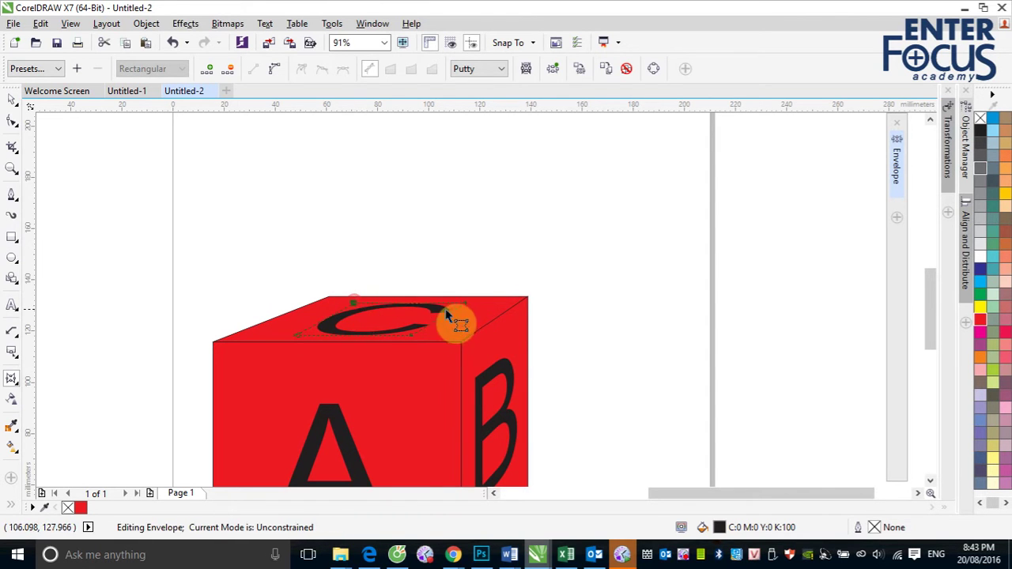
left_click_drag(465, 300, 461, 301)
left_click_drag(350, 300, 351, 303)
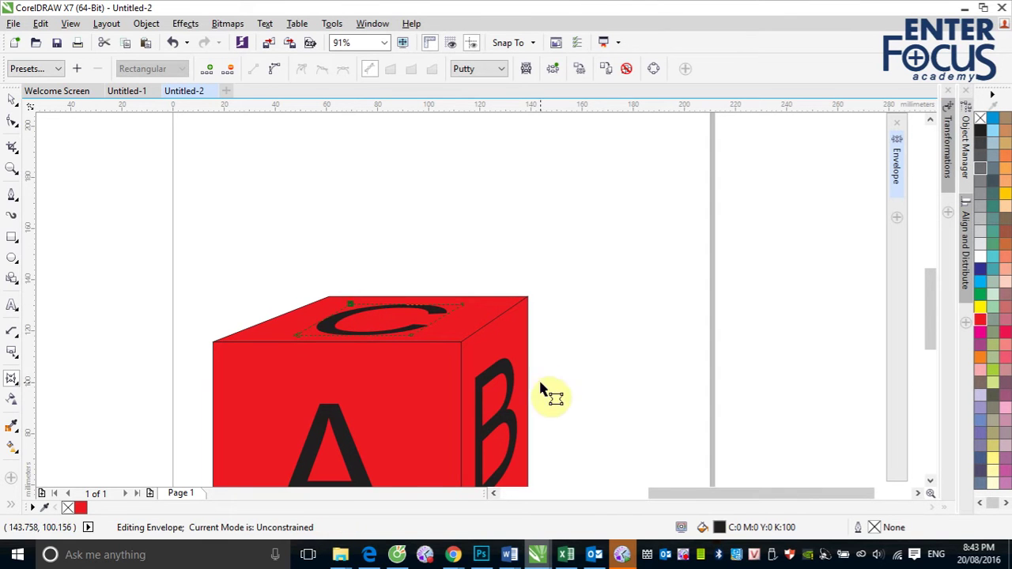
left_click(11, 100)
left_click(86, 194)
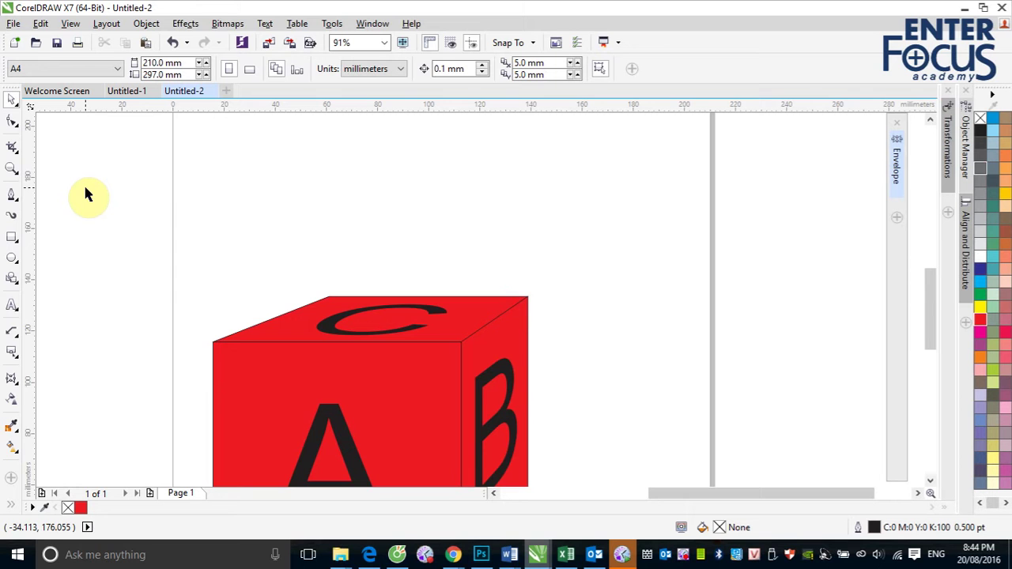
Draw a rectangle about 122 by 156 mm beside the page, with an ellipse about 131 by 30 mm above it.
scroll(85, 194, "down", 3)
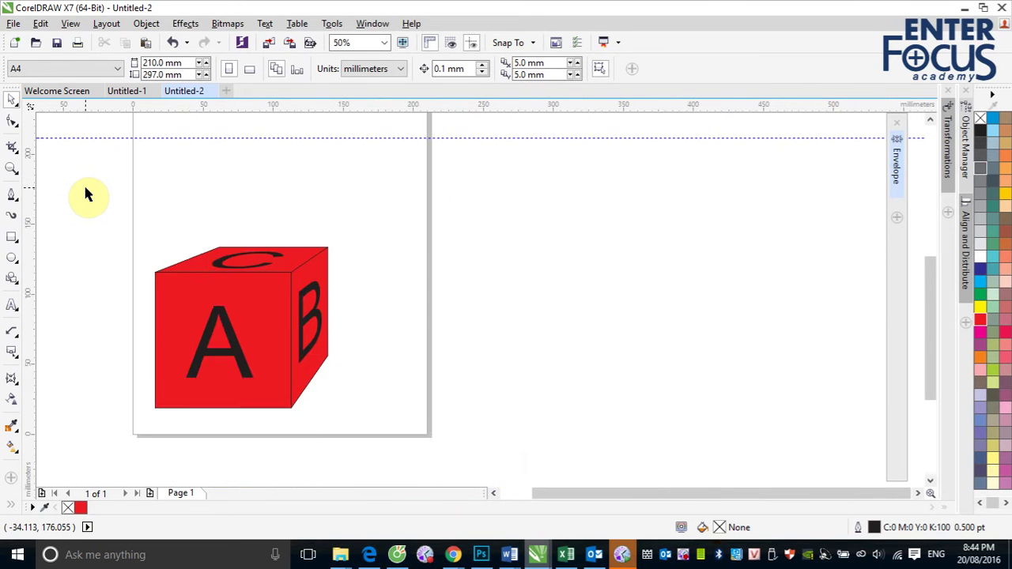
left_click(12, 237)
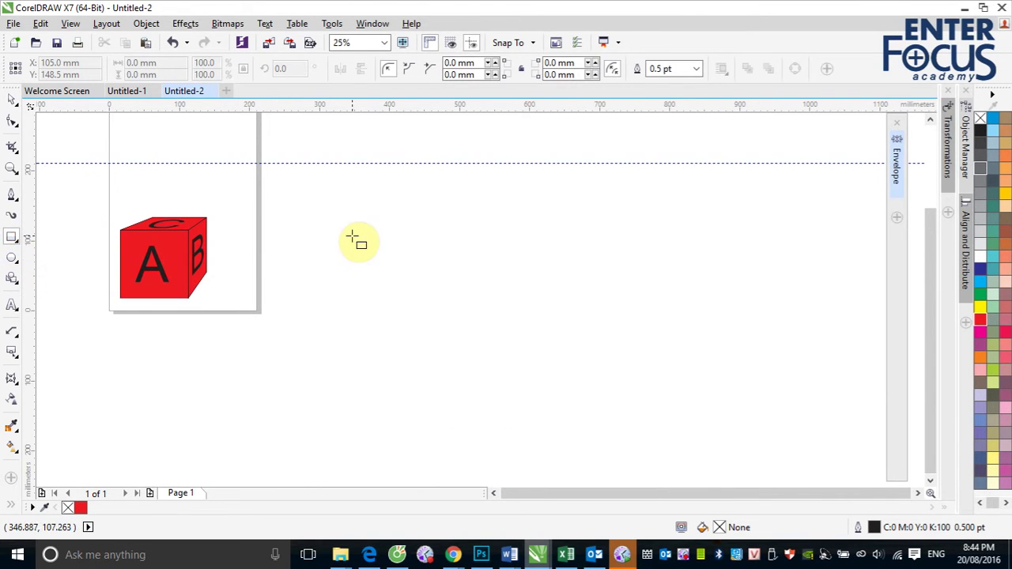
left_click_drag(360, 247, 446, 356)
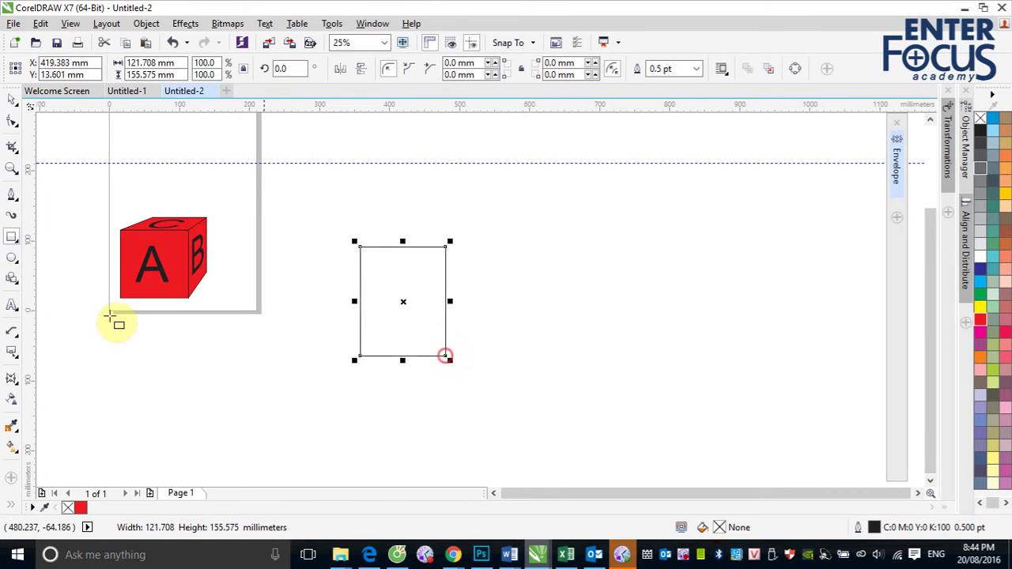
left_click(12, 259)
left_click_drag(362, 222, 464, 251)
Set the ellipse's width to the rectangle's width of 121.708 mm.
left_click(12, 99)
left_click(384, 309)
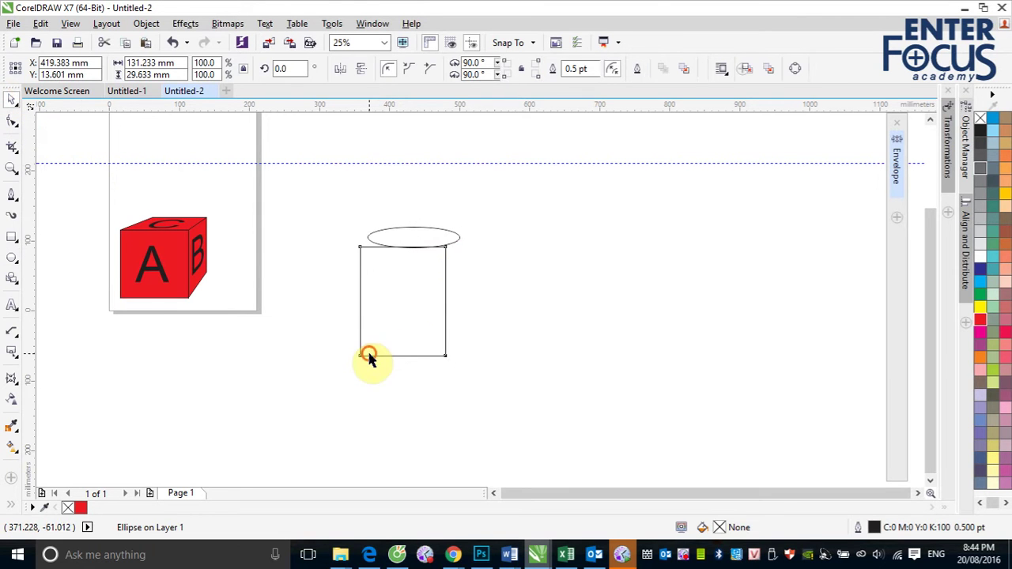
left_click(366, 355)
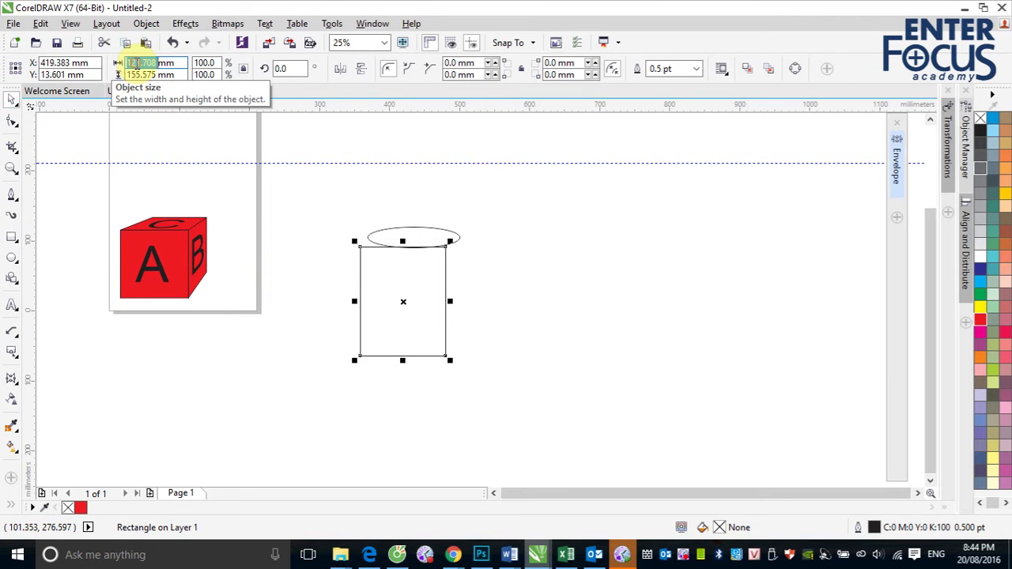
left_click(420, 221)
left_click(416, 230)
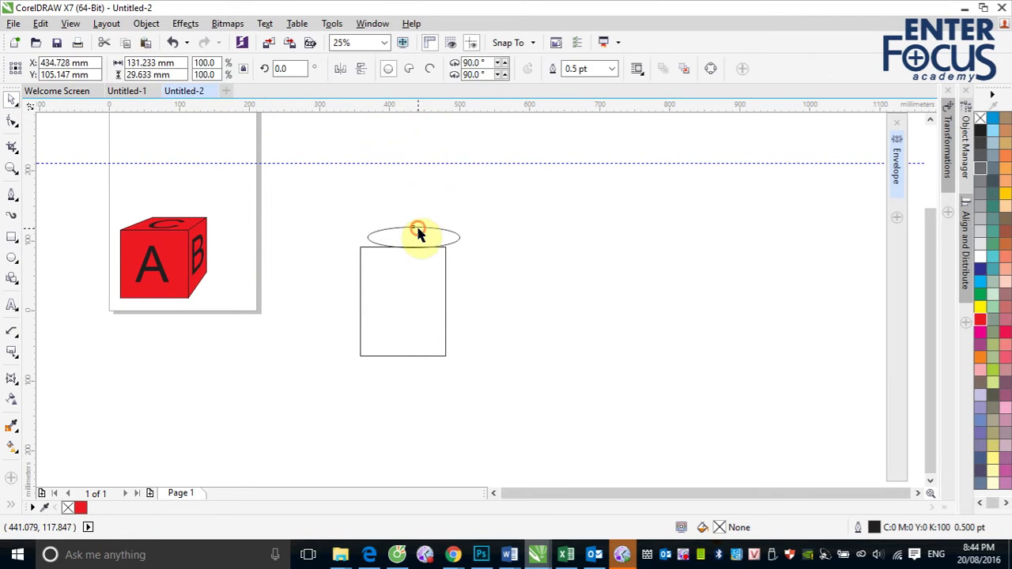
left_click(136, 63)
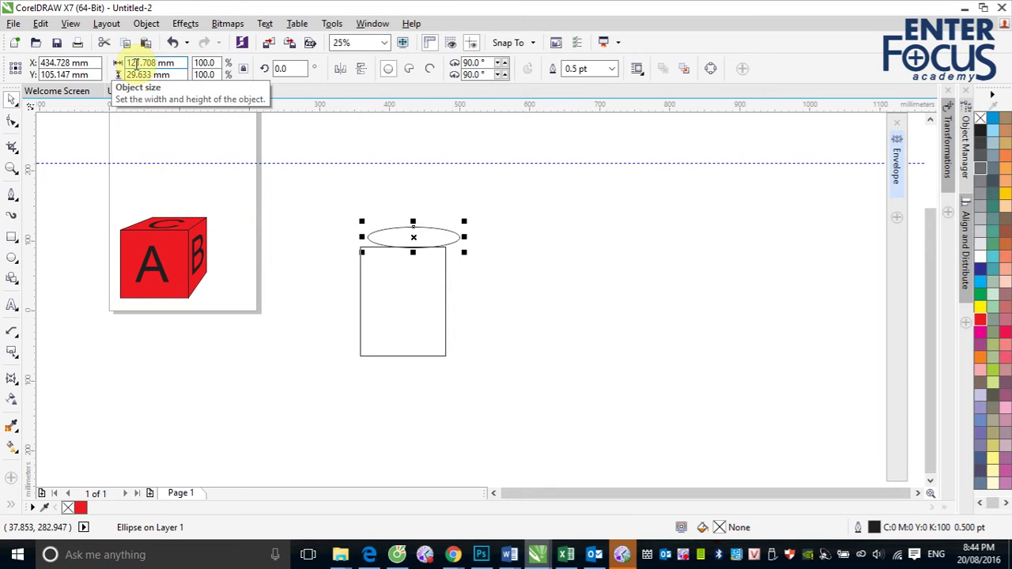
type("121.708")
key("Return")
Center the ellipse and rectangle on a common vertical axis and stretch the rectangle up to the ellipse's middle, about 169 mm tall.
left_click_drag(332, 201, 515, 394)
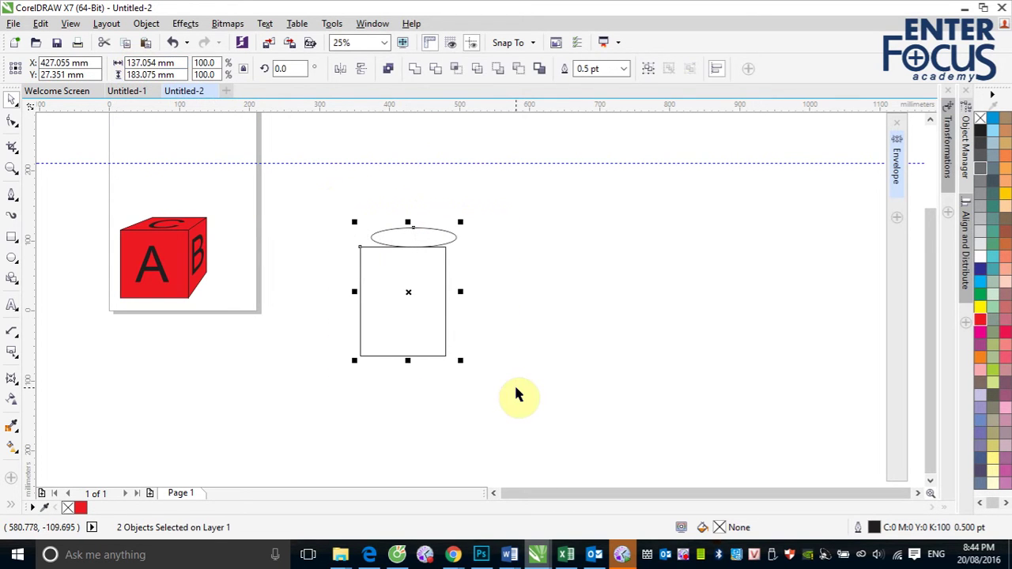
key("c")
left_click(583, 352)
left_click(445, 329)
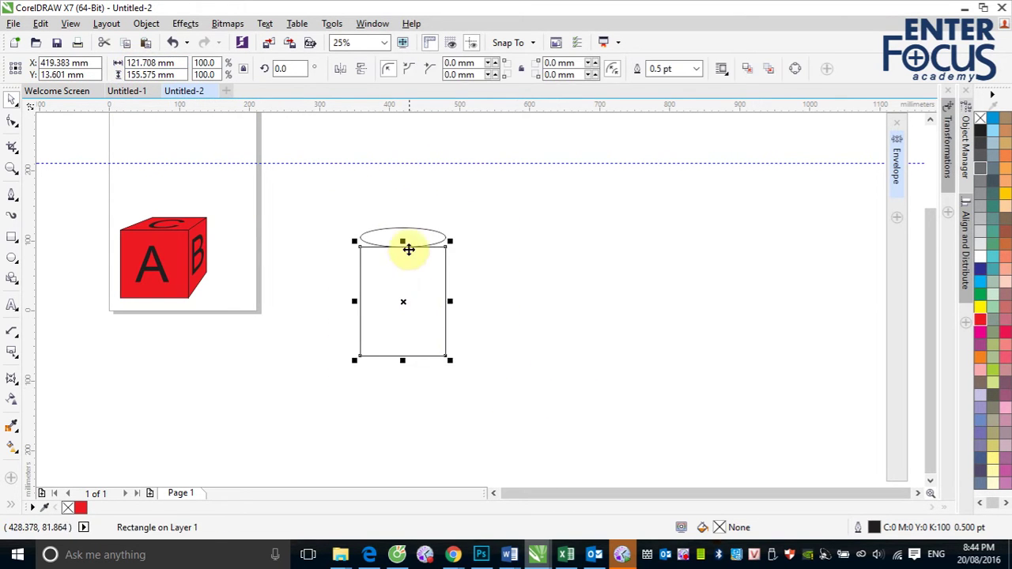
left_click_drag(403, 239, 403, 235)
left_click(542, 256)
Place a copy of the ellipse centered on the rectangle's bottom edge.
left_click(406, 256)
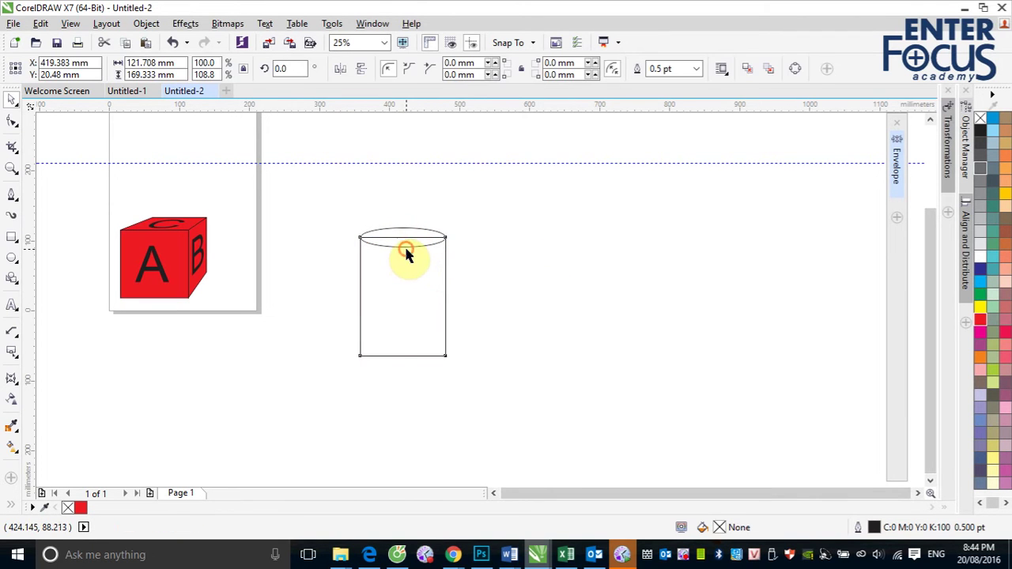
left_click(404, 242)
left_click_drag(405, 251, 397, 357)
left_click(570, 350)
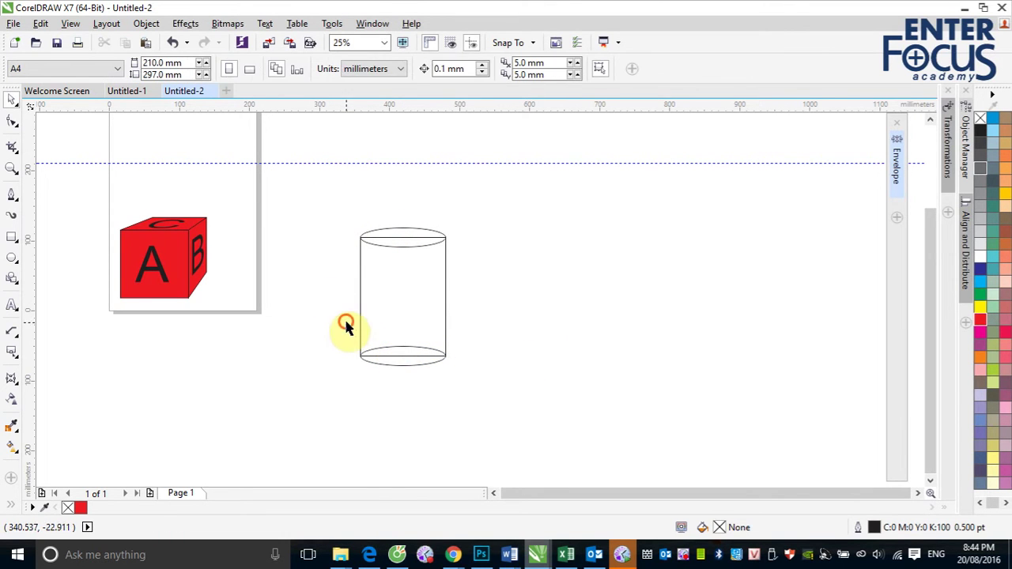
Weld the rectangle and bottom ellipse into one cylinder body, and select the top ellipse.
left_click_drag(420, 390, 420, 391)
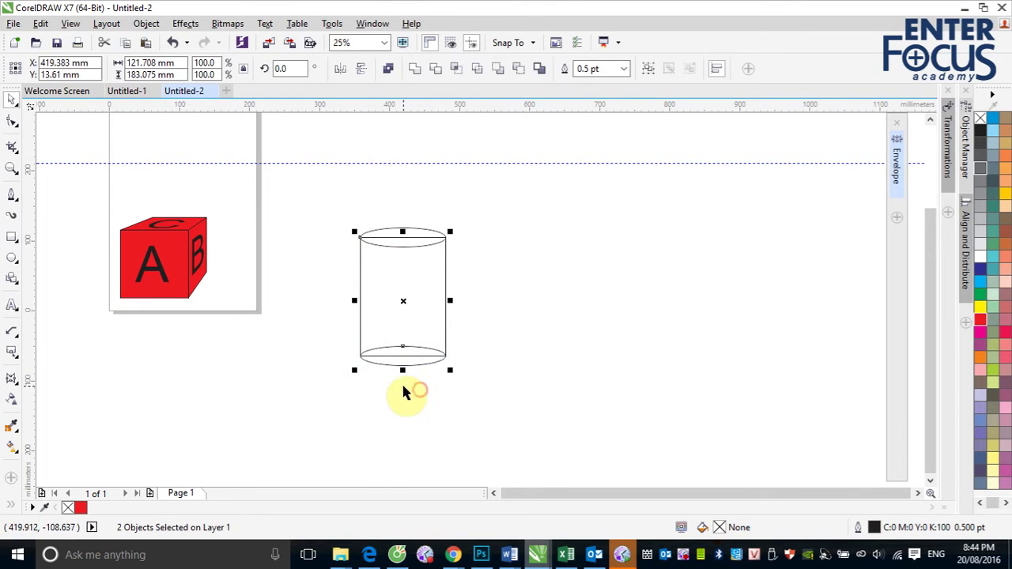
left_click(414, 68)
left_click(515, 239)
left_click(396, 244)
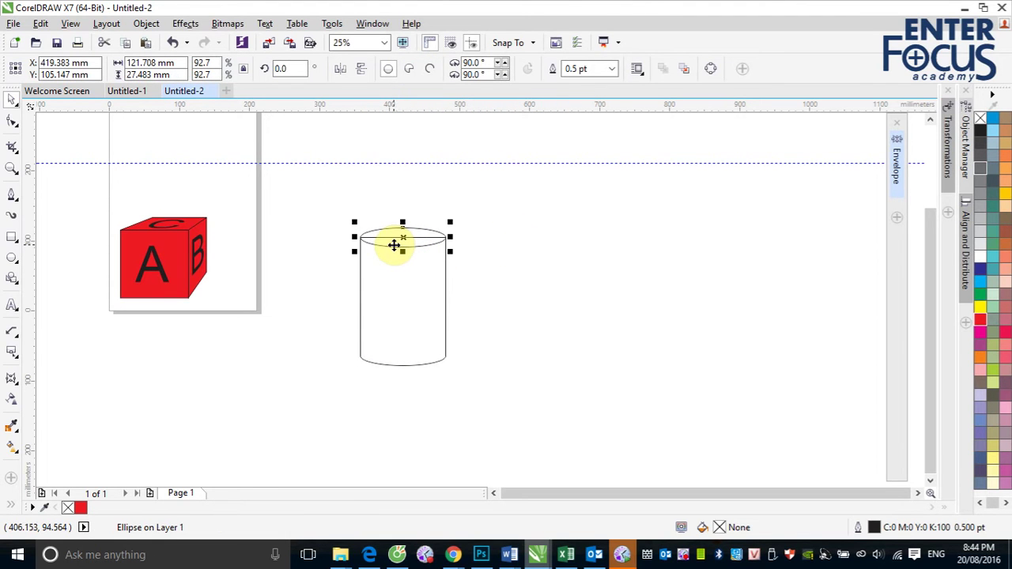
Apply a linear fountain fill to the welded cylinder body with the Interactive Fill tool.
left_click(514, 309)
left_click(405, 364)
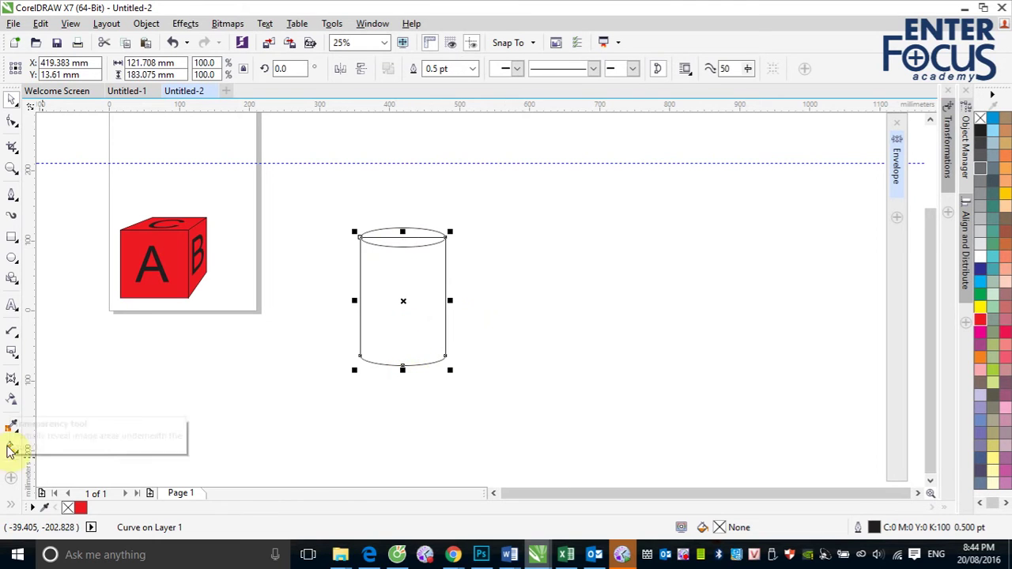
left_click(11, 449)
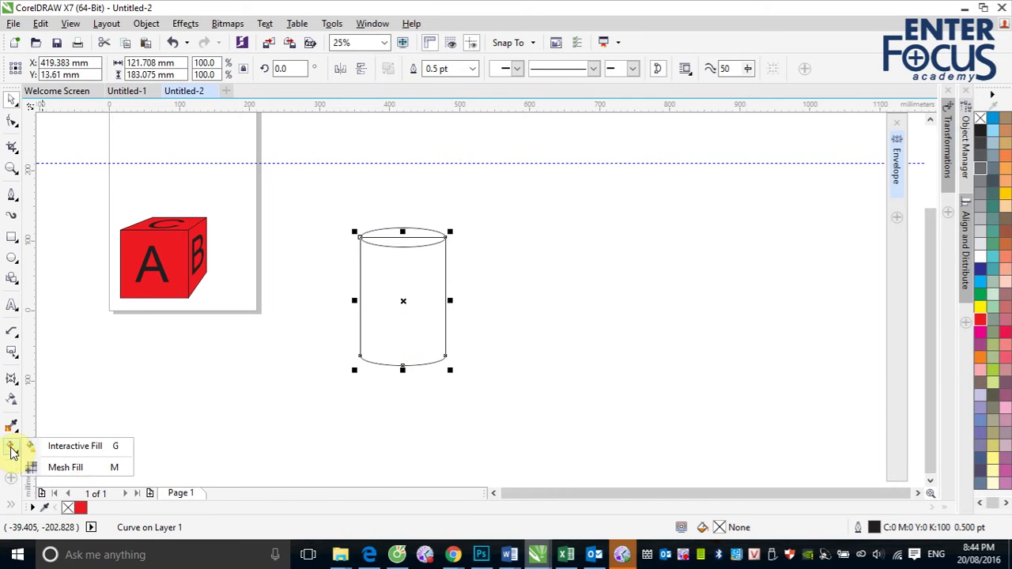
left_click(78, 446)
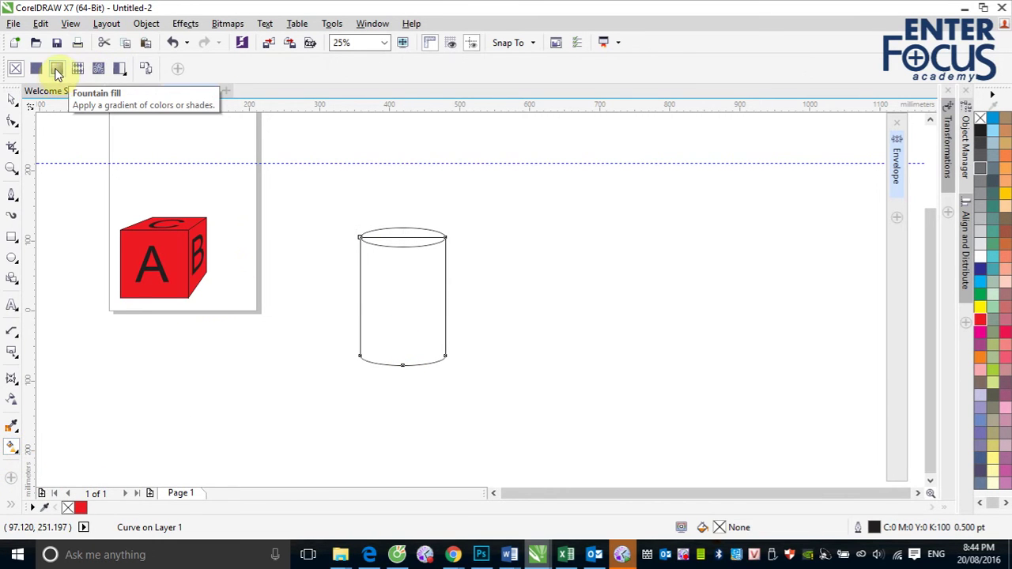
left_click(57, 71)
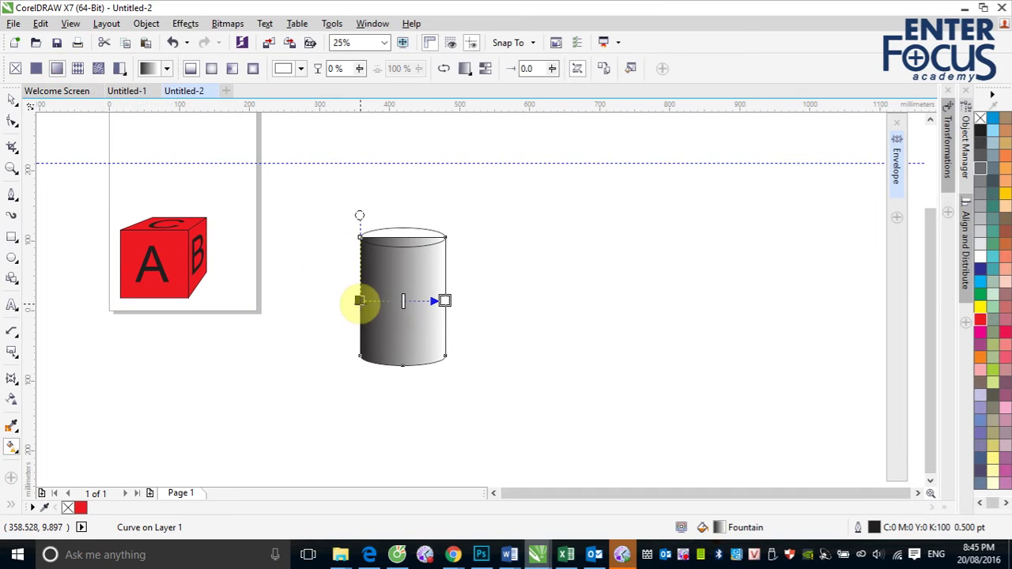
Set the start color of the body's gradient to light grey C24 M24 Y19 K0 and give the end node a similar light grey.
left_click(360, 300)
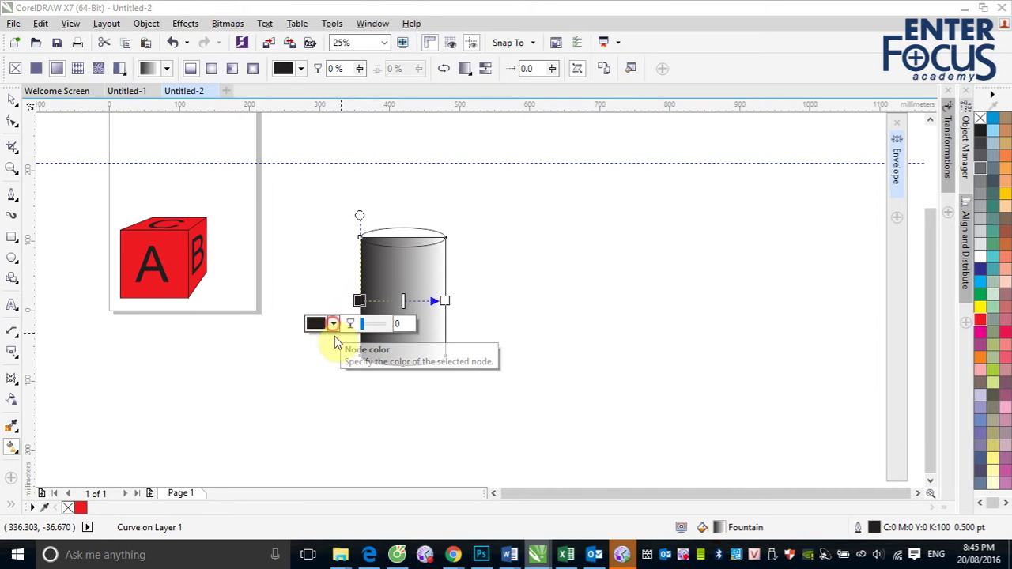
left_click(334, 327)
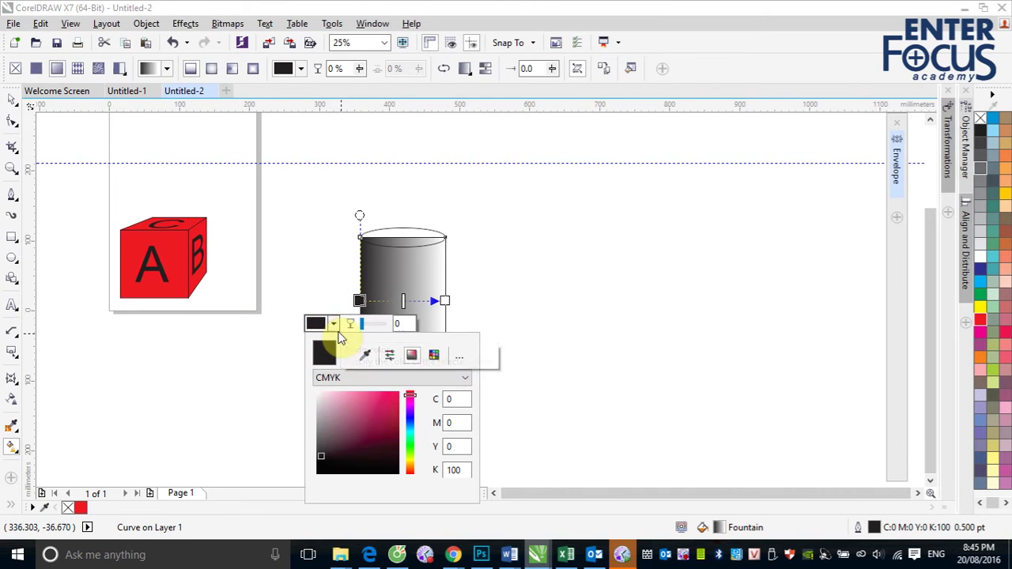
left_click(320, 410)
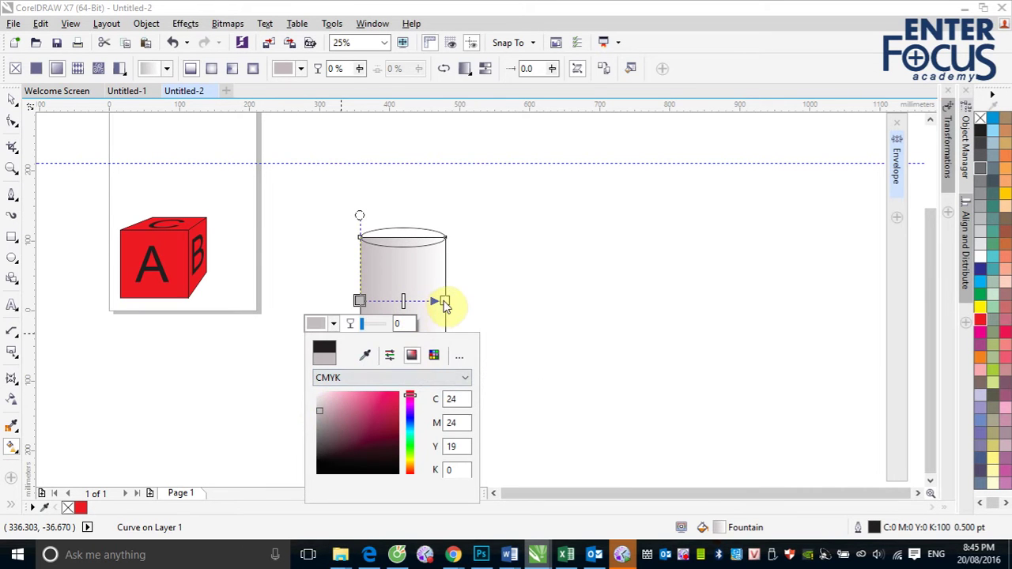
left_click(334, 325)
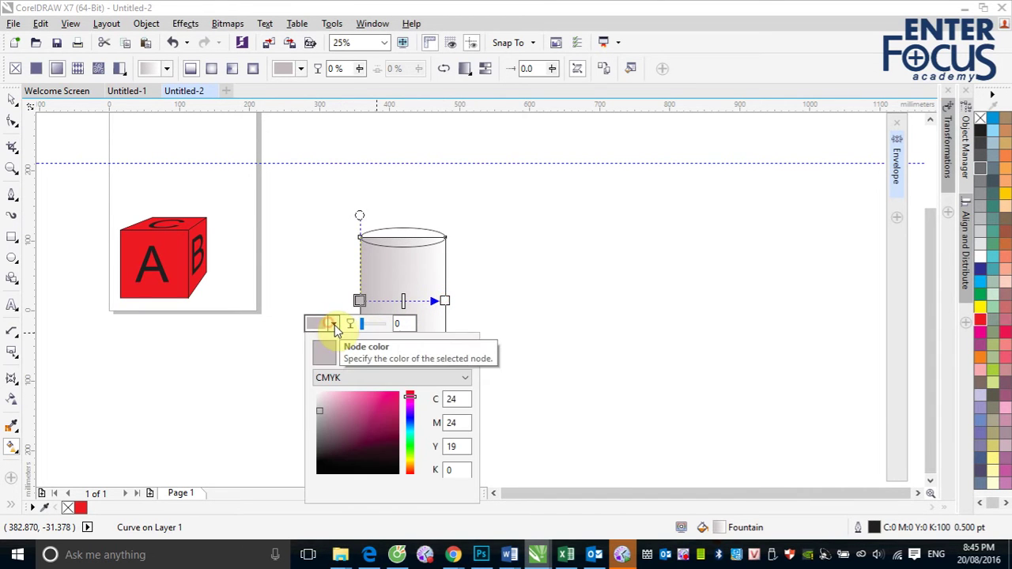
left_click(444, 301)
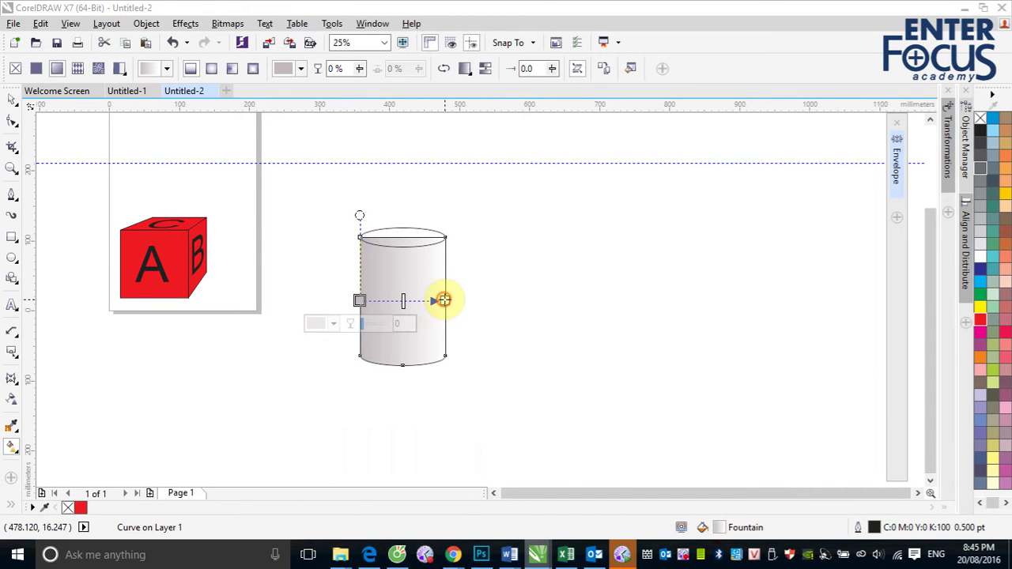
left_click(403, 324)
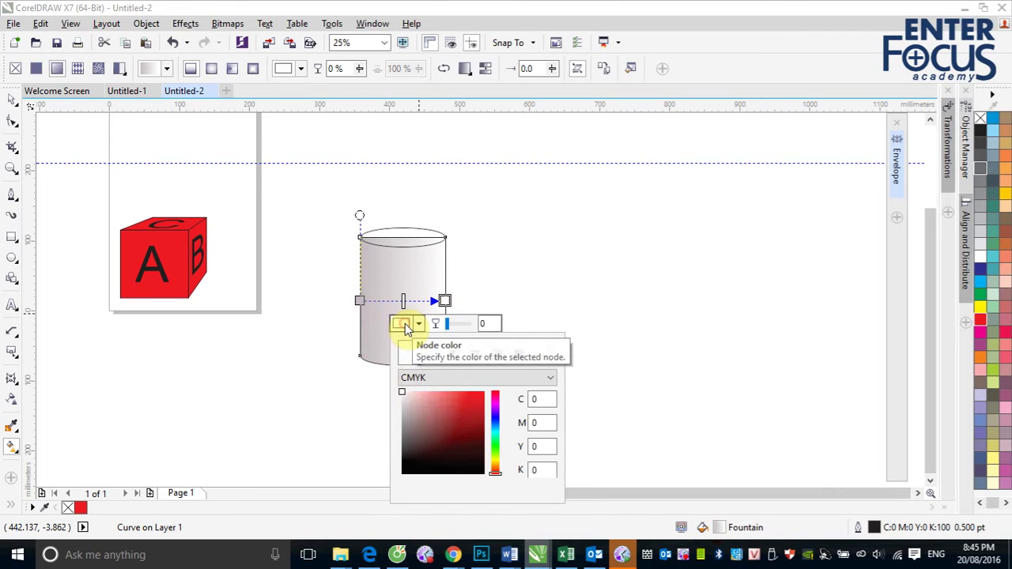
left_click(403, 408)
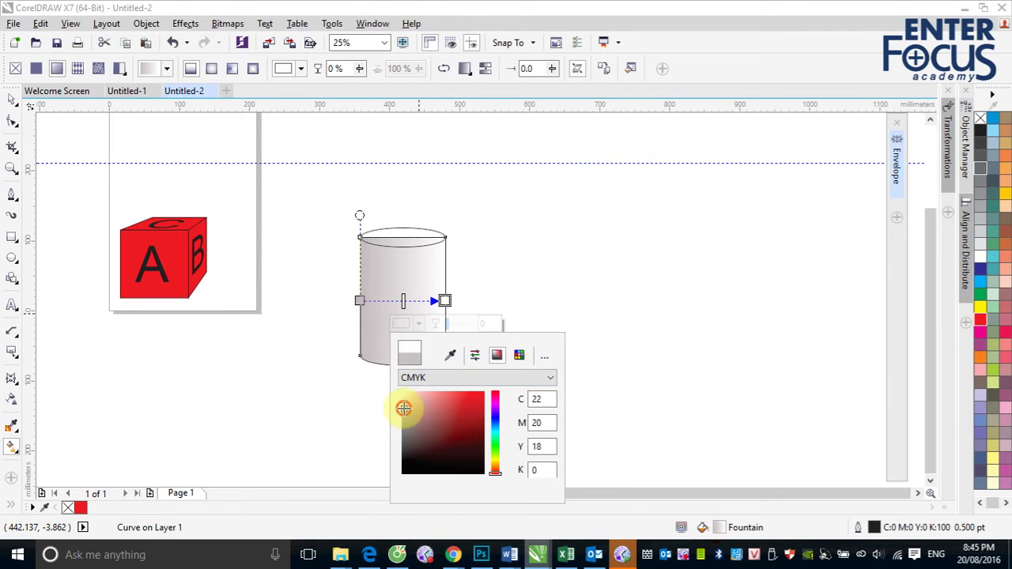
Add a gradient node at 21% on the cylinder body and color it near-white #F5F0F2.
left_click(378, 302)
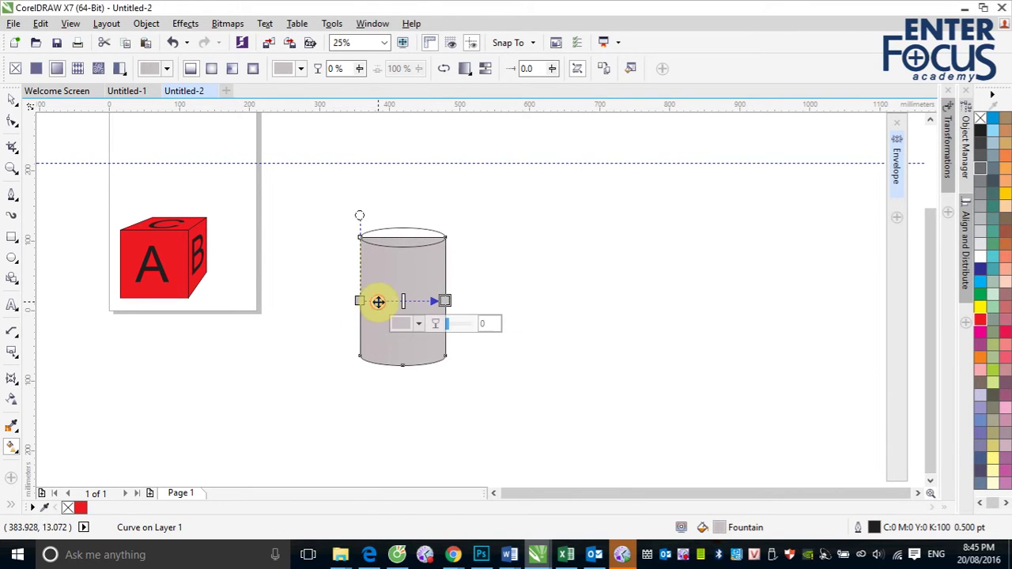
left_click(378, 302)
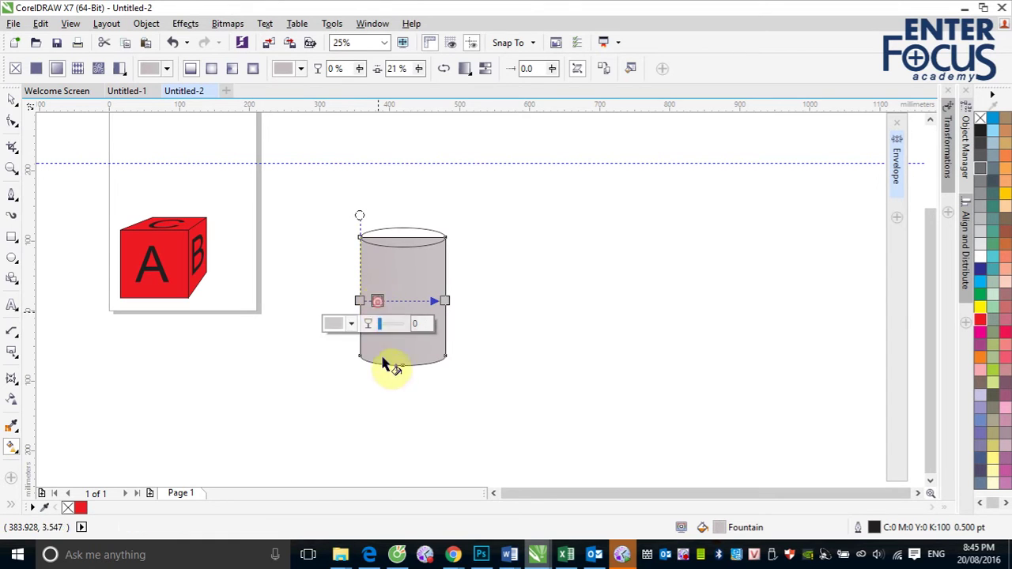
left_click(348, 324)
left_click(336, 396)
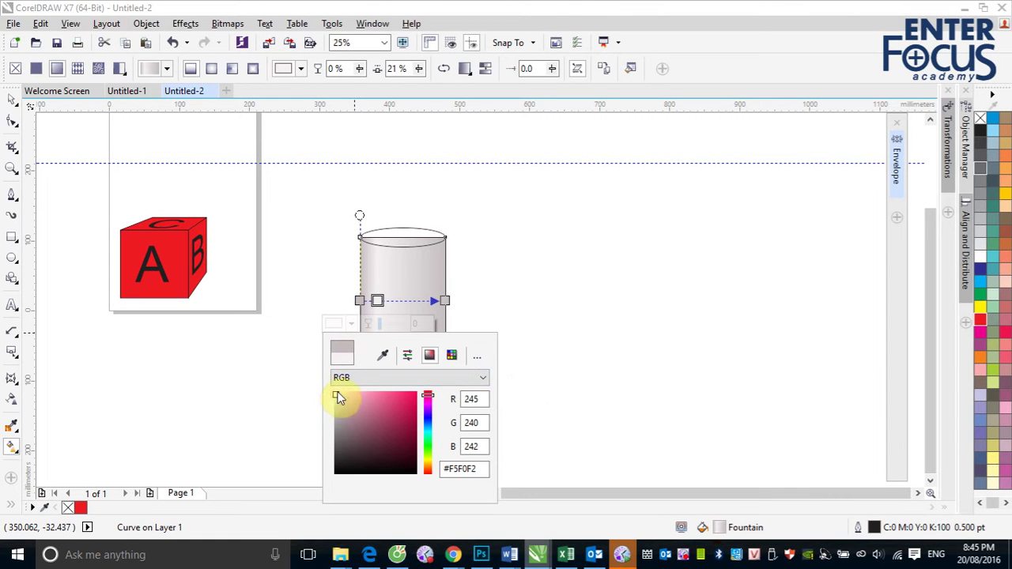
Add a second highlight node at 35% of the body's gradient and lighten it to near-white.
left_click(390, 301)
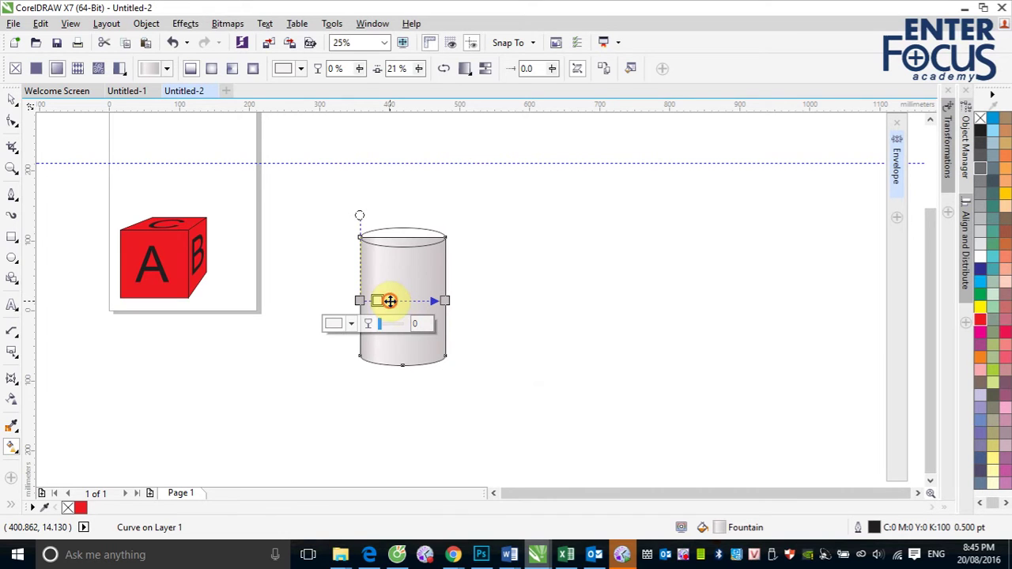
double_click(390, 301)
left_click(349, 324)
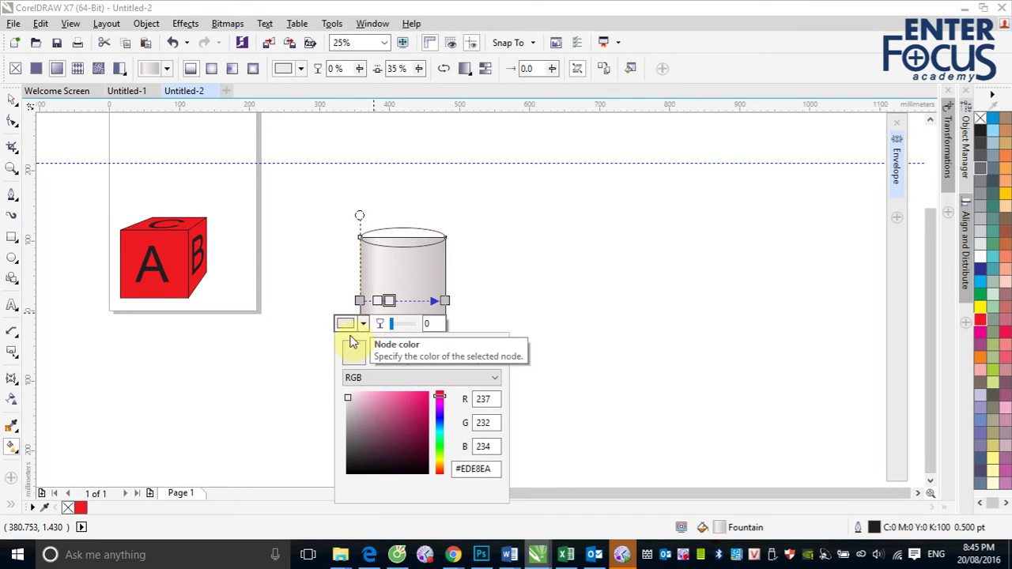
left_click(346, 394)
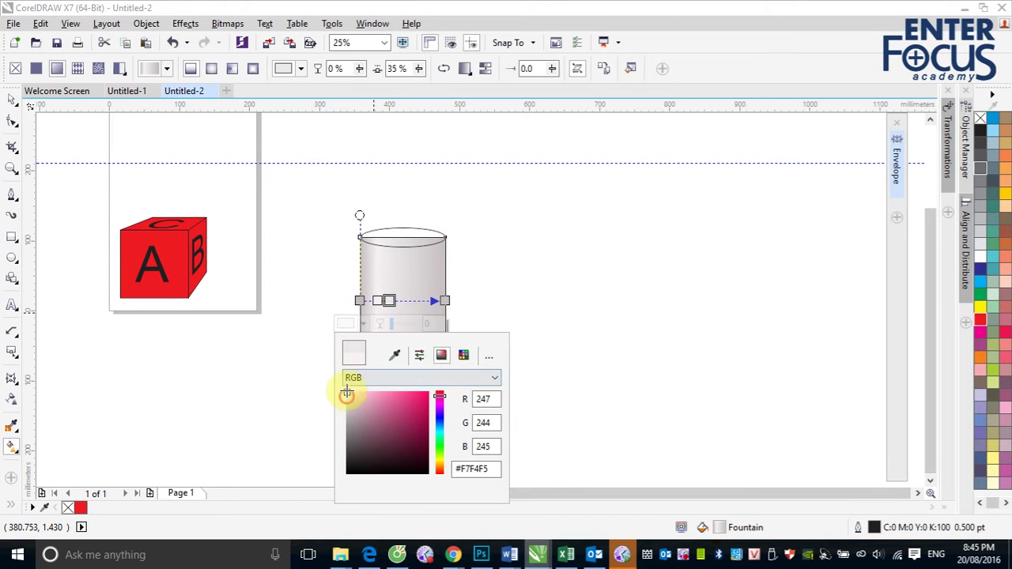
Add a gradient node at 59% on the cylinder body and color it pale grey #E0D7D9.
left_click(411, 301)
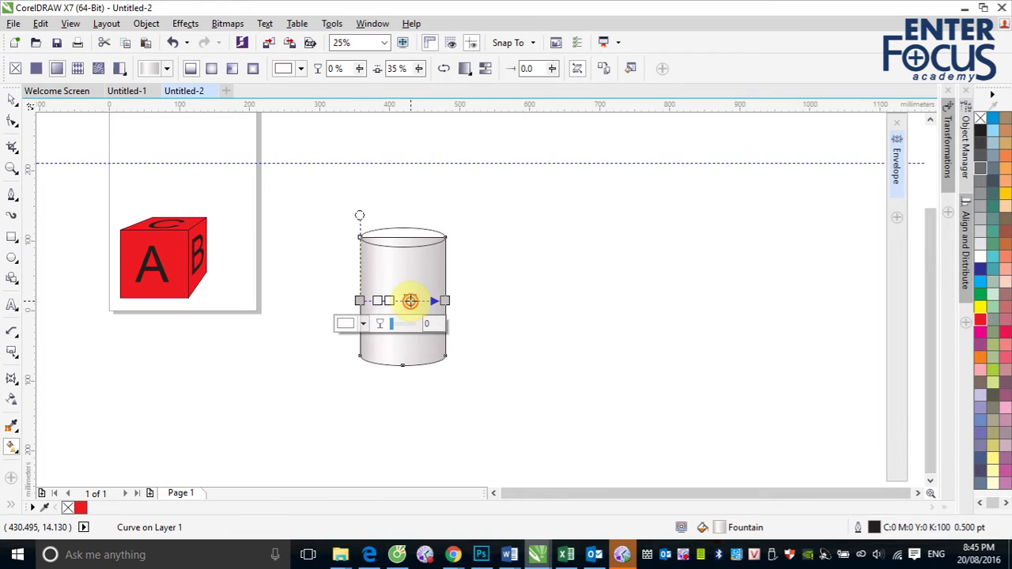
left_click(411, 300)
left_click(378, 323)
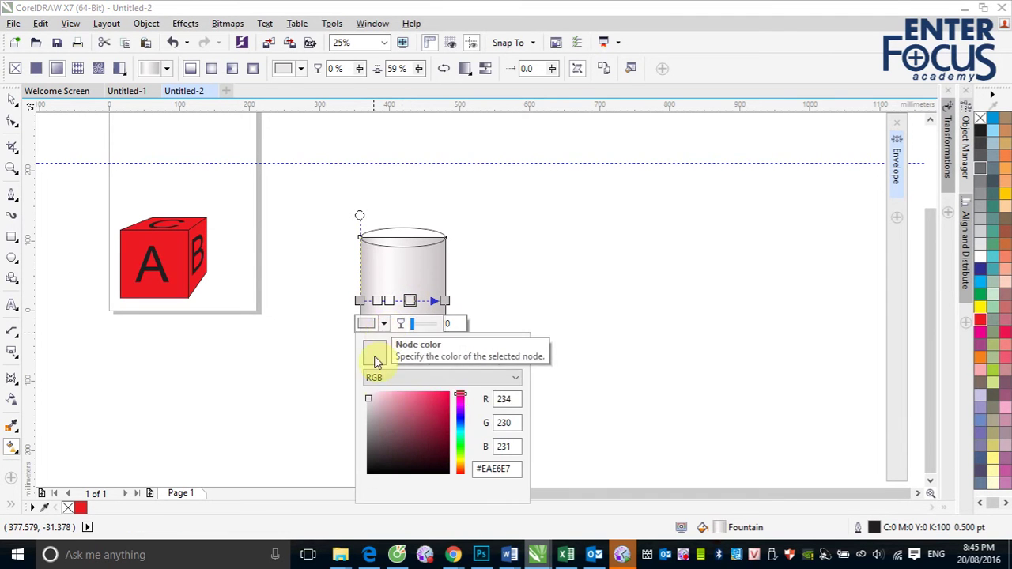
left_click(368, 398)
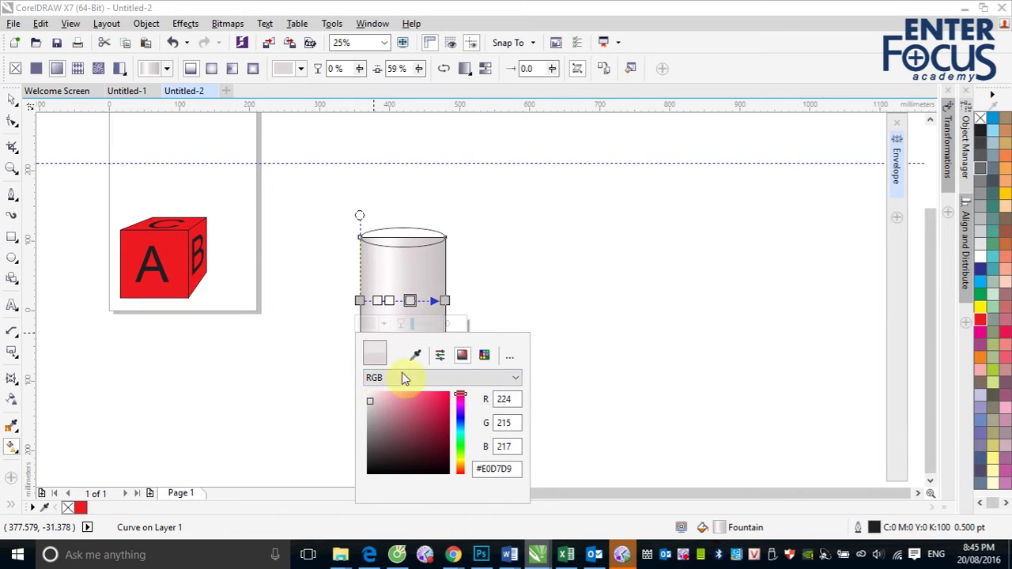
Darken the pale grey gradient node between the highlights and the end node to #B0AAAC and reposition it at 54%.
left_click(417, 301)
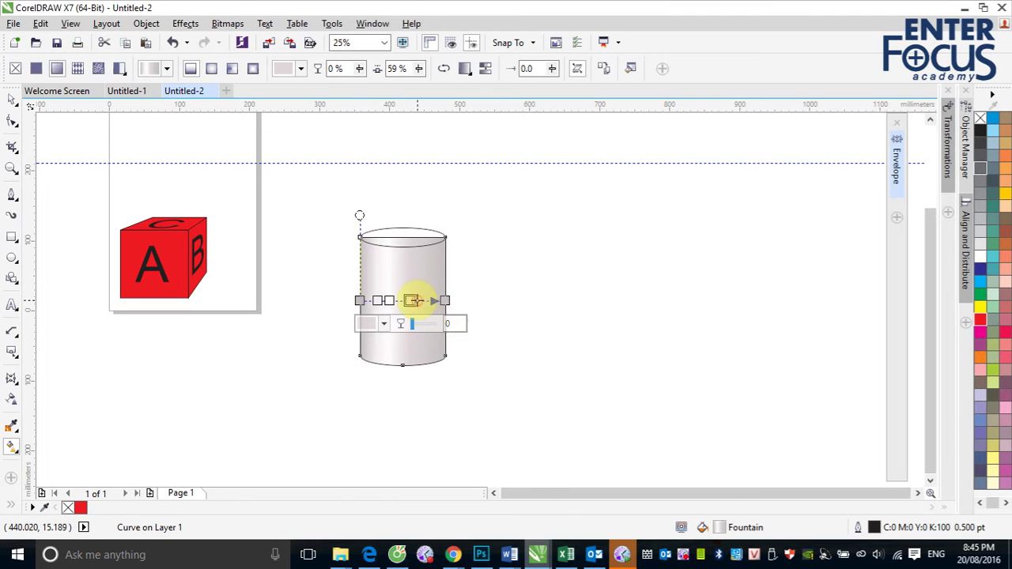
left_click(418, 300)
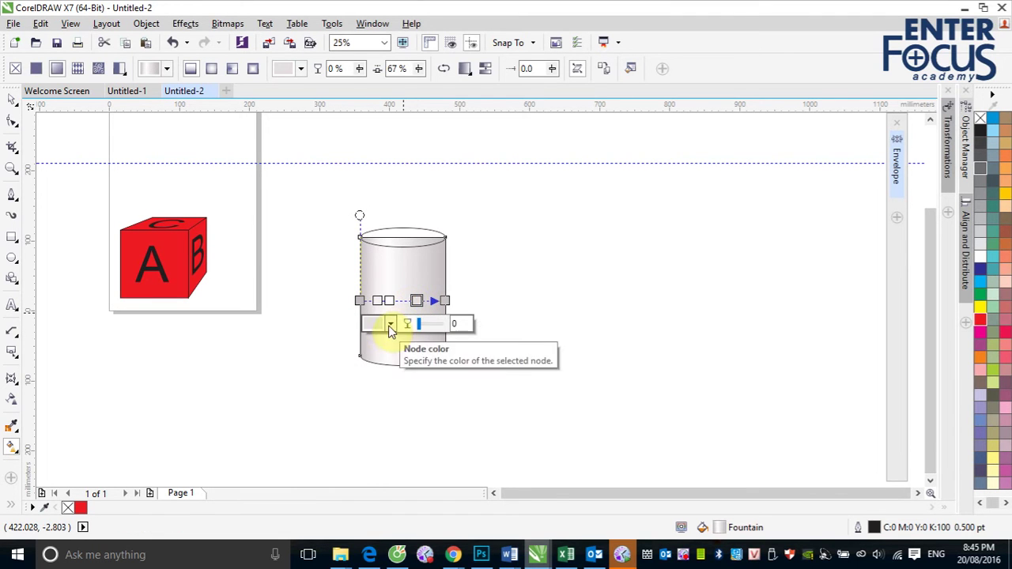
left_click(389, 323)
left_click(374, 406)
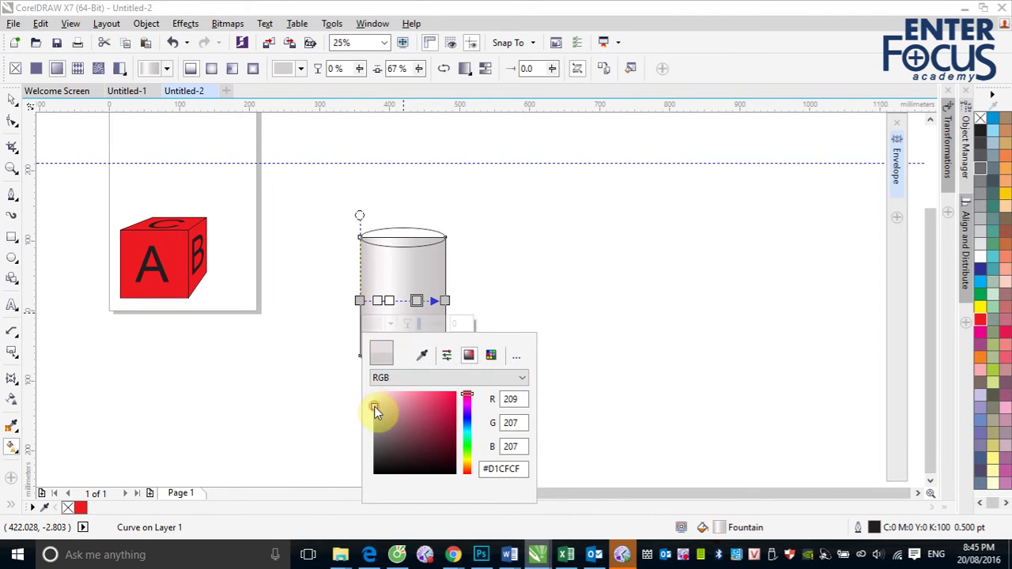
left_click(376, 417)
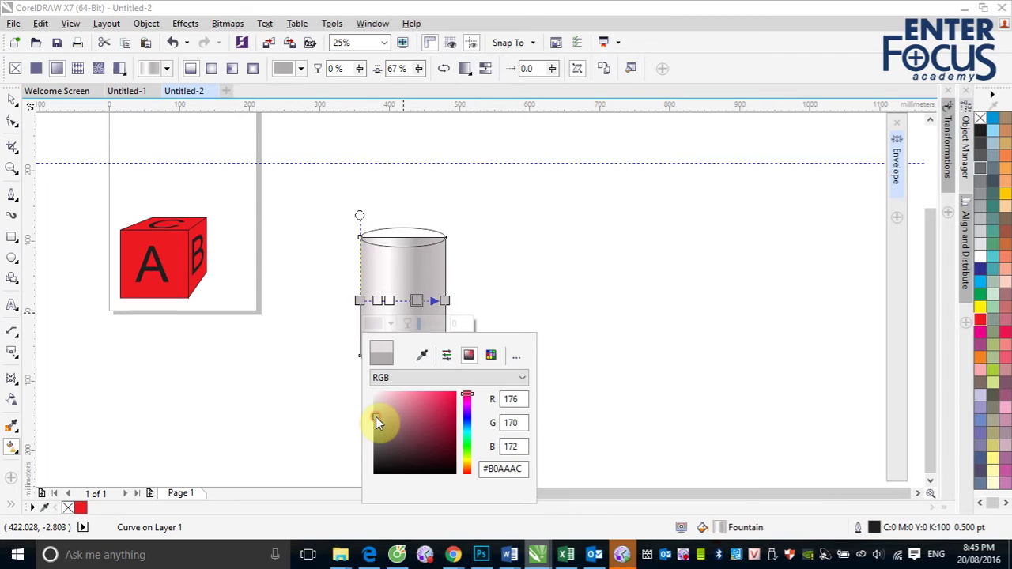
left_click(416, 300)
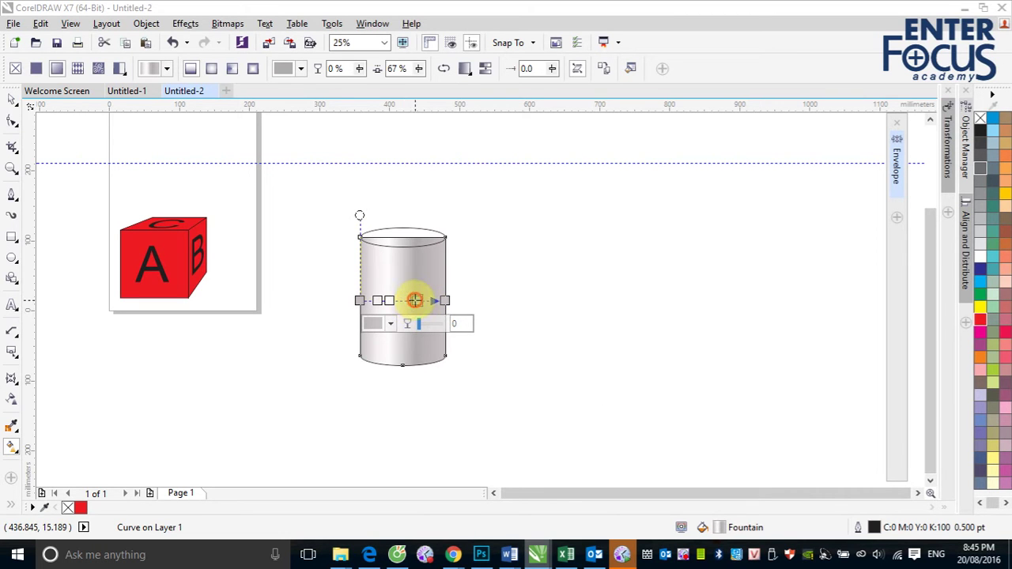
left_click_drag(416, 301, 405, 301)
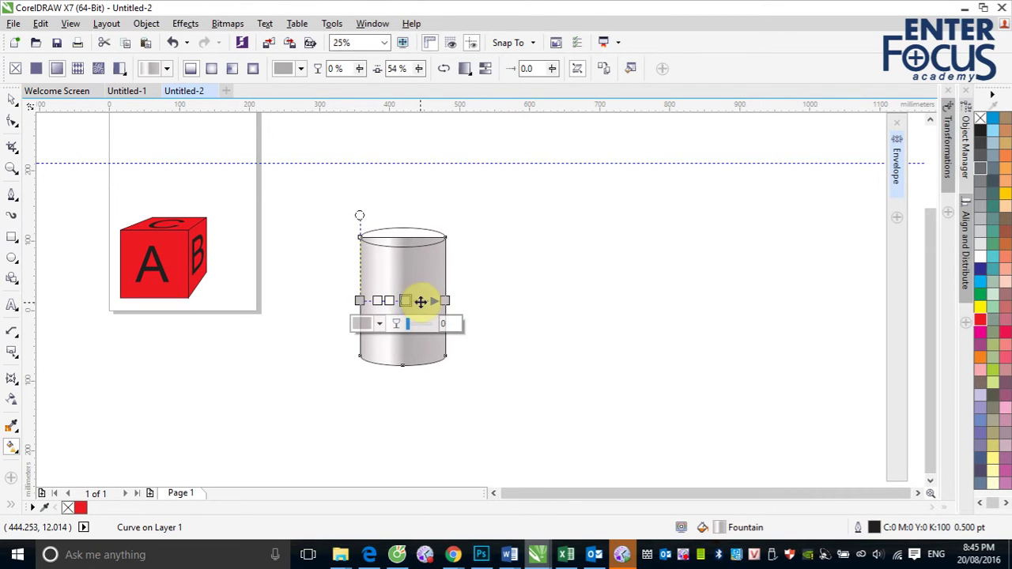
Add a lighter grey gradient node at 70% and darken the end node to C33 M31 Y29 K0.
double_click(420, 300)
left_click(388, 324)
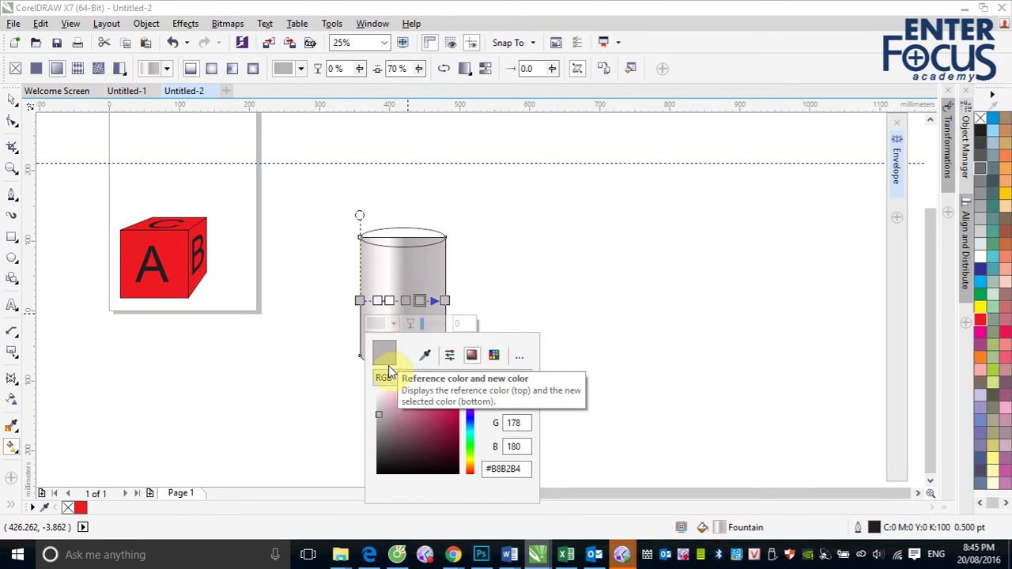
left_click(445, 300)
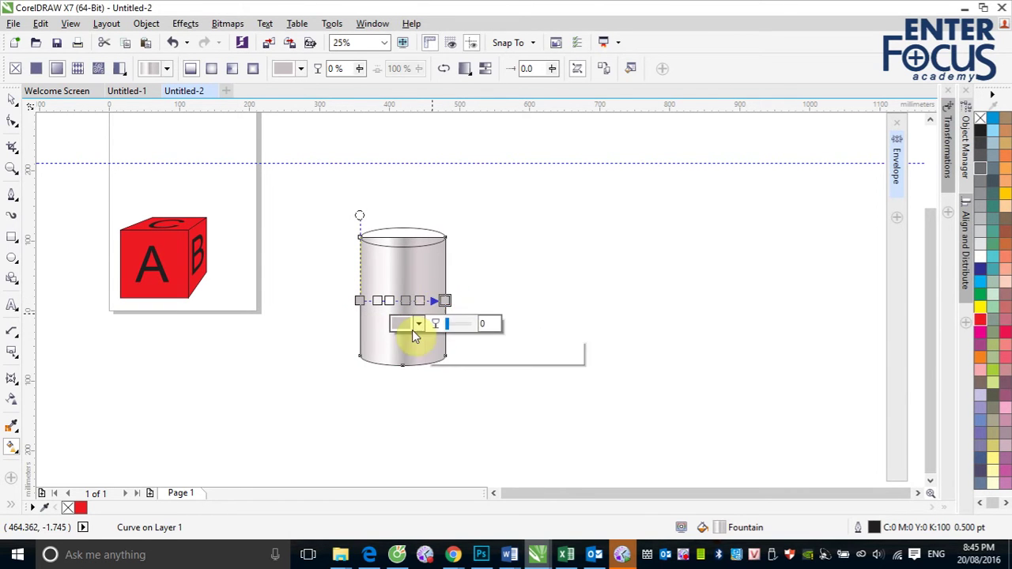
left_click(417, 324)
left_click(403, 410)
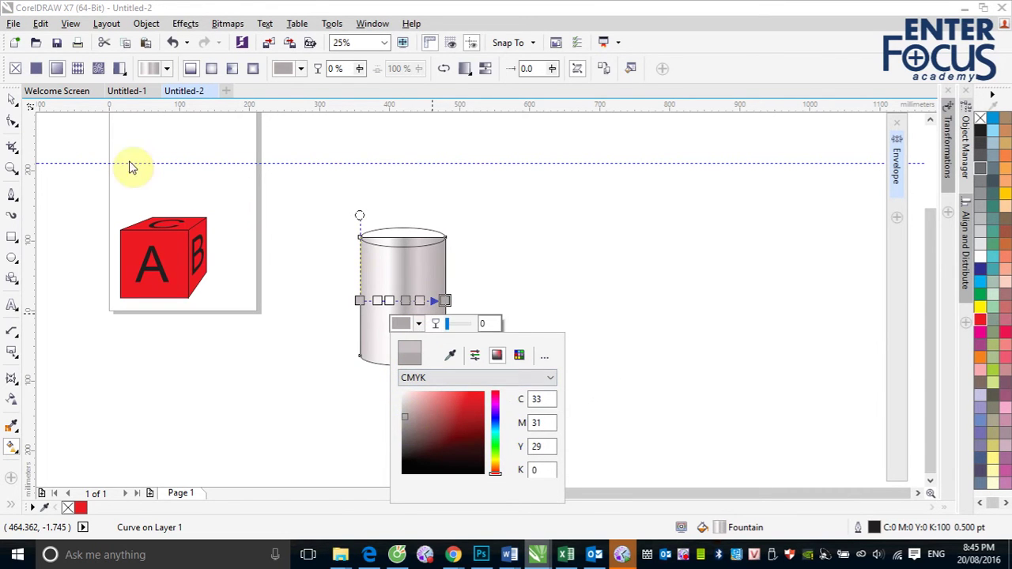
left_click(556, 239)
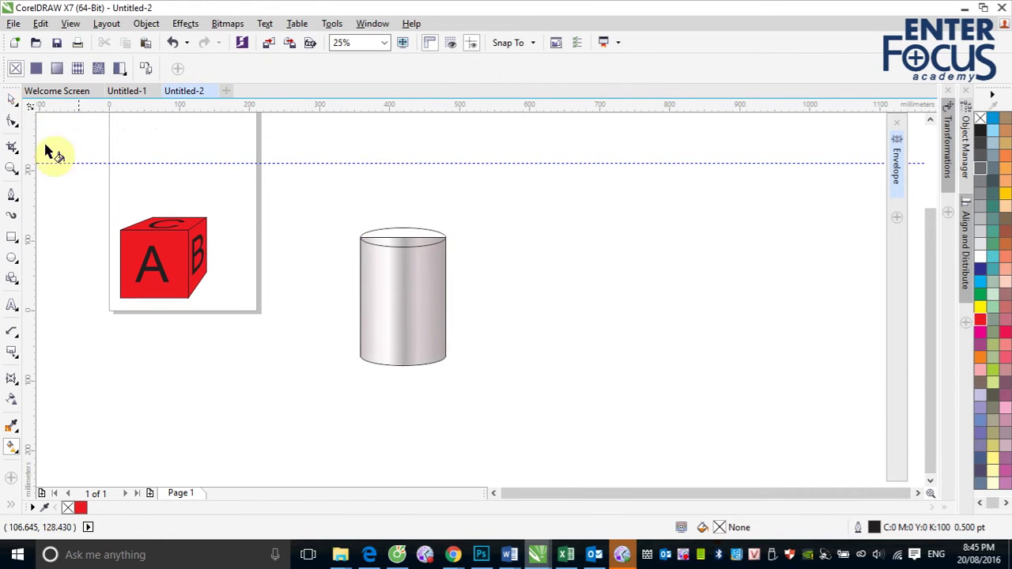
Copy the cylinder body's fountain fill onto the top ellipse.
left_click(11, 105)
left_click(413, 323)
left_click_drag(404, 332, 402, 232)
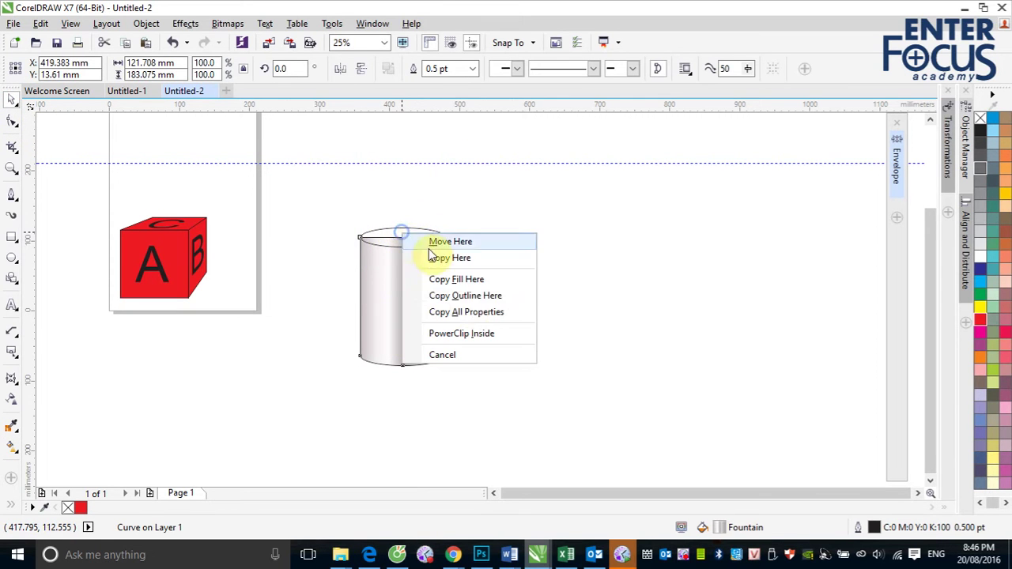
left_click(472, 279)
left_click(567, 280)
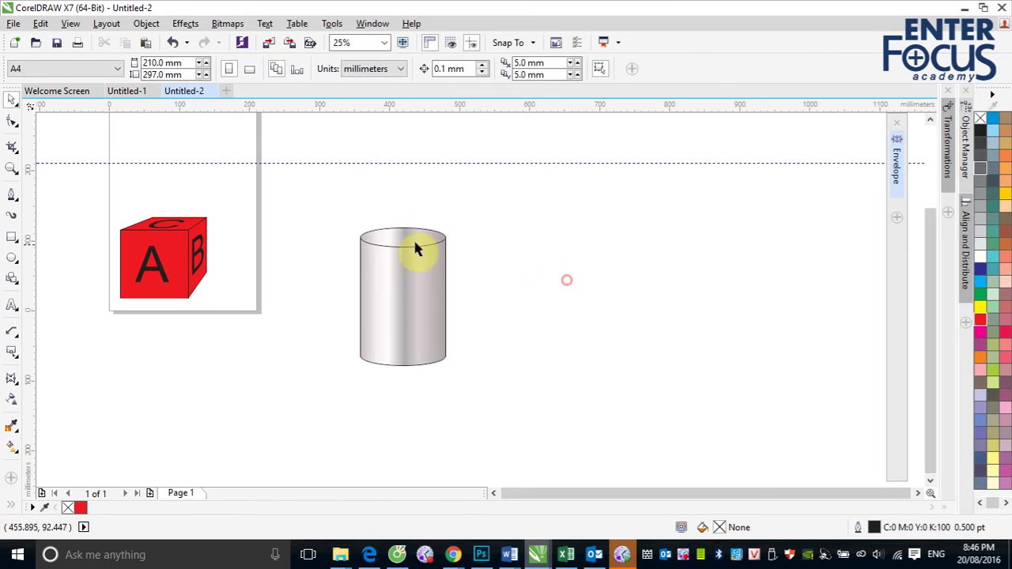
Change the top ellipse's fountain fill to the conical type.
left_click(413, 237)
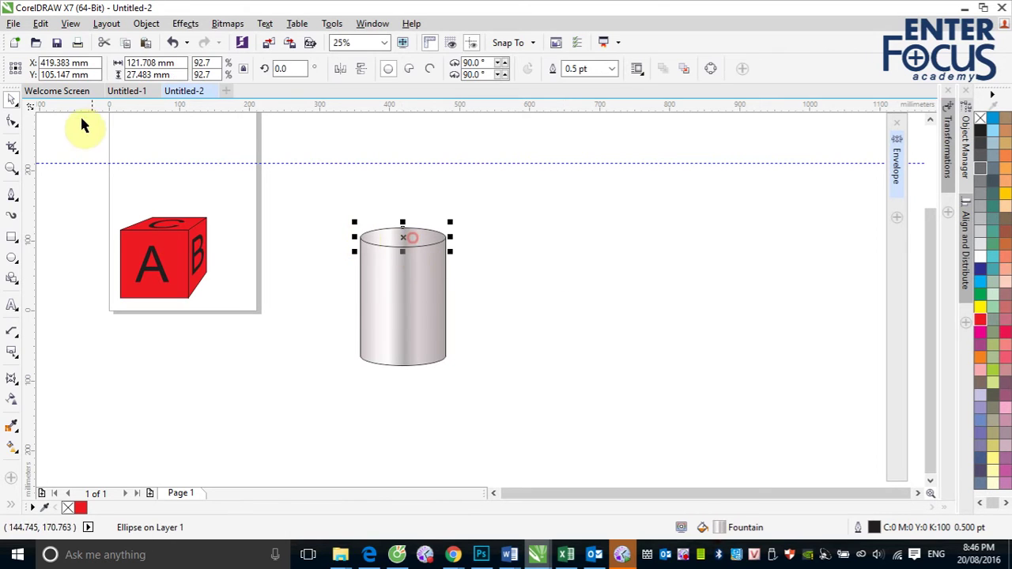
left_click(13, 448)
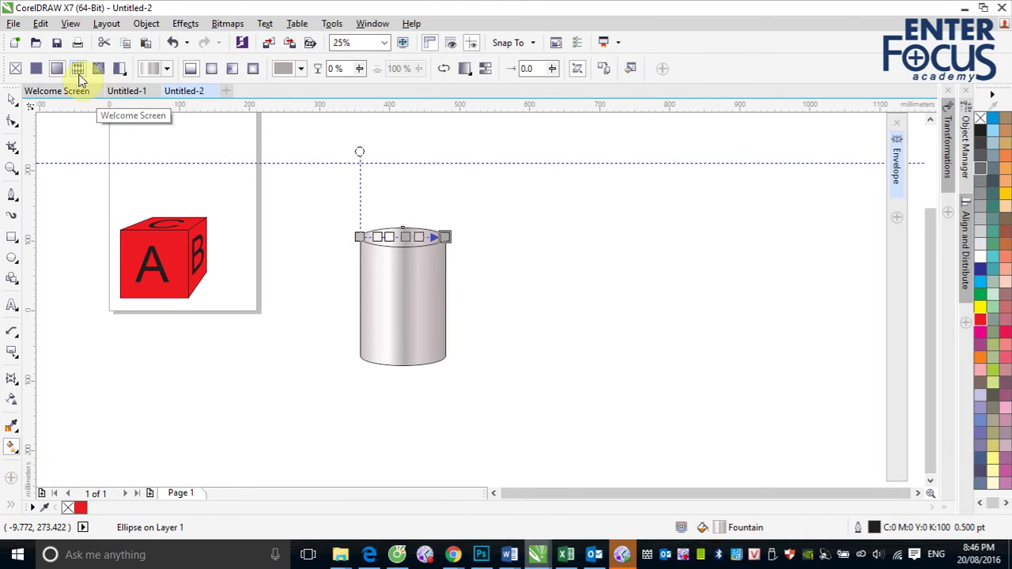
left_click(232, 69)
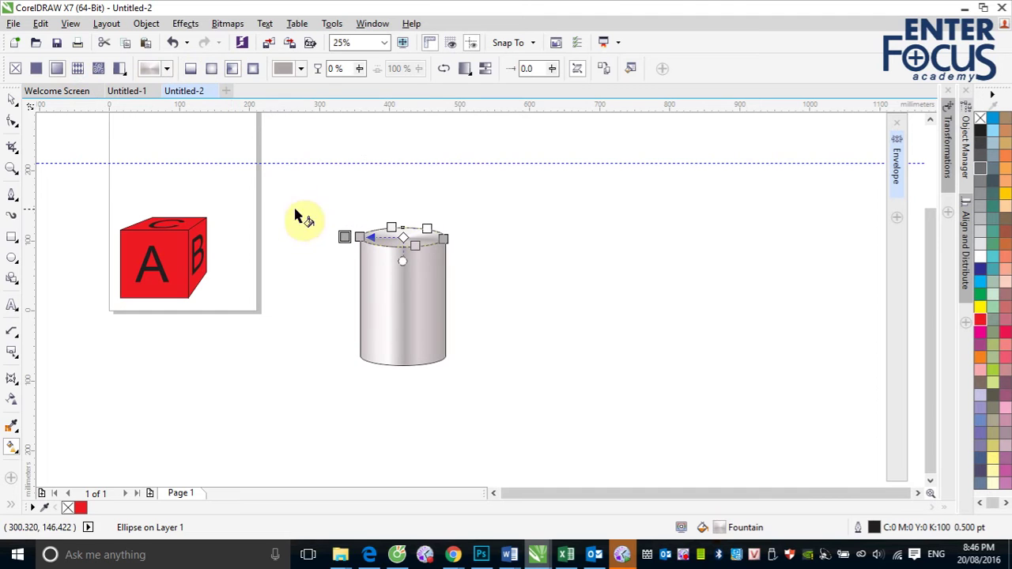
Remove the outlines from the cylinder body and its top ellipse.
left_click(9, 96)
left_click(496, 299)
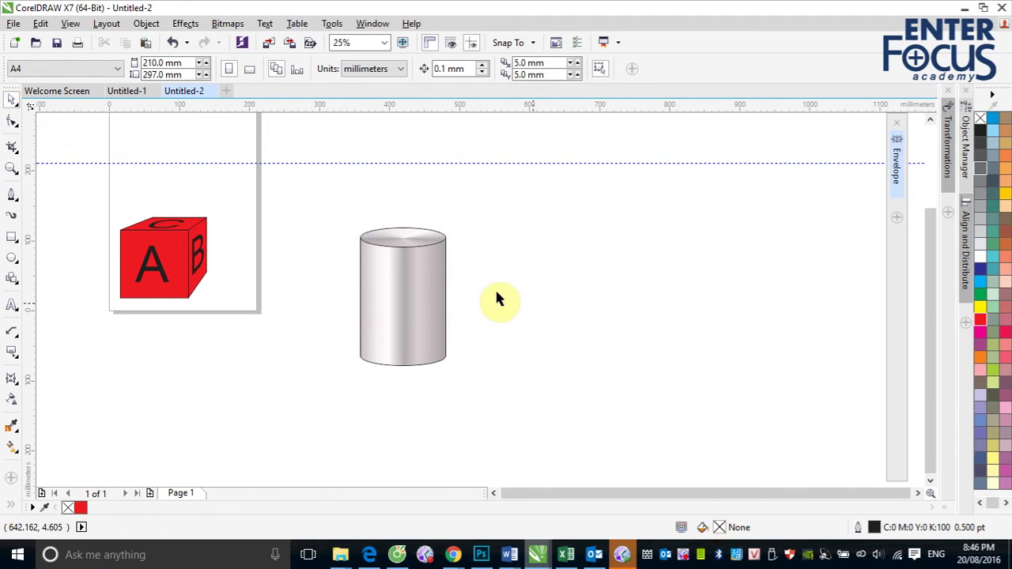
left_click_drag(459, 336, 466, 373)
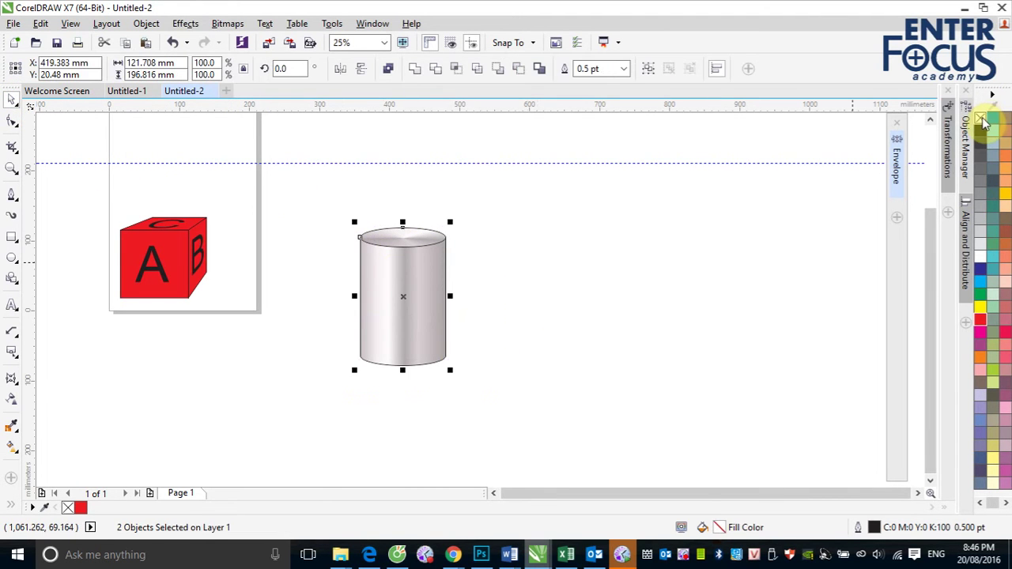
left_click(585, 319)
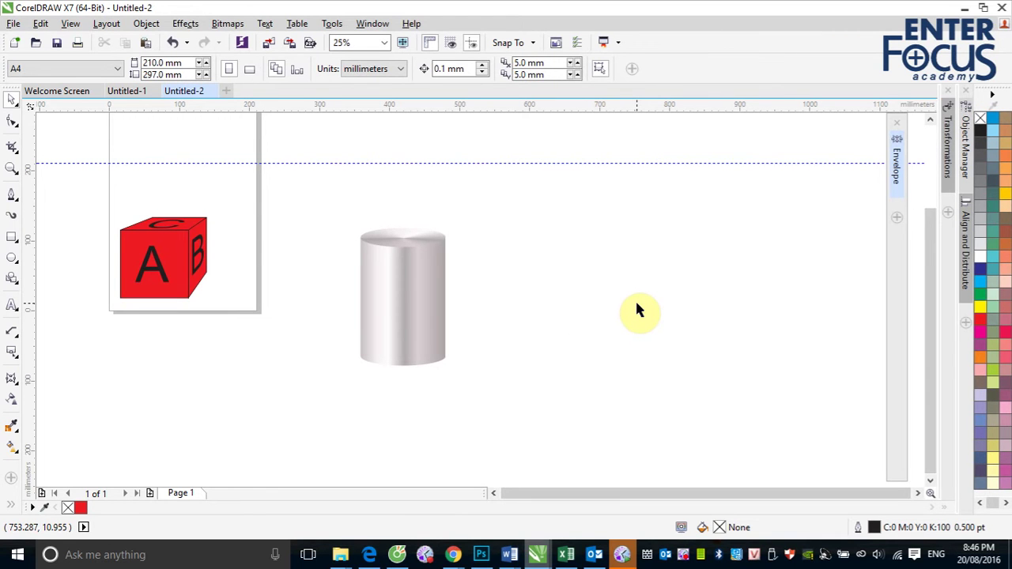
Draw a label rectangle about 165 mm wide and 111 mm high beside the cylinder.
key("z")
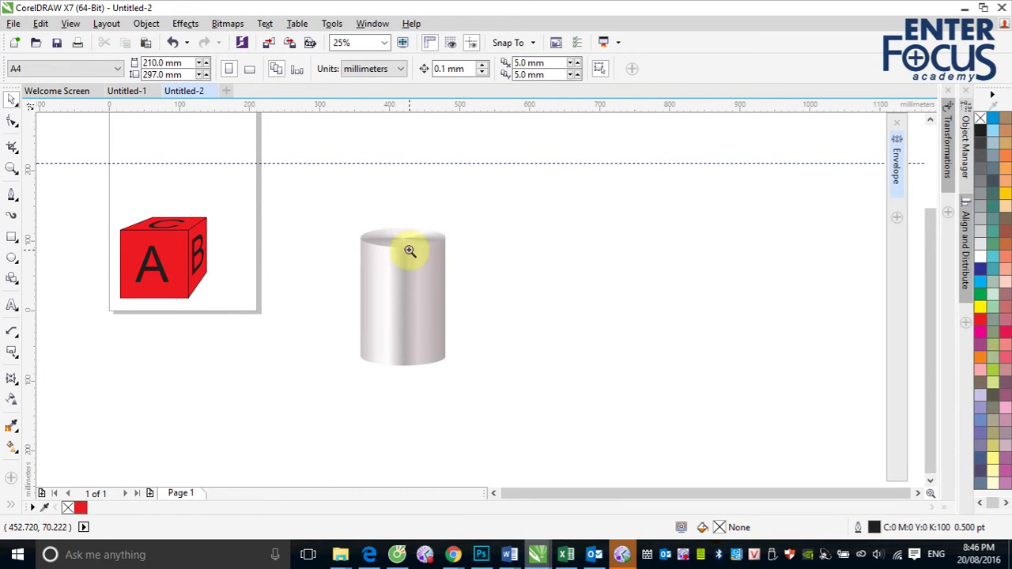
left_click_drag(336, 203, 496, 423)
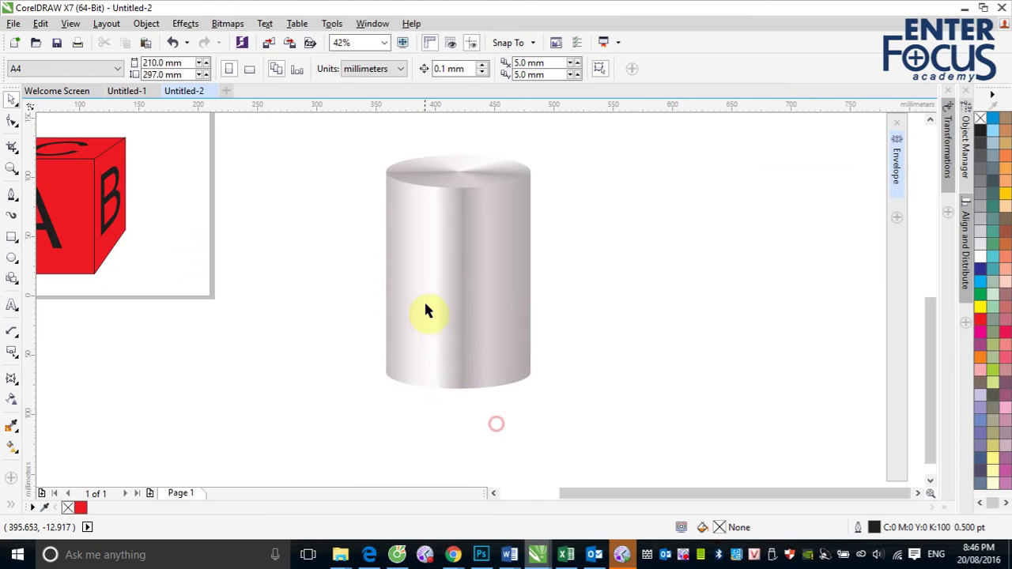
left_click(12, 237)
left_click_drag(581, 211, 778, 345)
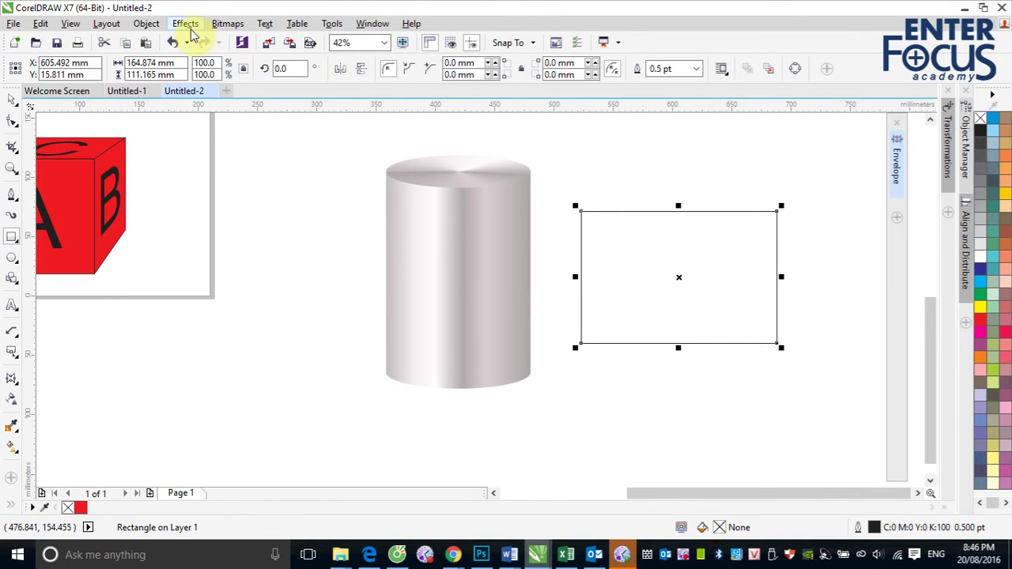
Open Insert Character and set its font to Webdings.
left_click(273, 24)
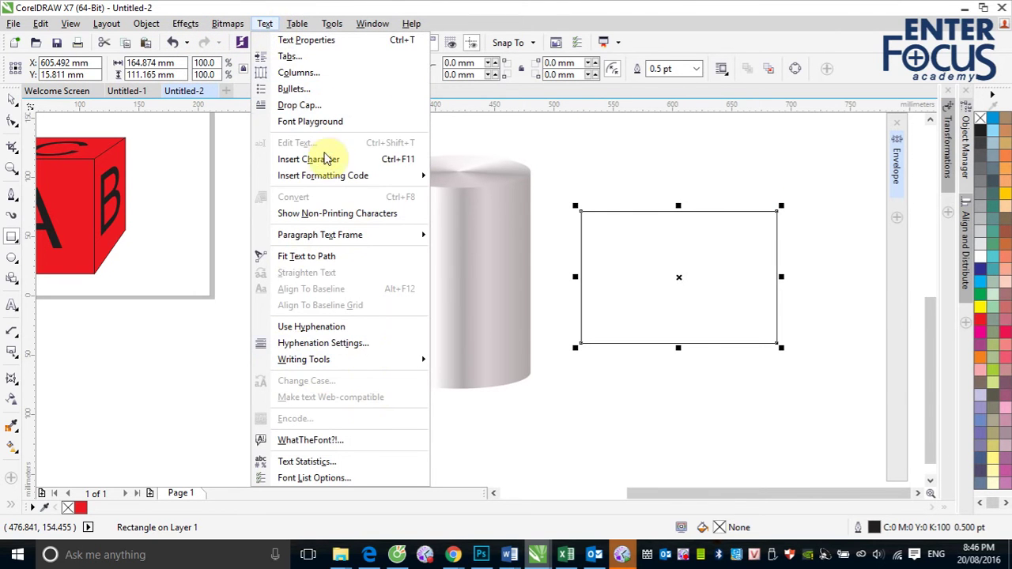
left_click(328, 160)
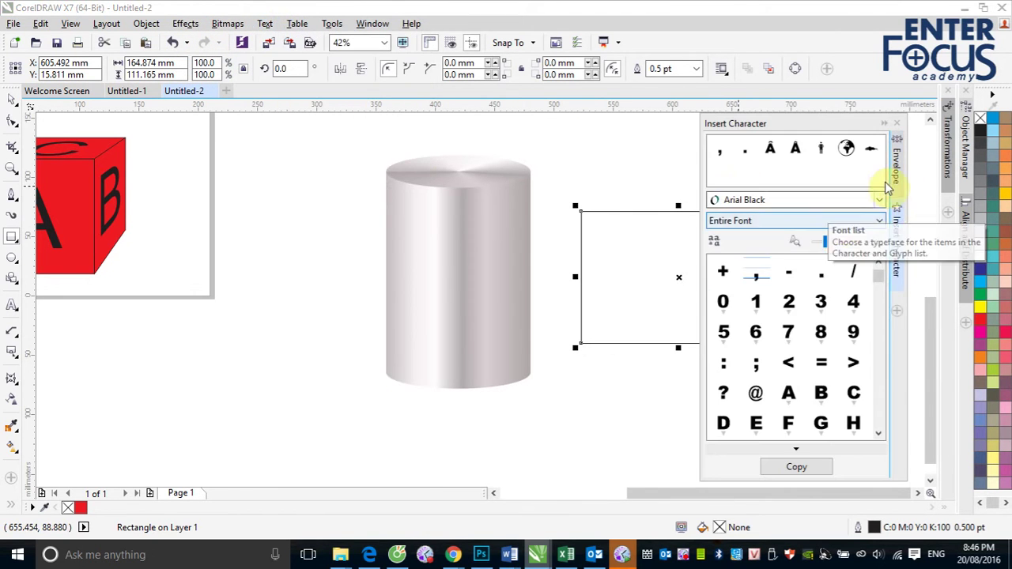
left_click(880, 200)
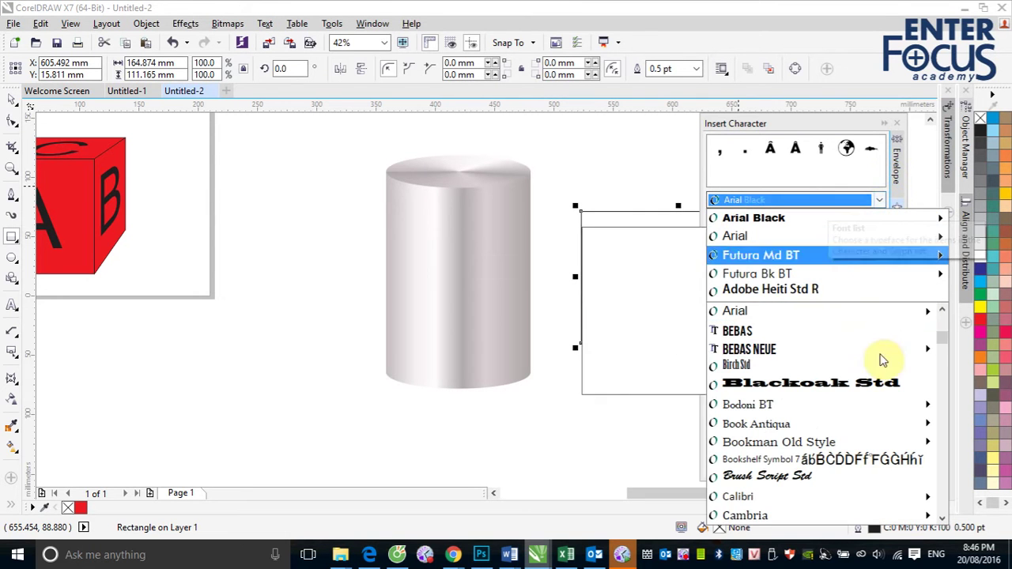
left_click_drag(940, 338, 942, 506)
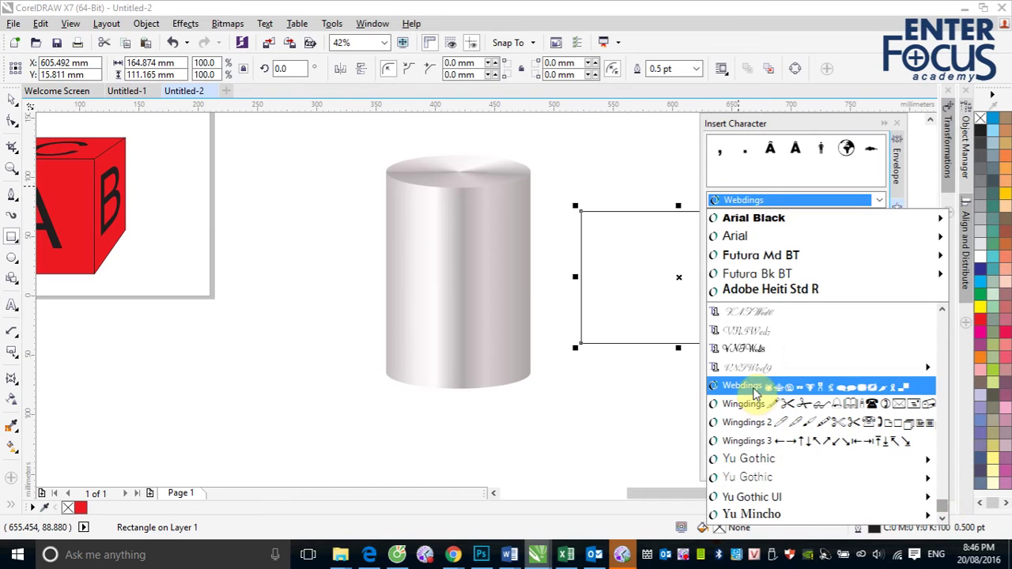
left_click(754, 388)
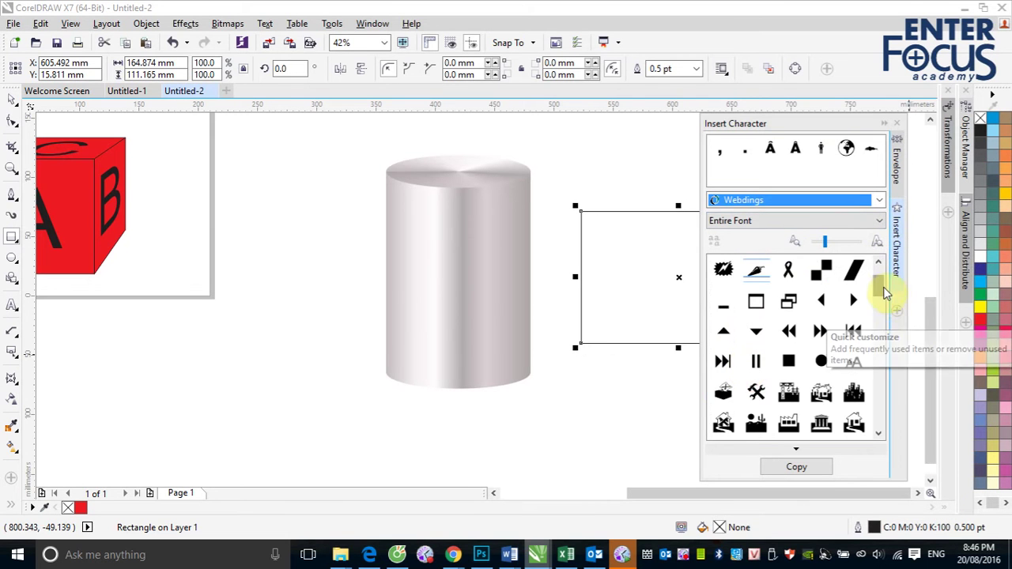
Insert the Webdings fish symbol and move it into the lower part of the label rectangle.
left_click_drag(879, 276, 884, 351)
left_click_drag(880, 357, 886, 390)
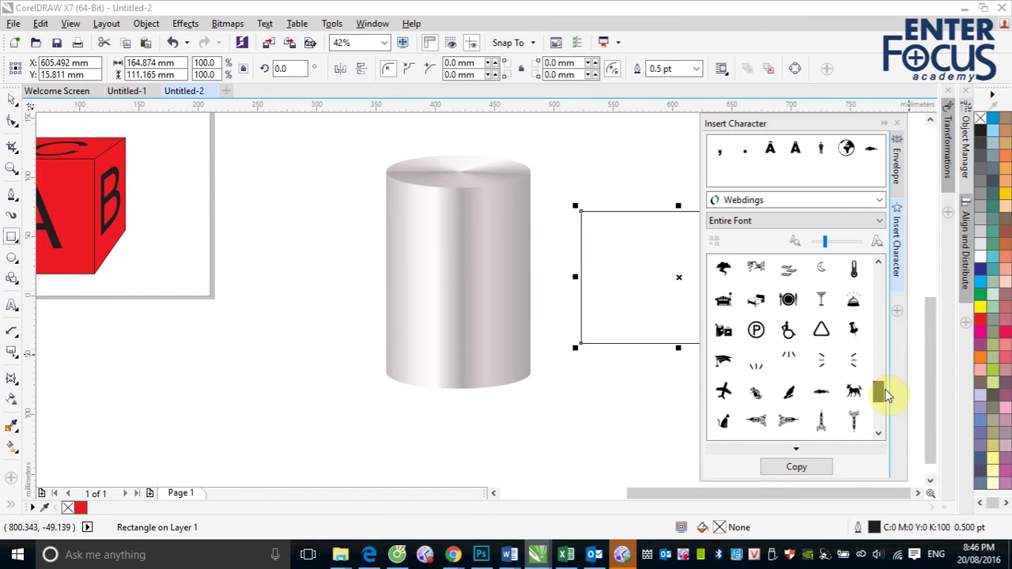
left_click(821, 394)
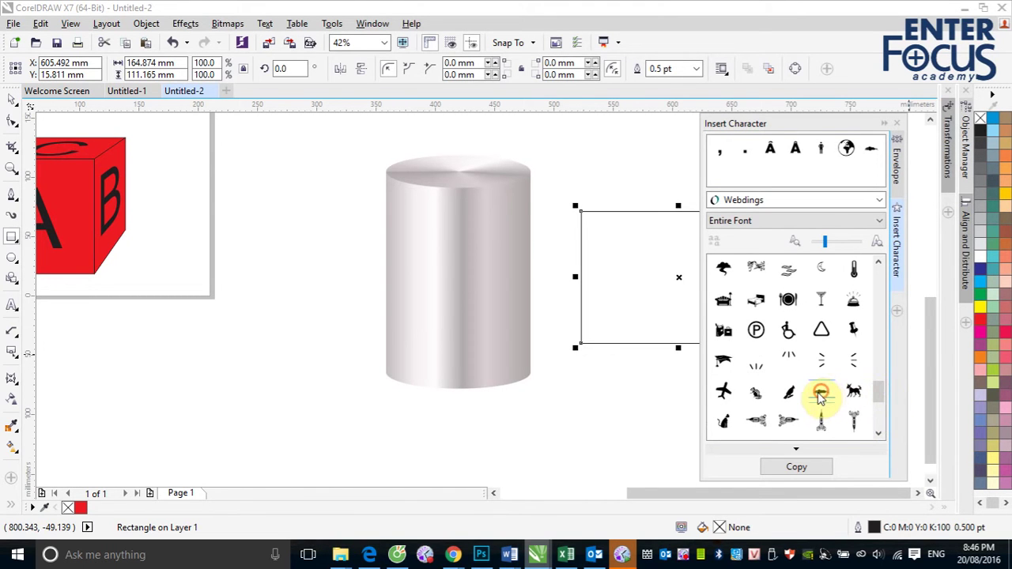
left_click_drag(822, 395, 552, 238)
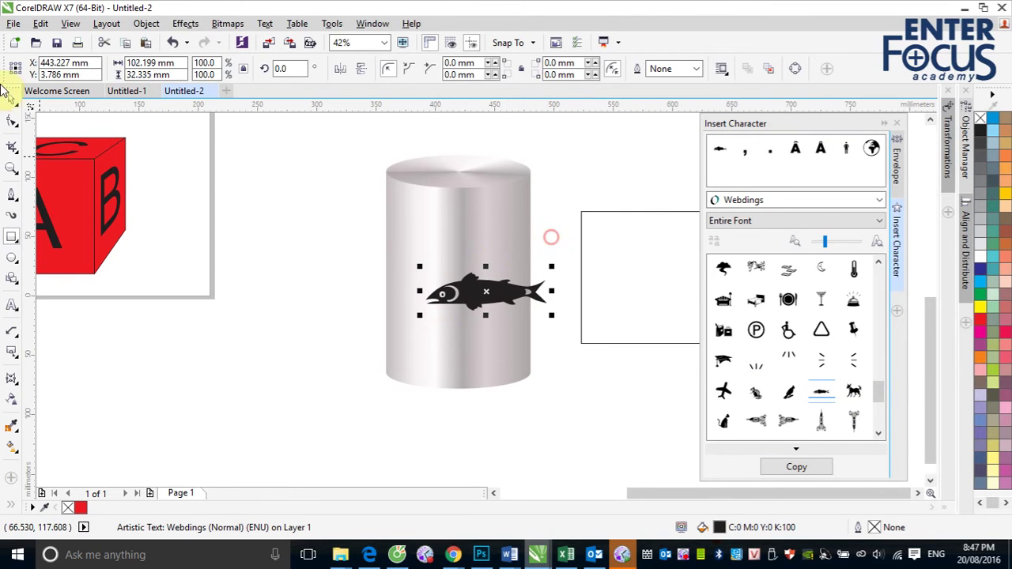
left_click(12, 98)
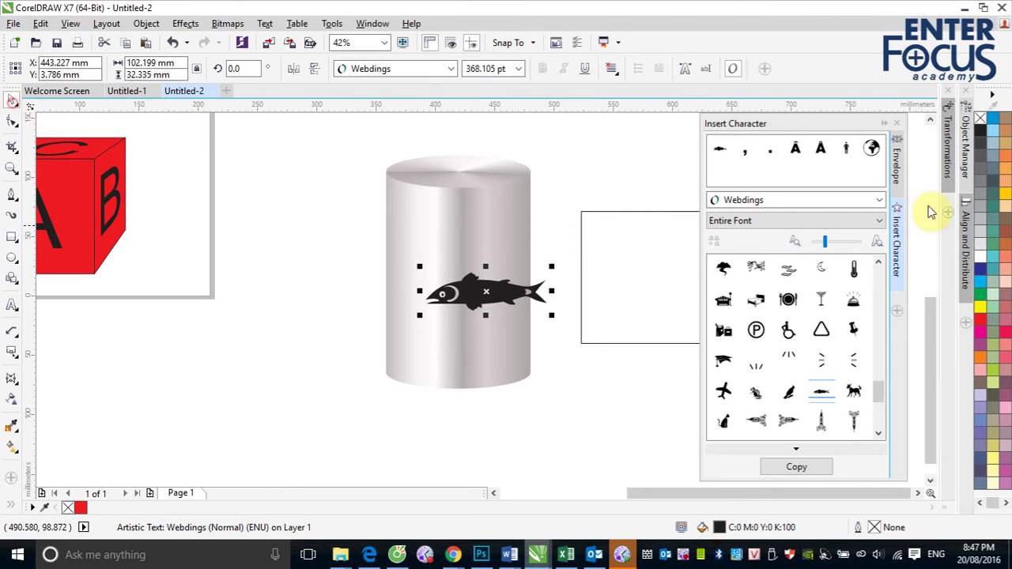
left_click(895, 123)
left_click_drag(474, 298, 671, 301)
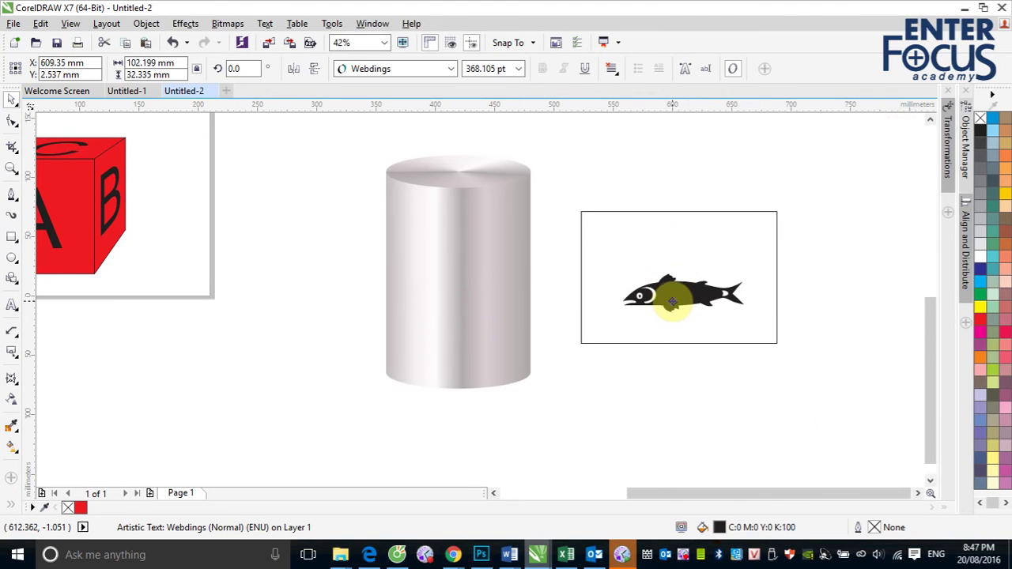
left_click(12, 306)
left_click(628, 255)
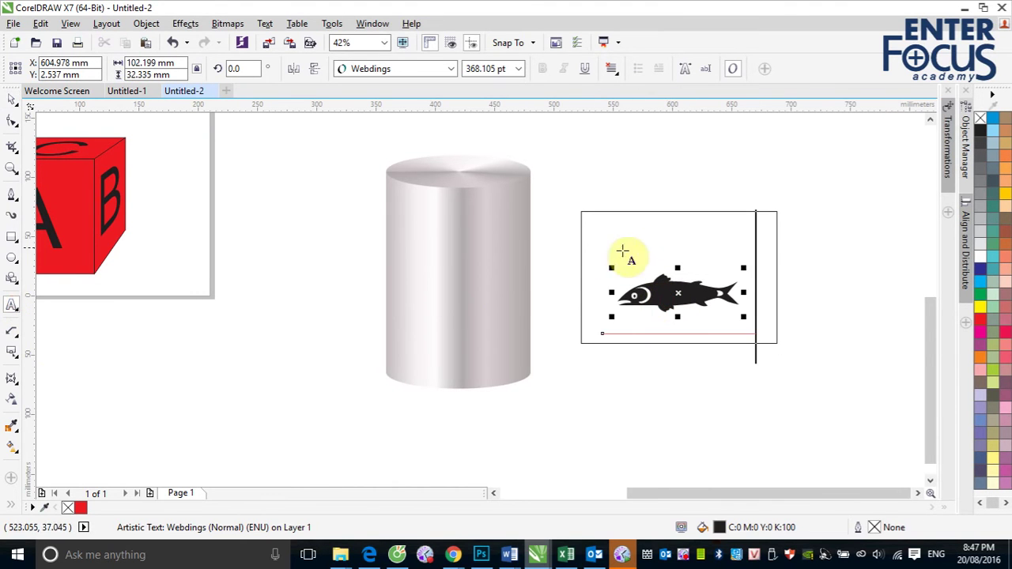
left_click(12, 99)
left_click(606, 391)
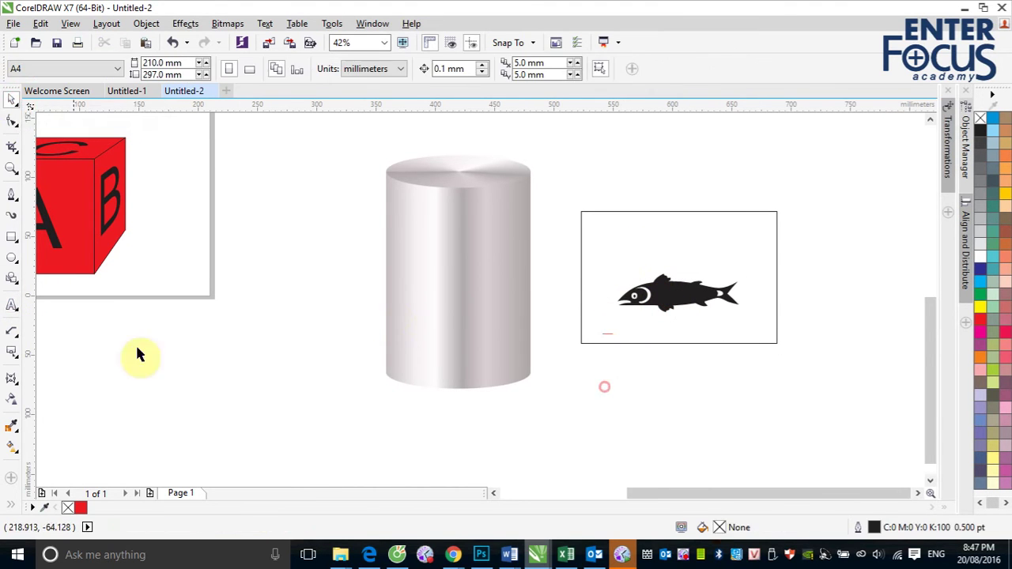
Add the text "CÁ TRÍCH", enlarge it to about 94 mm wide and place it beneath the fish in the label.
left_click(12, 306)
left_click(644, 417)
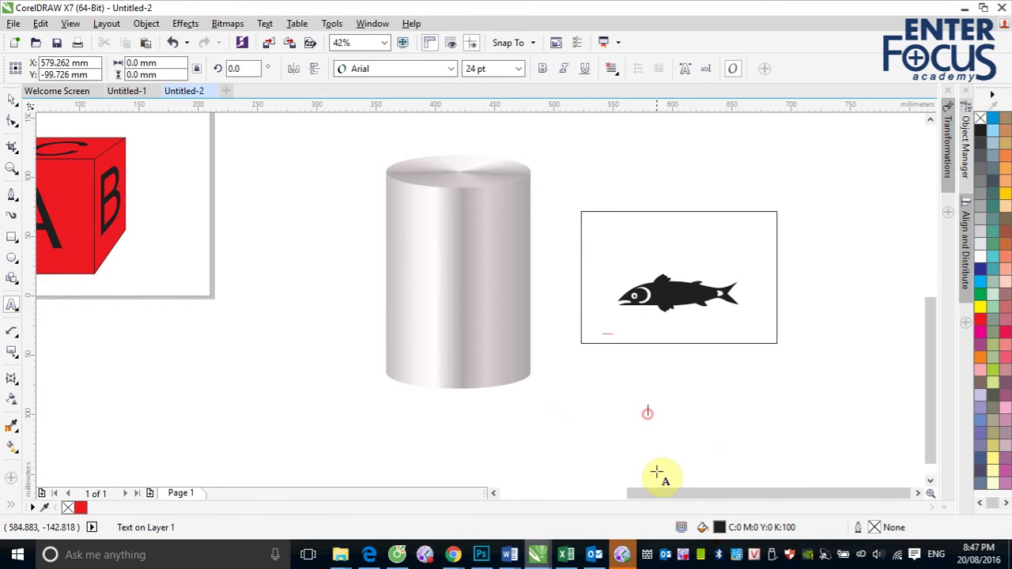
type("CA")
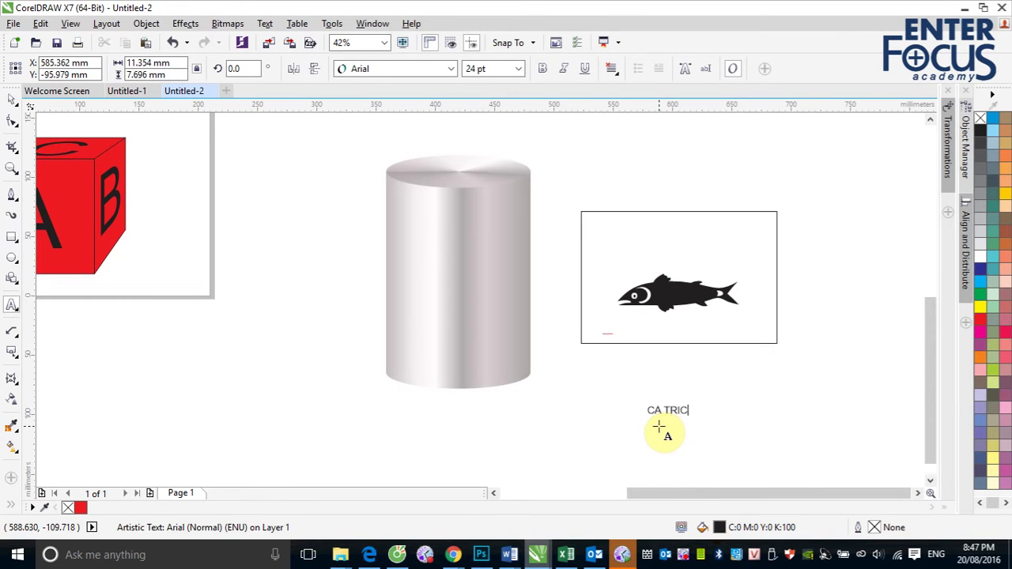
type("TRICH")
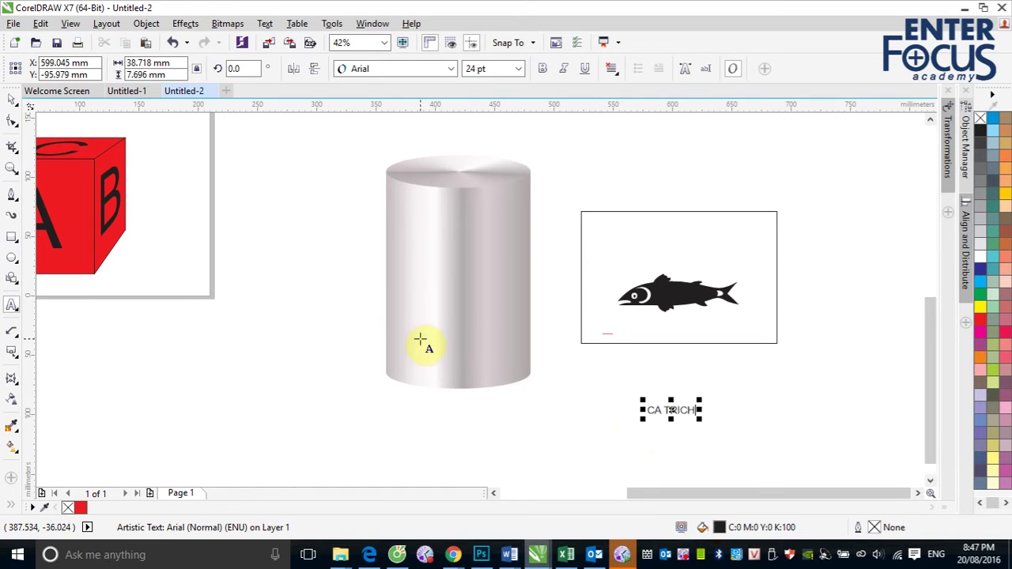
left_click(10, 96)
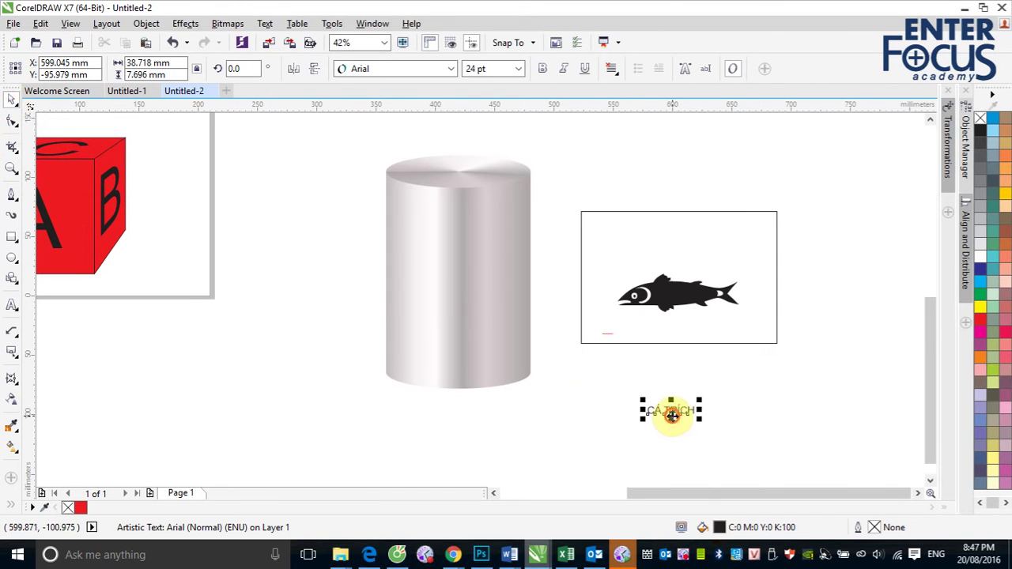
left_click_drag(671, 414, 745, 311)
left_click_drag(684, 338, 696, 329)
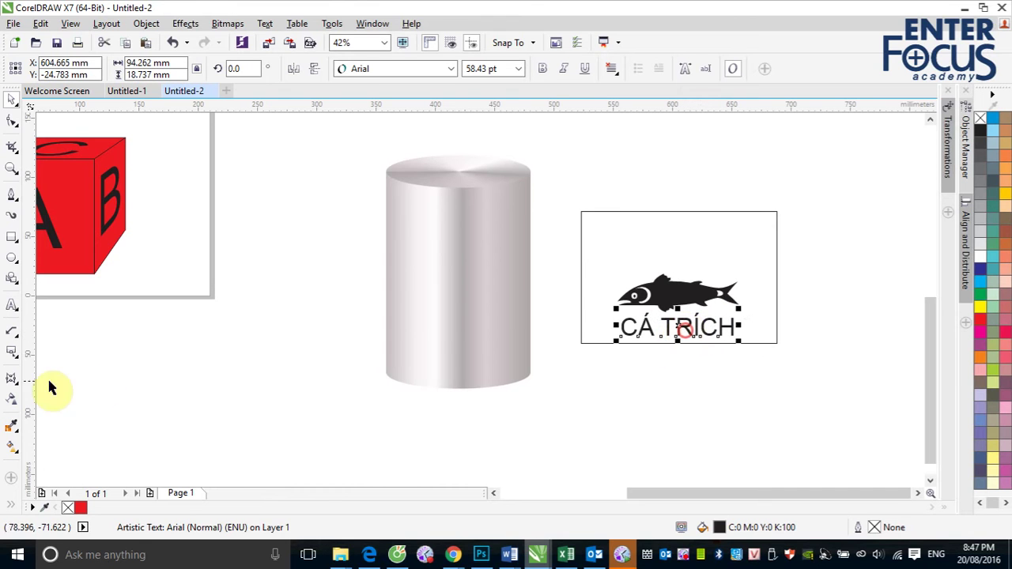
Add the 24 pt Arial text "NhÀ MÁY ĐÔỒ HỘP HẠ LONG" along the top of the label rectangle.
left_click(19, 316)
left_click(601, 233)
type("NHA MAY ĐOÔ HOP HA LONG")
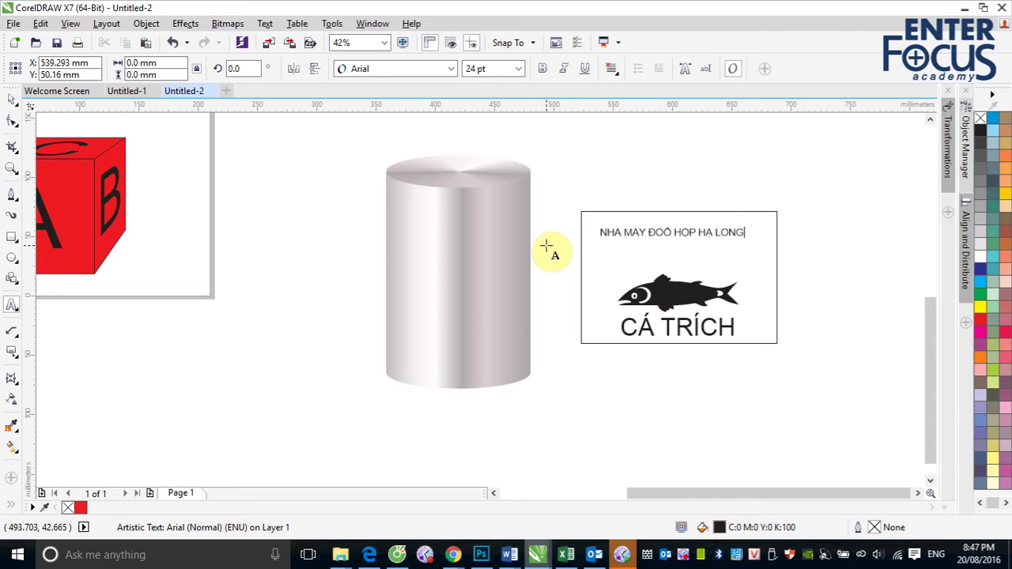
left_click(12, 98)
left_click(841, 199)
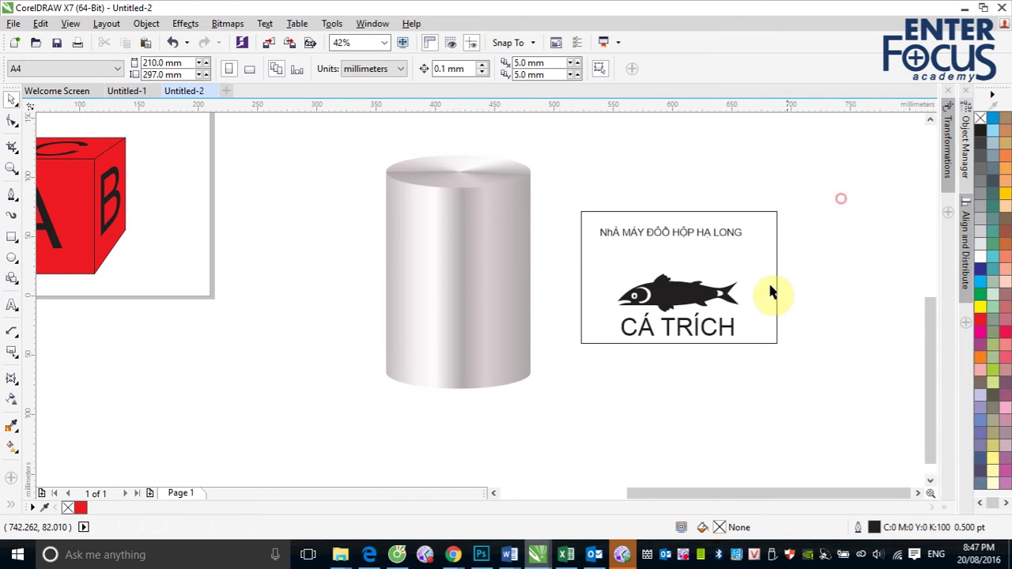
Move the fish slightly up and group the label rectangle, fish symbol and both texts.
left_click_drag(699, 295, 703, 289)
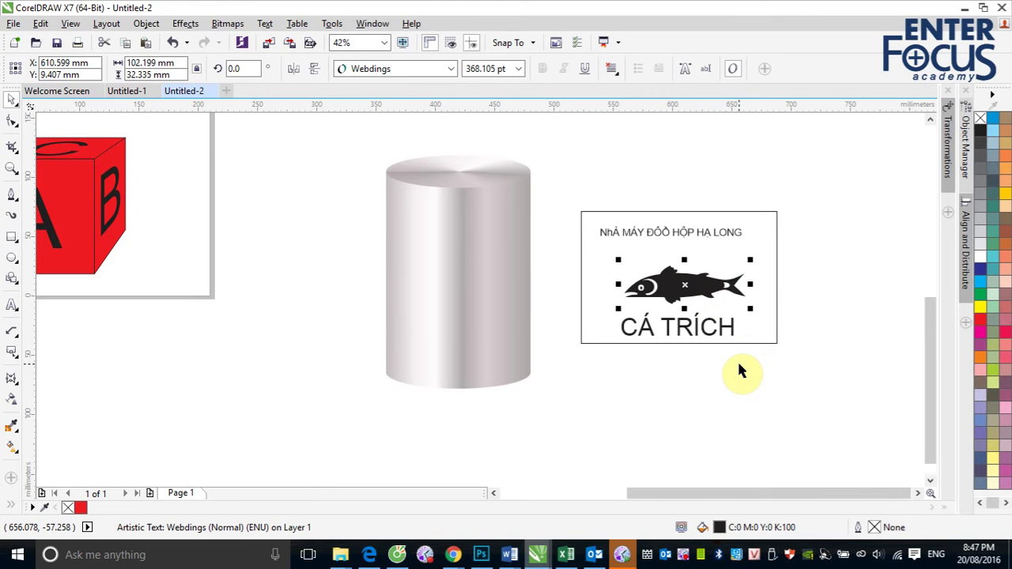
left_click_drag(555, 197, 804, 356)
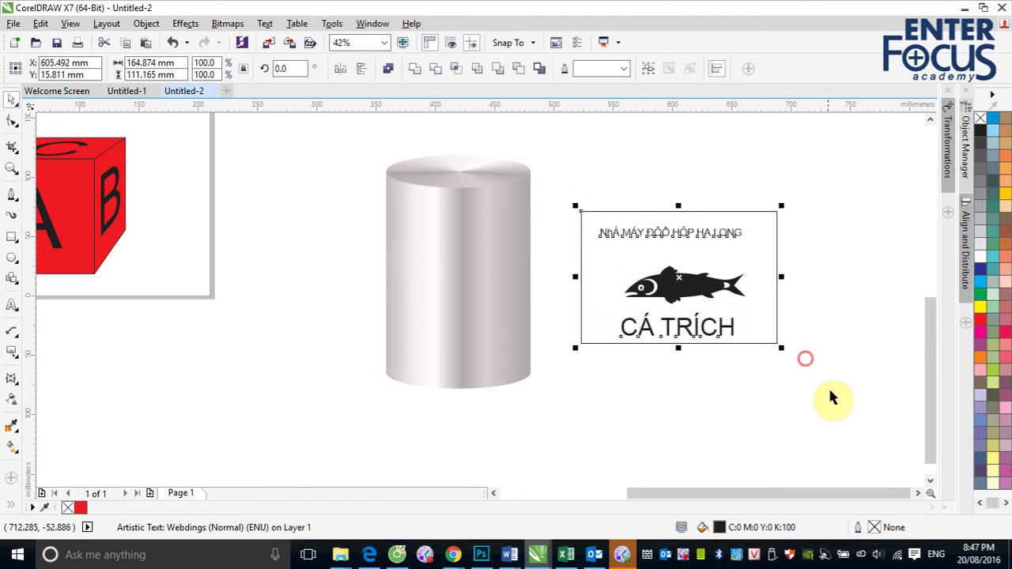
key("ctrl+g")
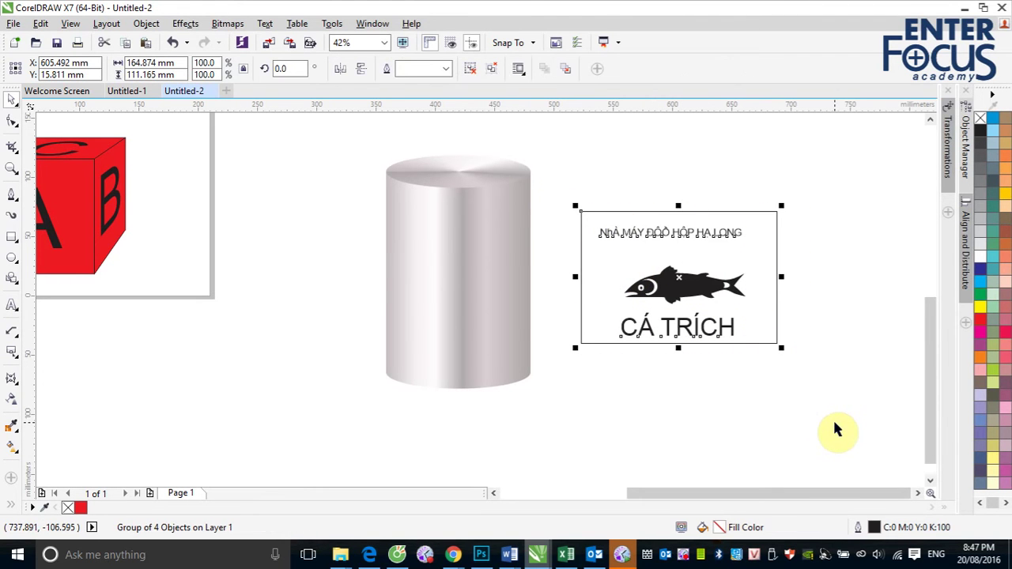
left_click(865, 290)
Fill the label rectangle inside the group with cyan (C100 M0 Y0 K0).
left_click(778, 264, "ctrl")
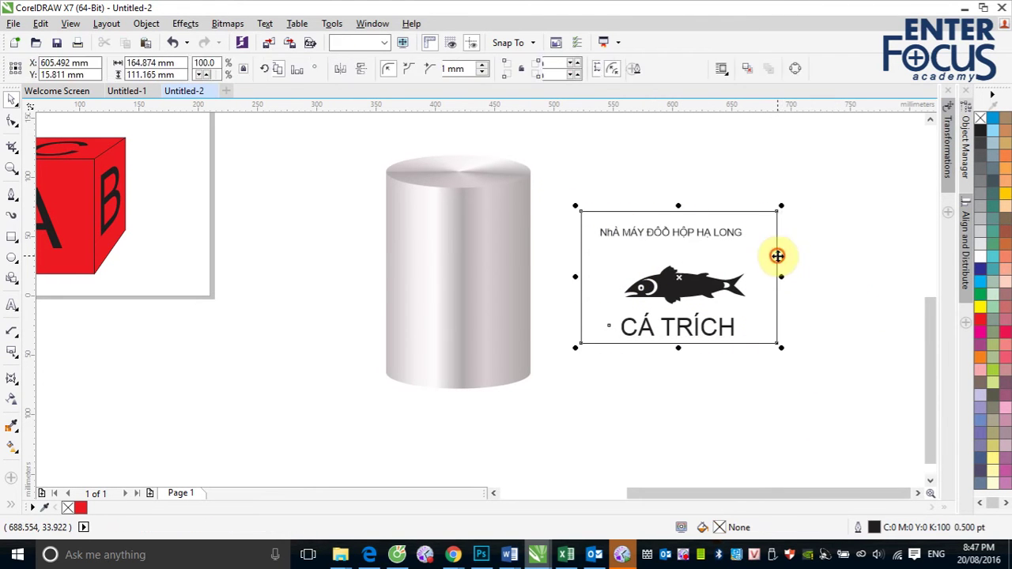
left_click(981, 284)
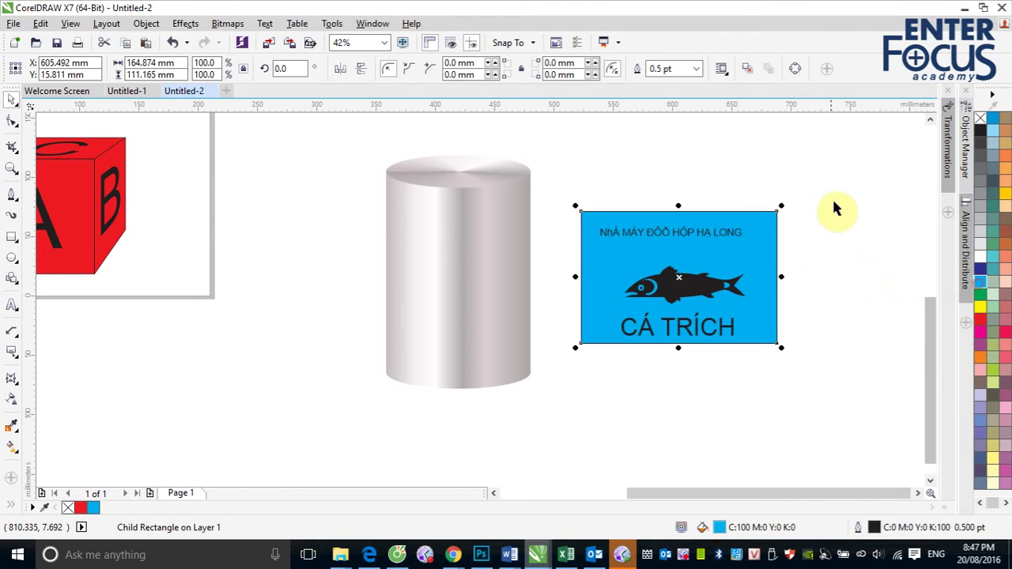
left_click(833, 193)
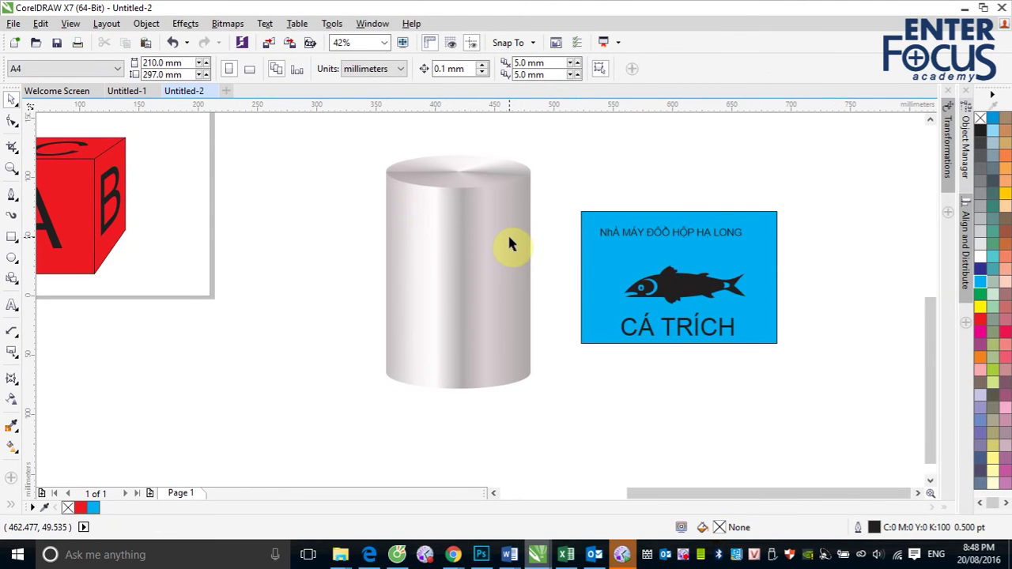
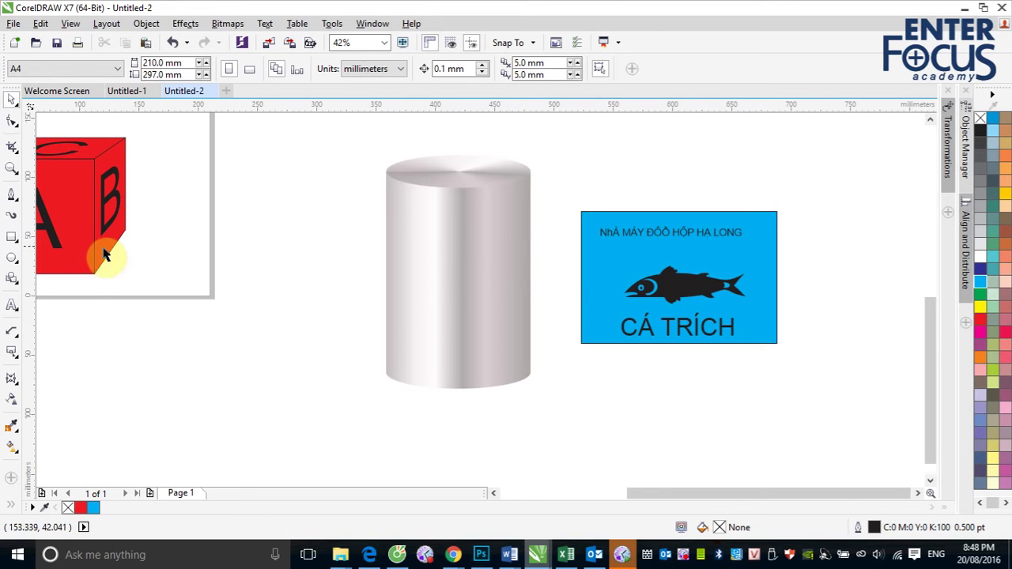
left_click(12, 258)
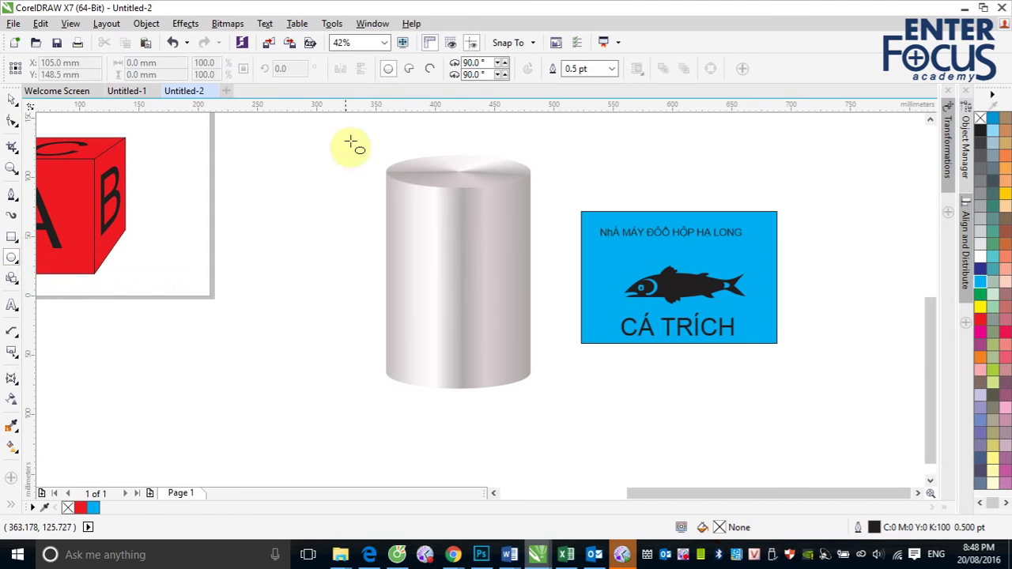
left_click(12, 99)
left_click(462, 170)
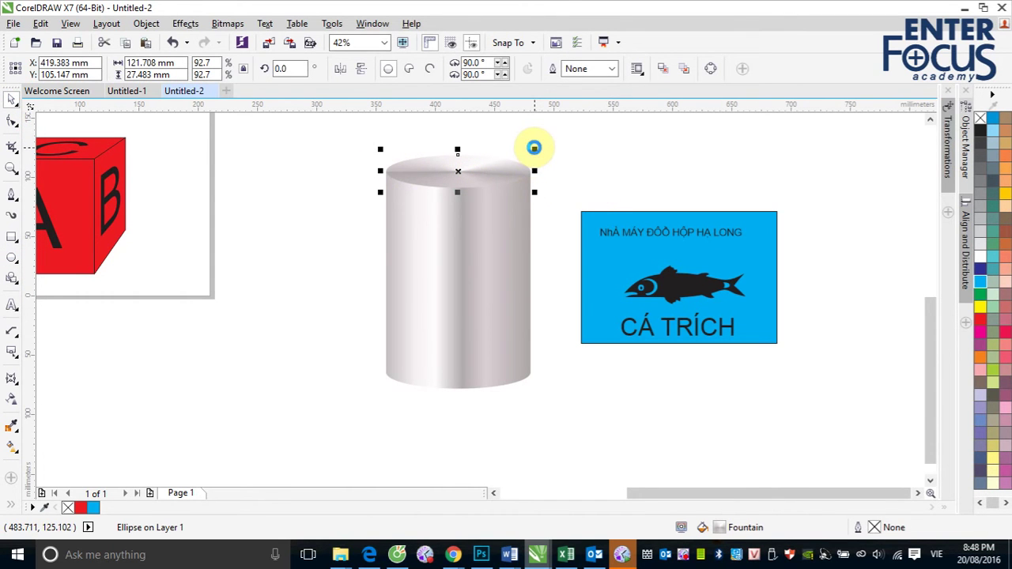
key("ctrl+f")
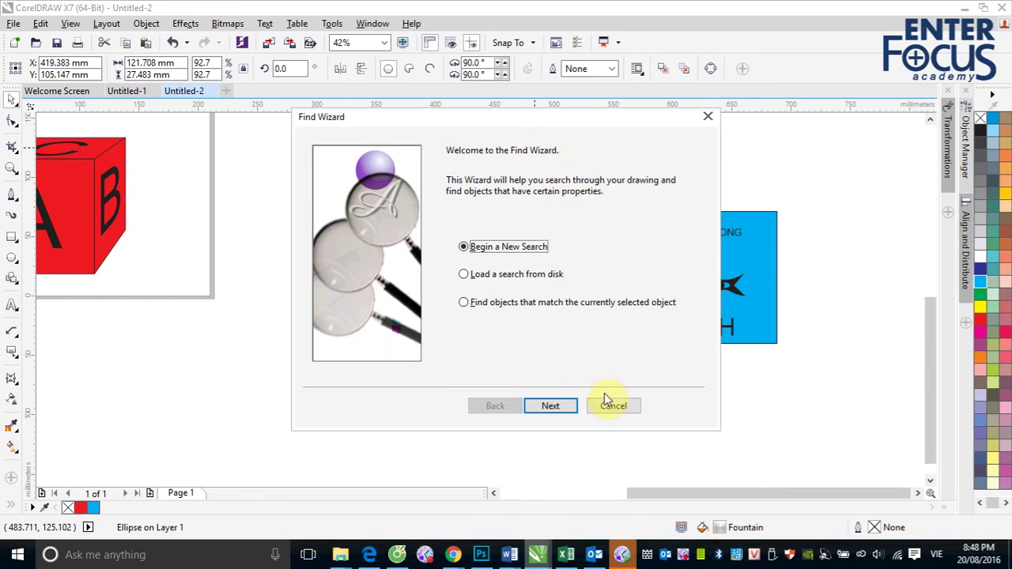
left_click(609, 404)
left_click(478, 263)
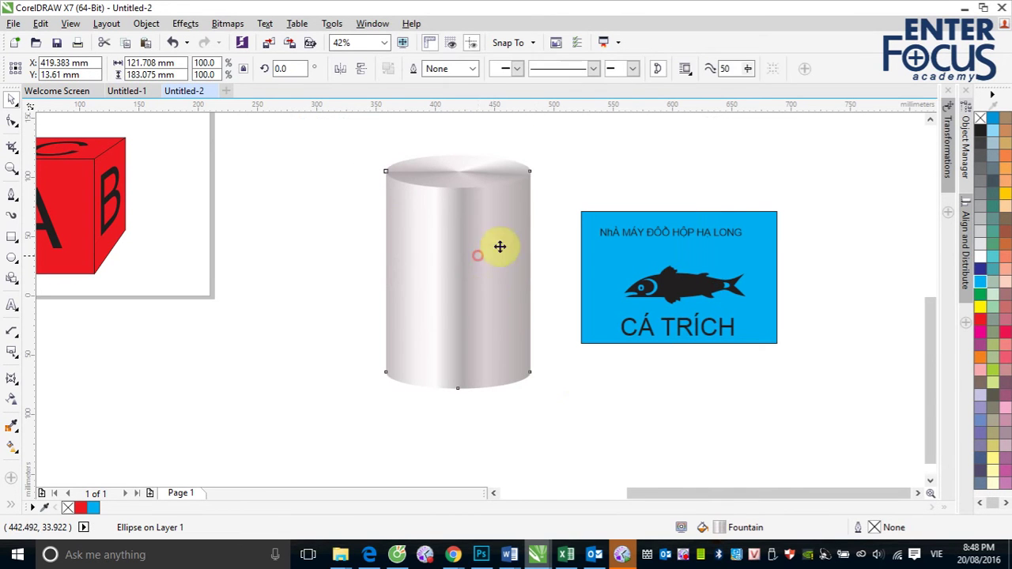
left_click(606, 162)
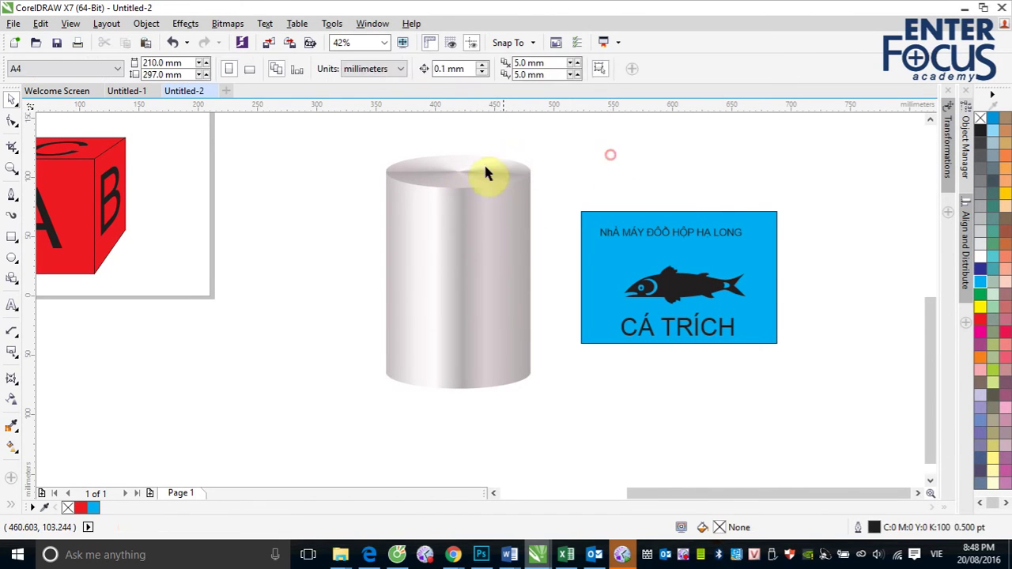
Make a copy of the can's top ellipse enlarged to about 240 × 42 mm and convert it to an arc with a black outline.
left_click(485, 170)
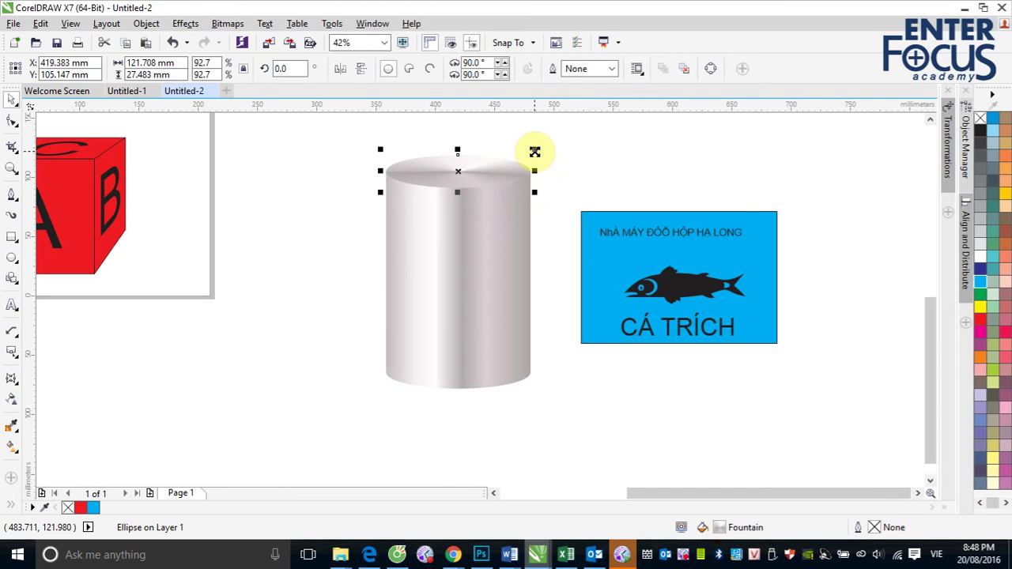
left_click_drag(536, 150, 605, 142)
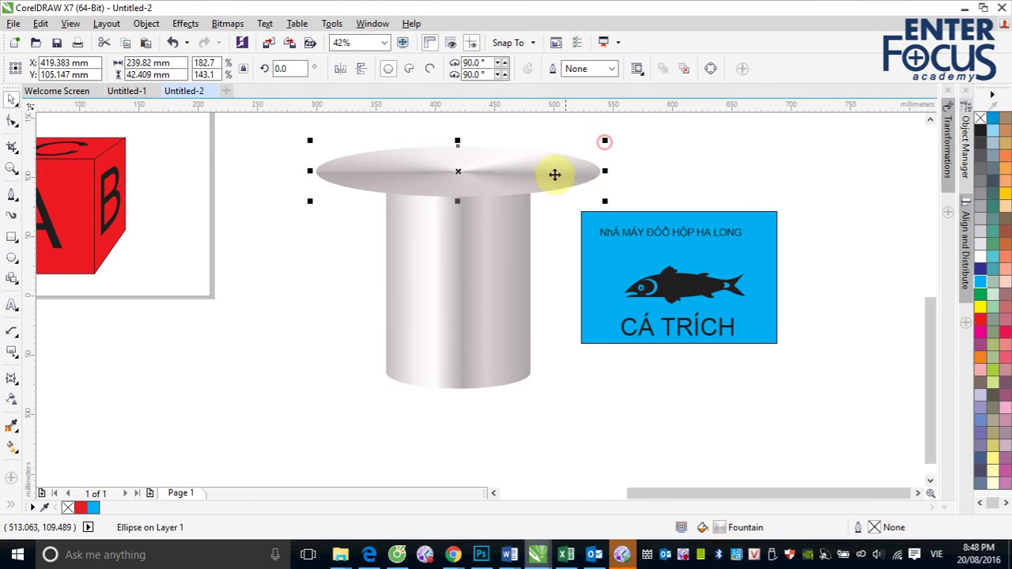
left_click(432, 71)
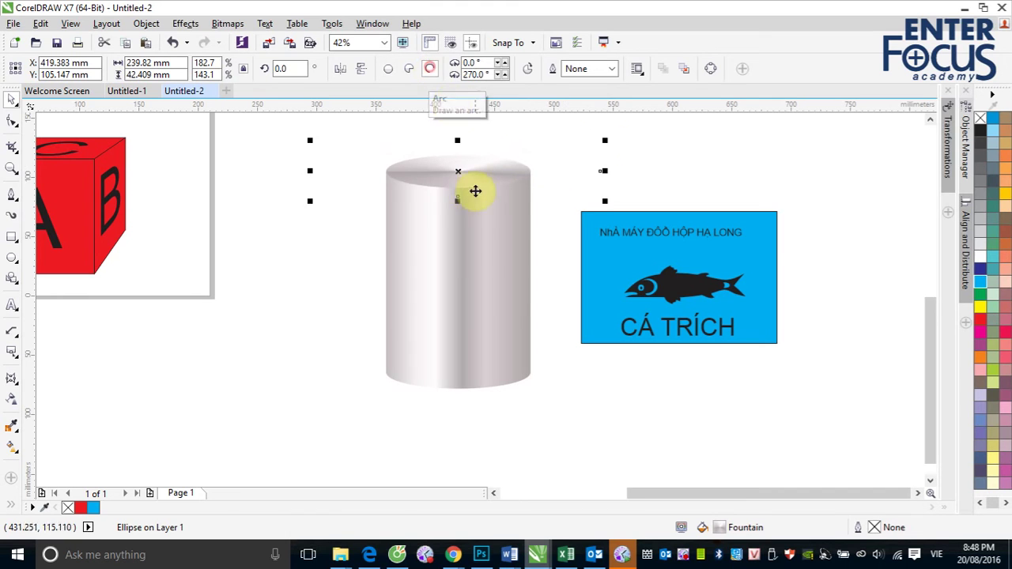
right_click(981, 131)
left_click(677, 161)
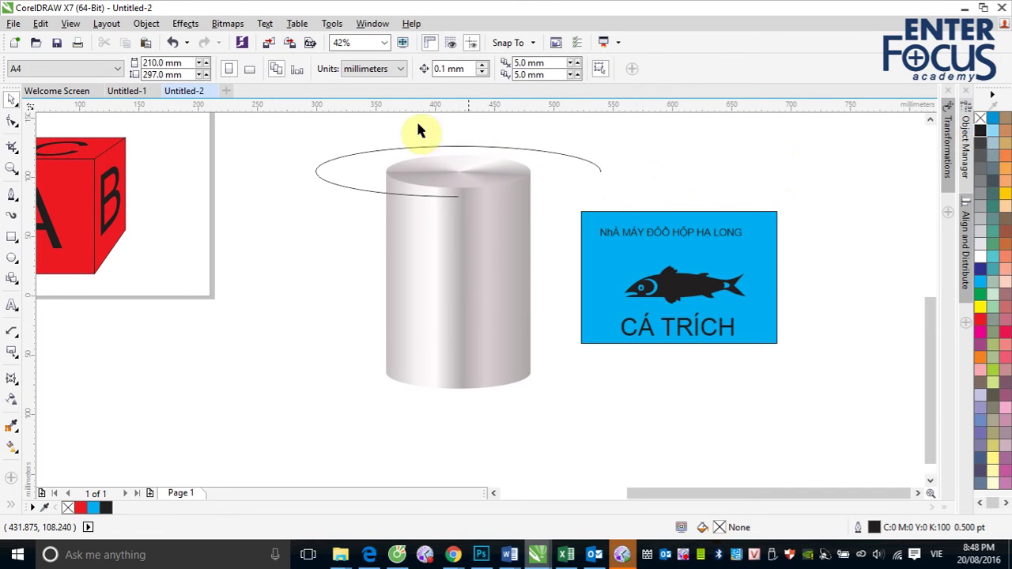
Resize the arc around the can's top to about 166 mm wide and 59 mm high.
left_click(11, 121)
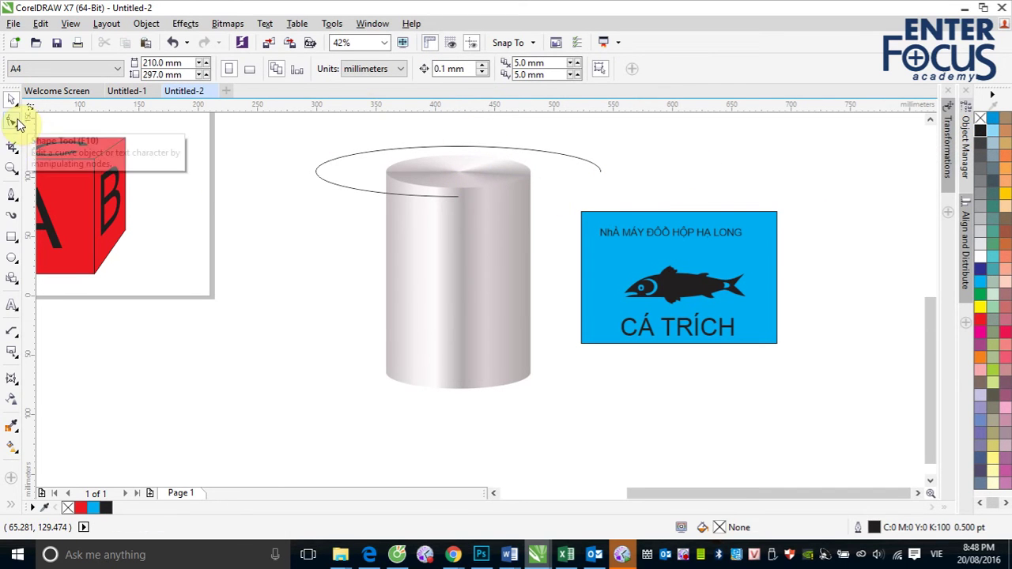
left_click(452, 192)
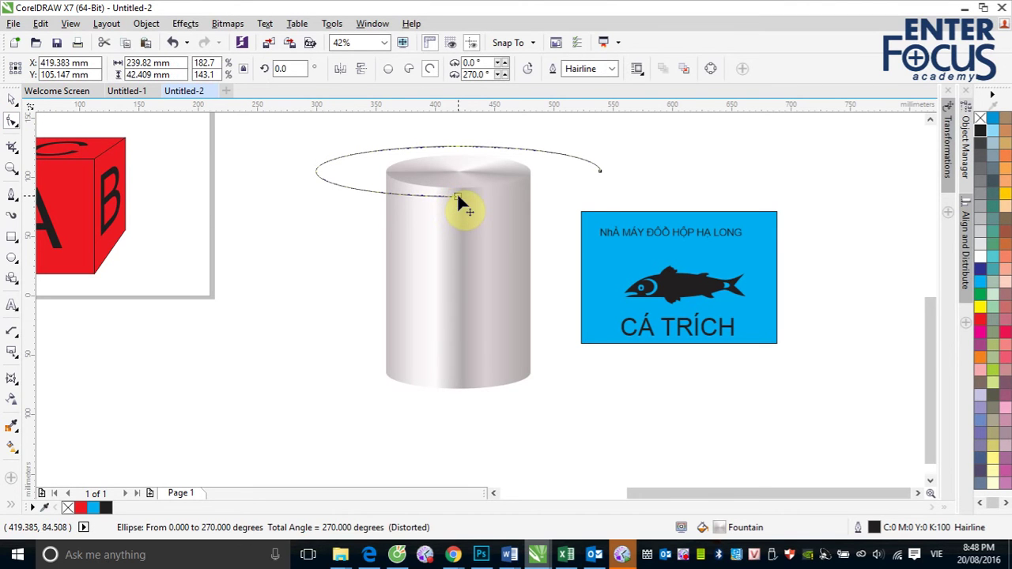
left_click(12, 99)
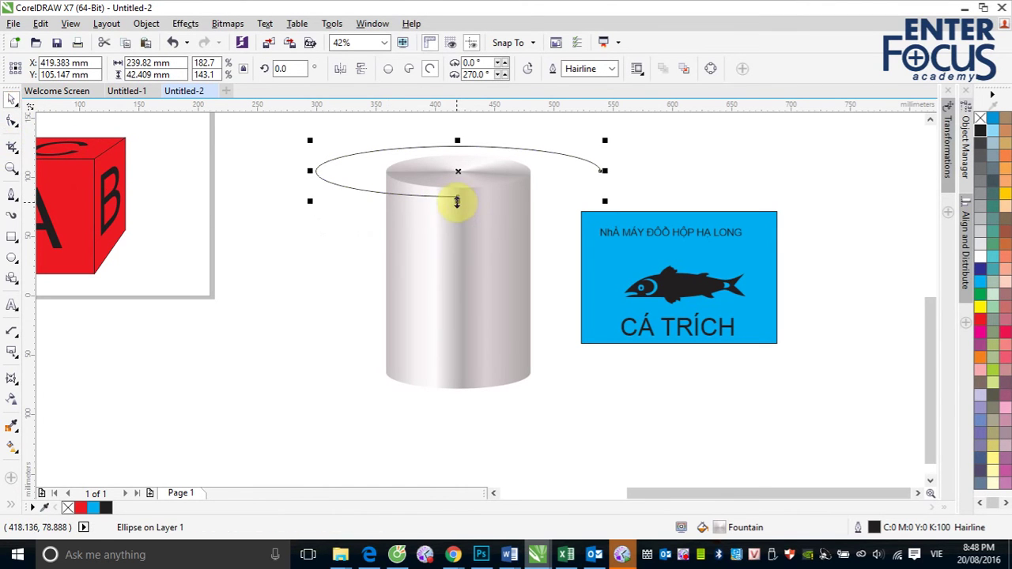
left_click_drag(457, 201, 459, 218)
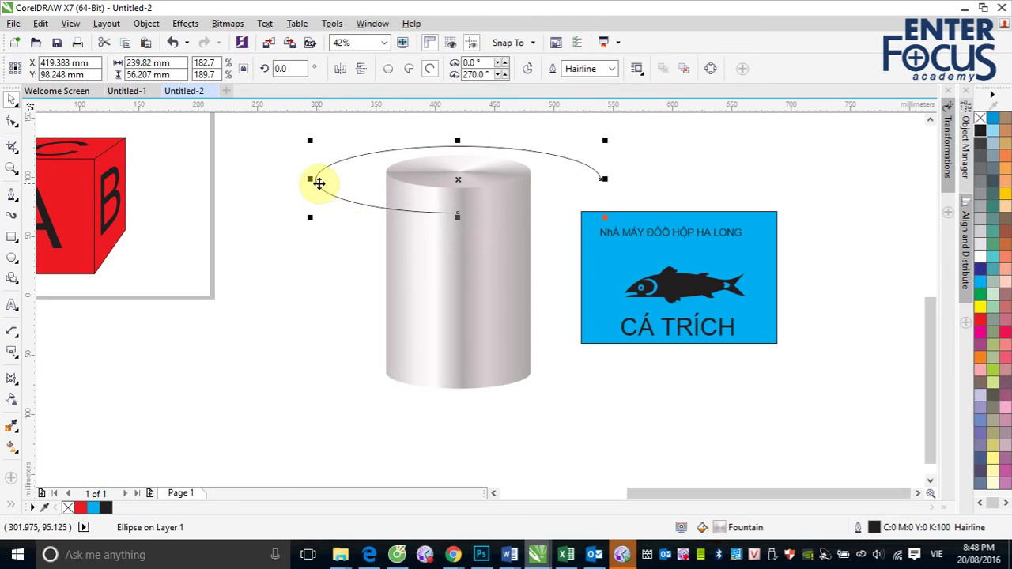
left_click_drag(310, 179, 356, 179)
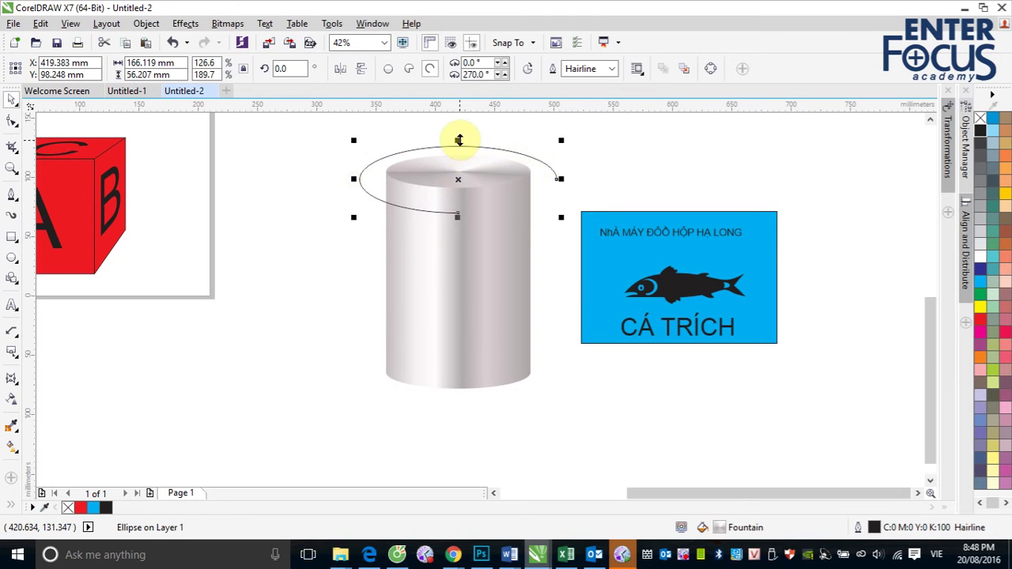
left_click_drag(459, 137, 459, 132)
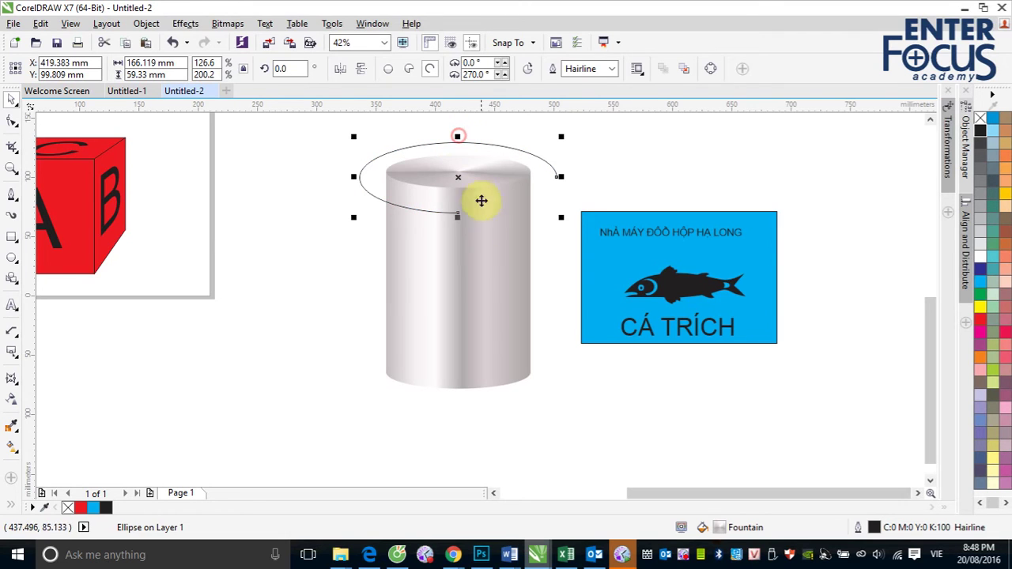
Reverse the arc's direction and extend its open end to about 164° so it sweeps across the front of the can.
left_click(527, 69)
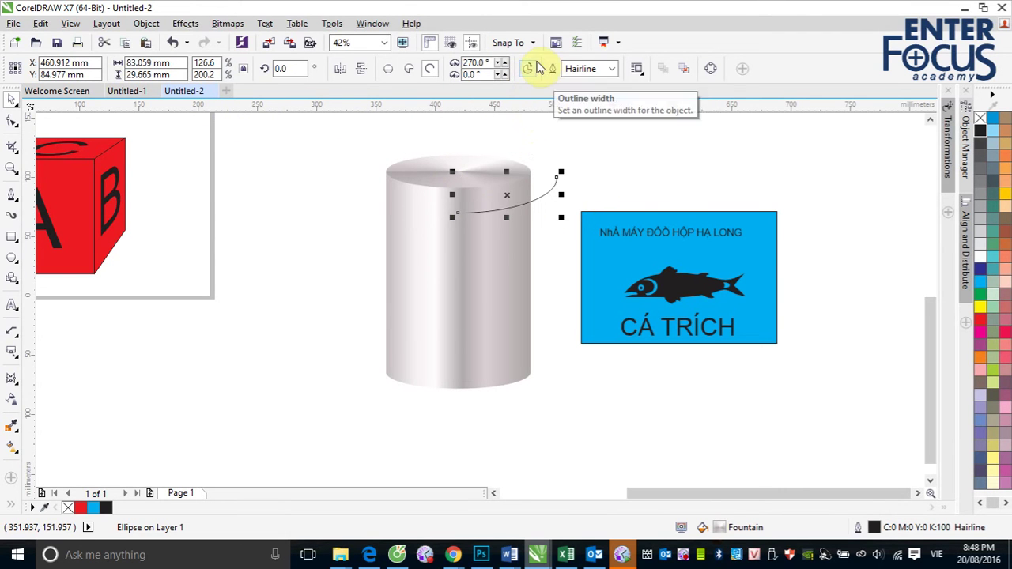
left_click(12, 118)
left_click_drag(456, 214, 361, 167)
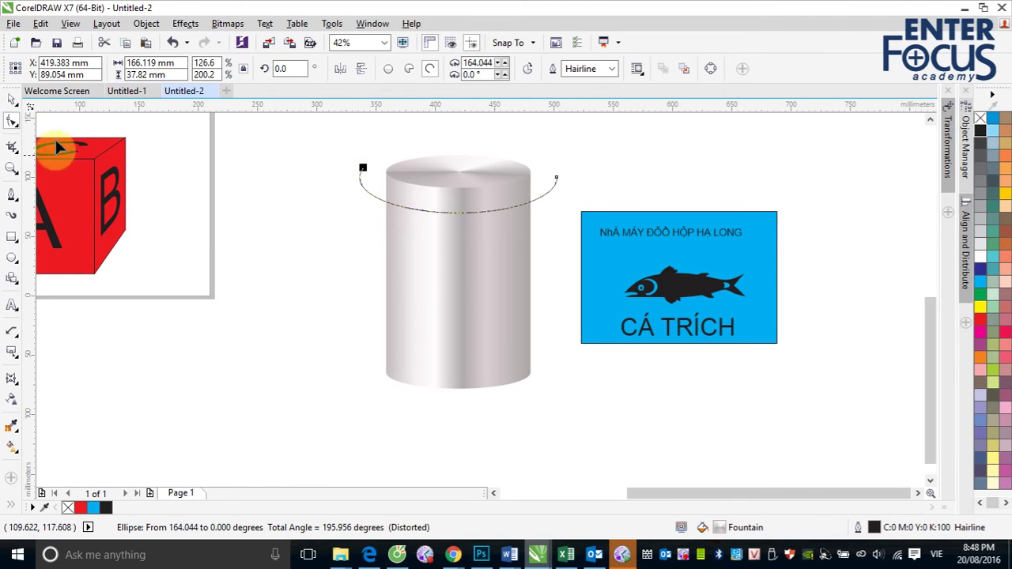
left_click(11, 99)
left_click(292, 192)
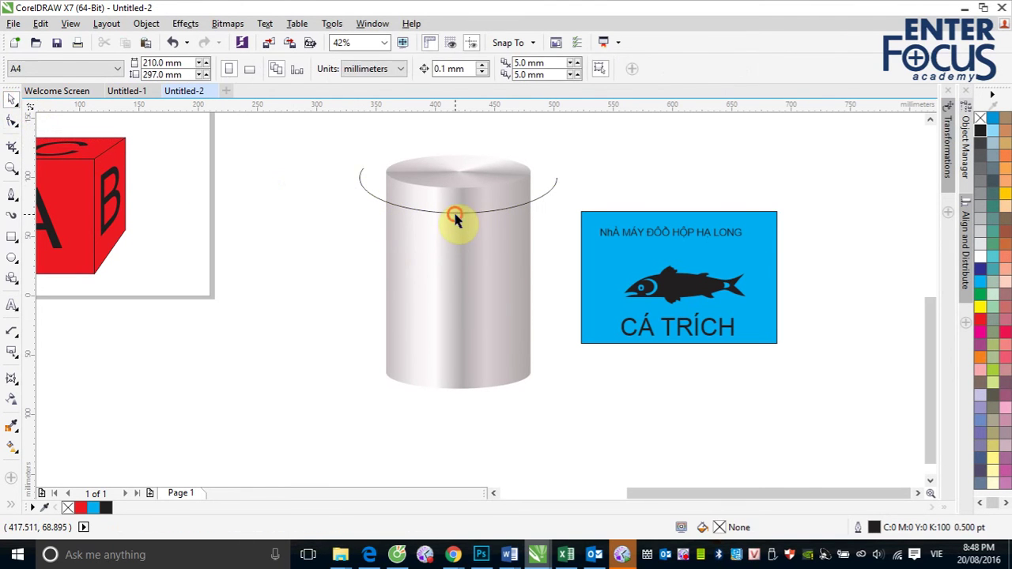
Move the arc slightly down the can and place a copy of it near the can's base.
left_click(455, 211)
left_click(378, 200)
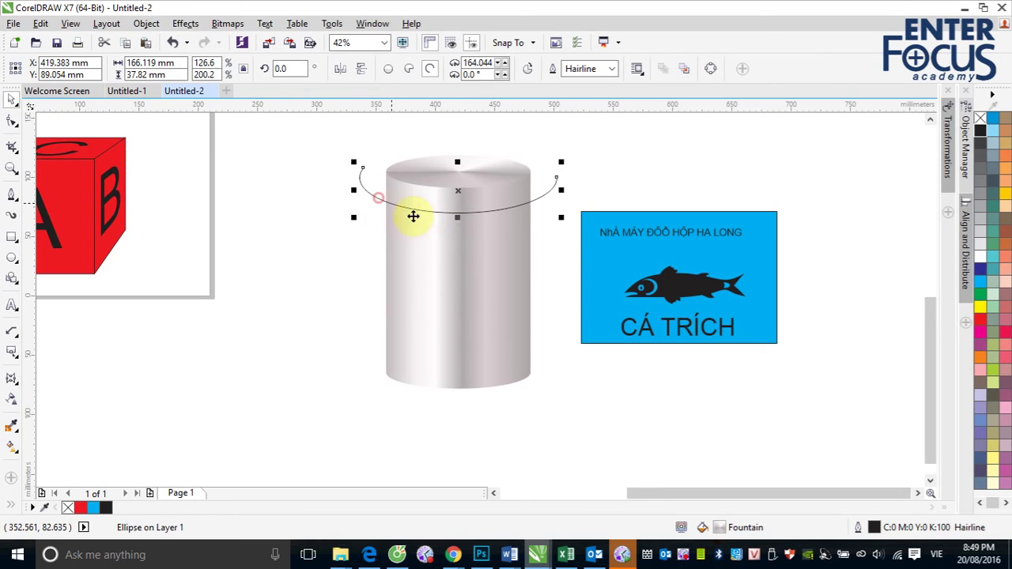
mouse_move(458, 191)
left_mouse_down()
mouse_move(466, 335)
mouse_move(457, 195)
left_mouse_up()
left_click(575, 256)
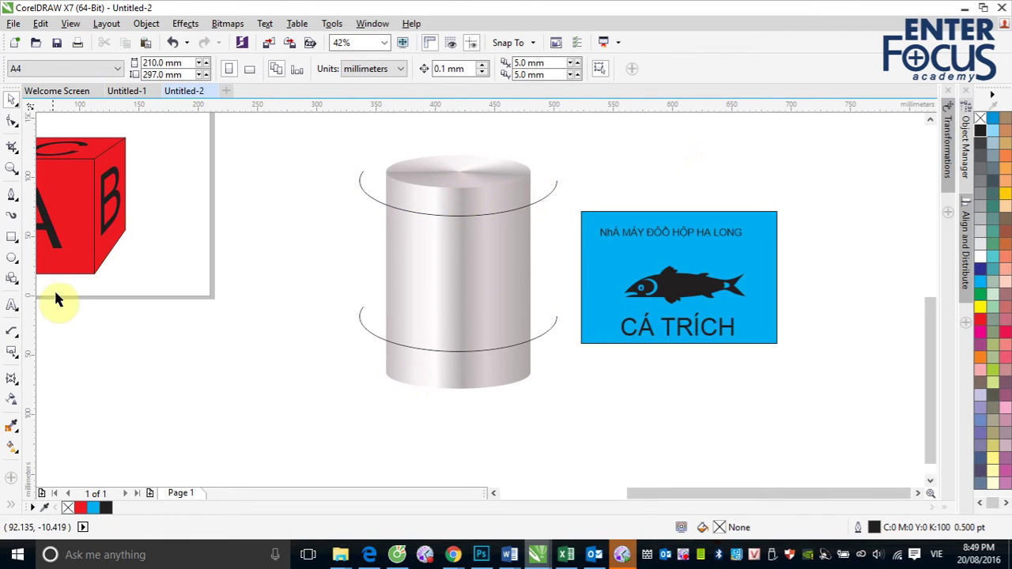
left_click(12, 452)
left_click(430, 293)
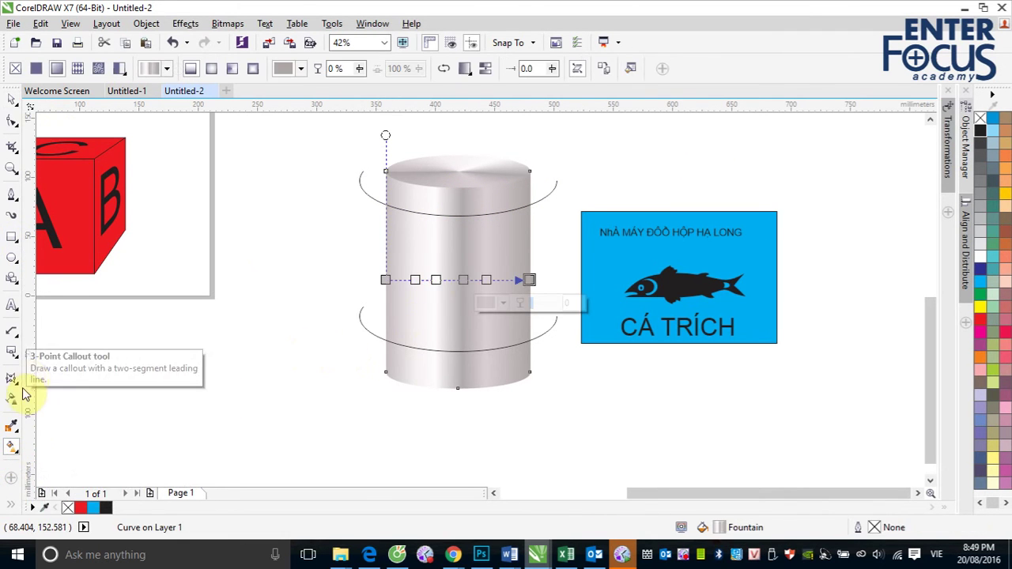
left_click(12, 97)
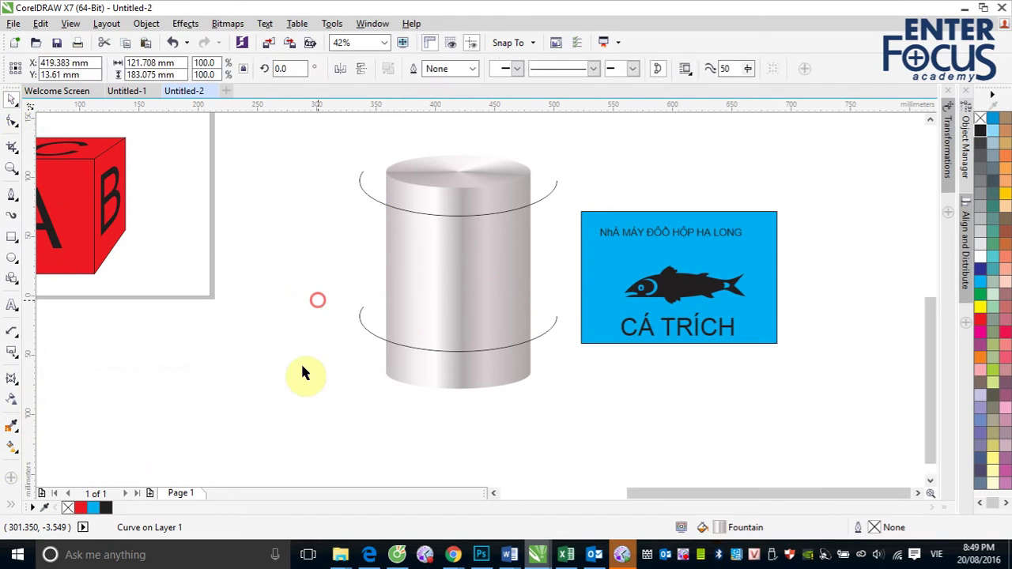
Smart Fill the can area between the two arcs with green (C100 M0 Y100 K0) and no outline.
left_click(12, 507)
left_click(35, 432)
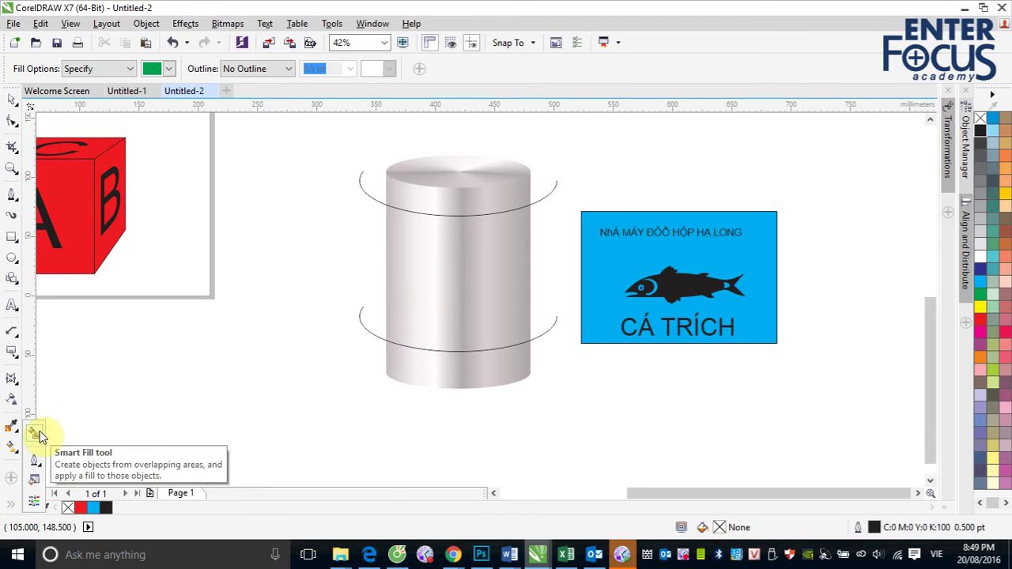
left_click(435, 292)
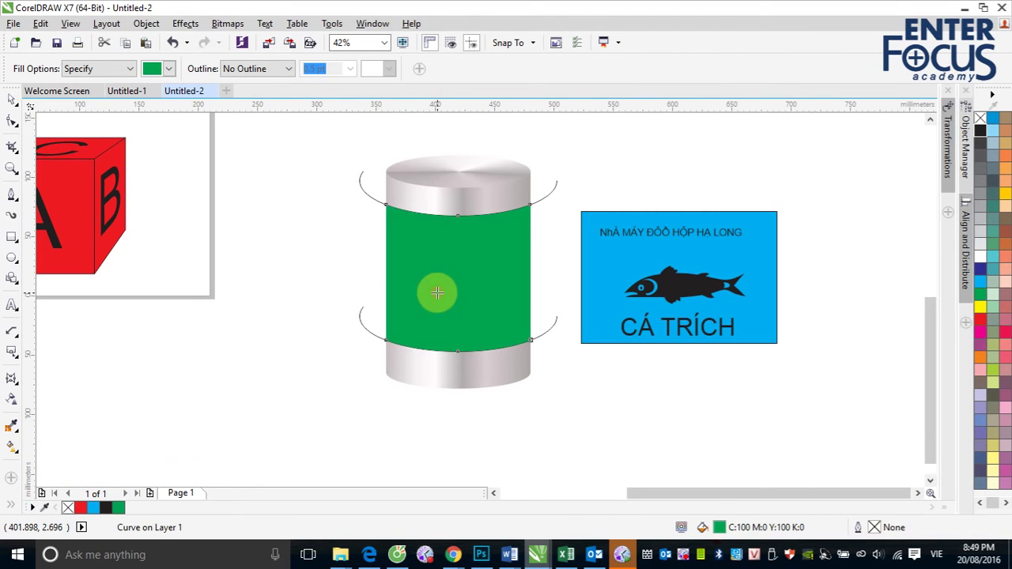
left_click(11, 99)
left_click(195, 223)
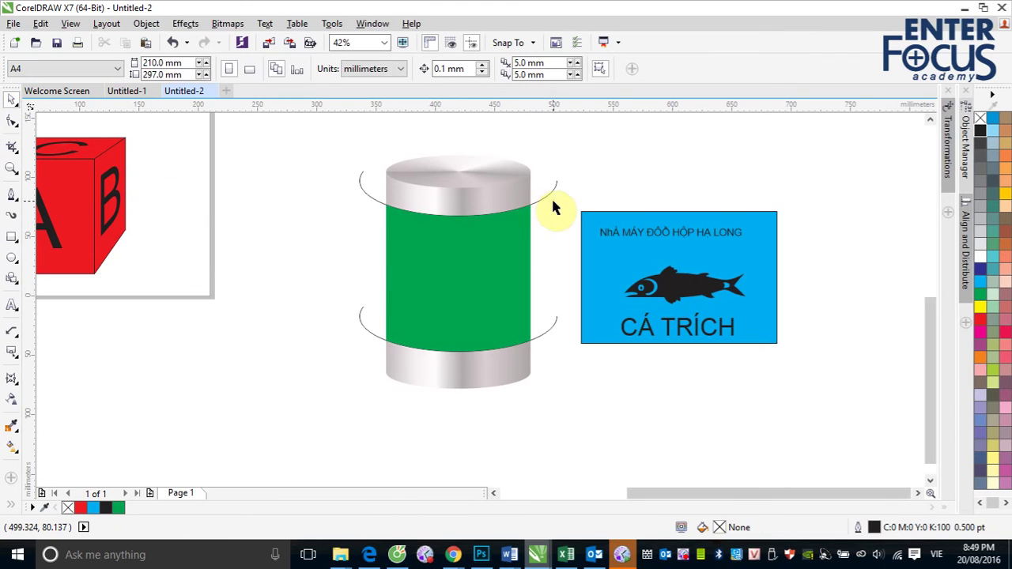
Delete both arcs and move the green curved shape off the can to the far side of the fish label.
left_click(548, 202)
key("Delete")
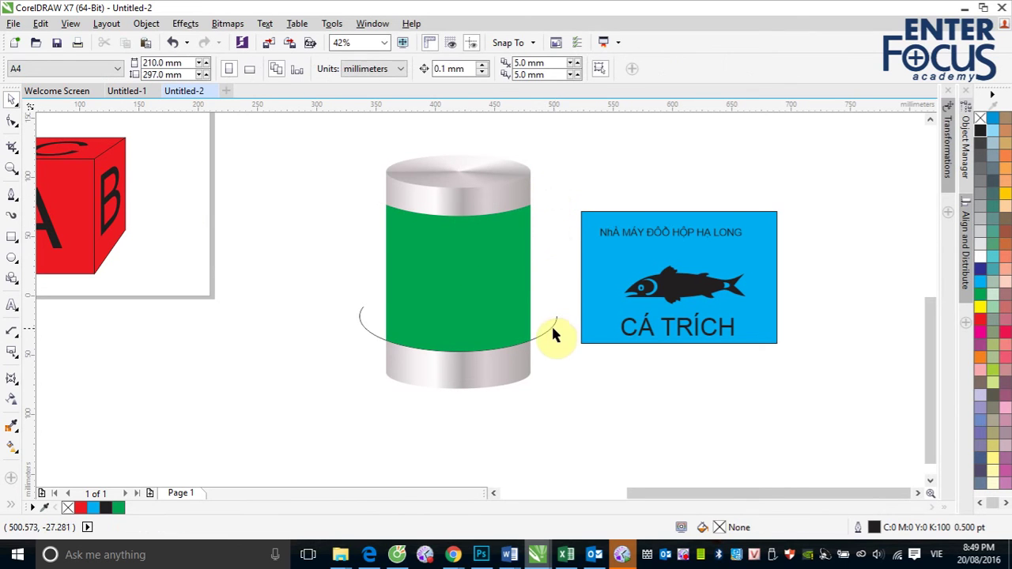
left_click(551, 324)
key("Delete")
left_click_drag(474, 304, 850, 249)
scroll(869, 491, "right", 2)
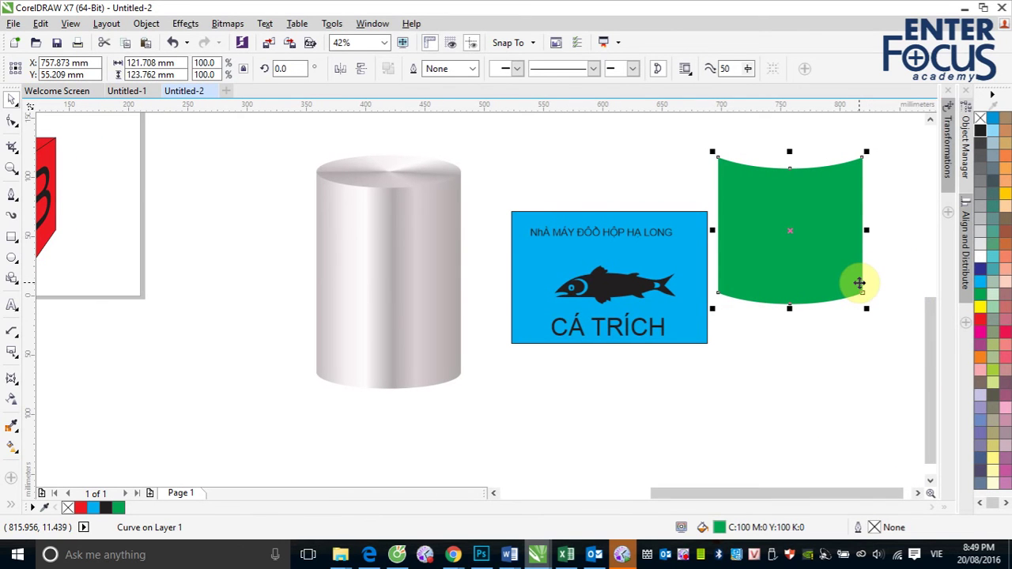
Select the fish label for envelope editing and show the Envelope docker.
left_click(537, 259)
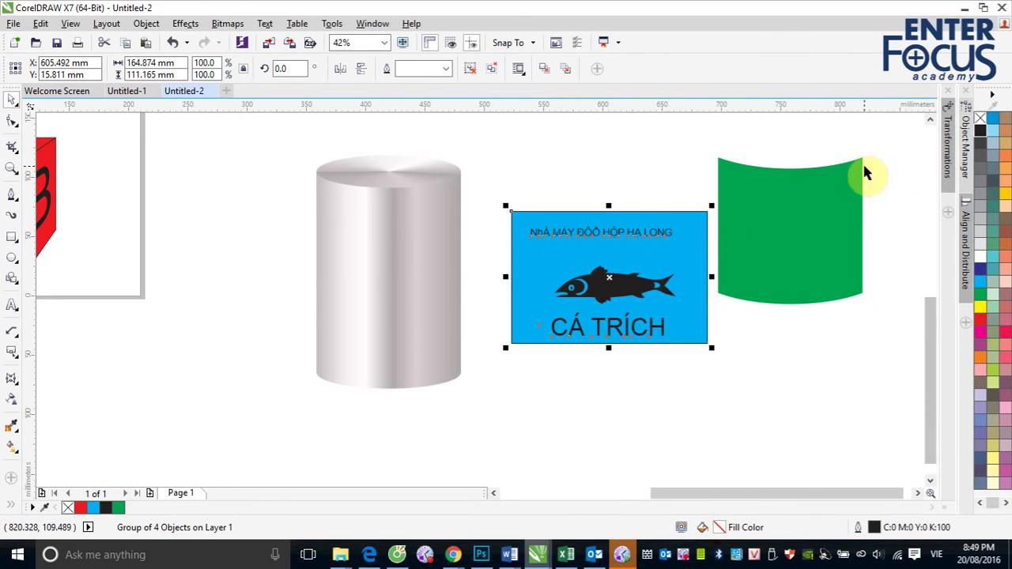
left_click(12, 378)
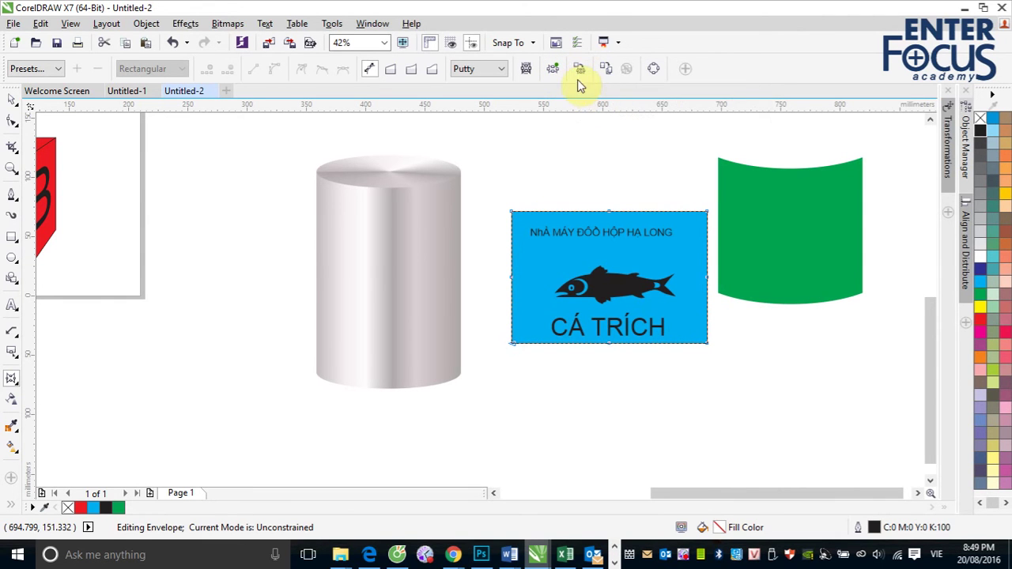
left_click(578, 72)
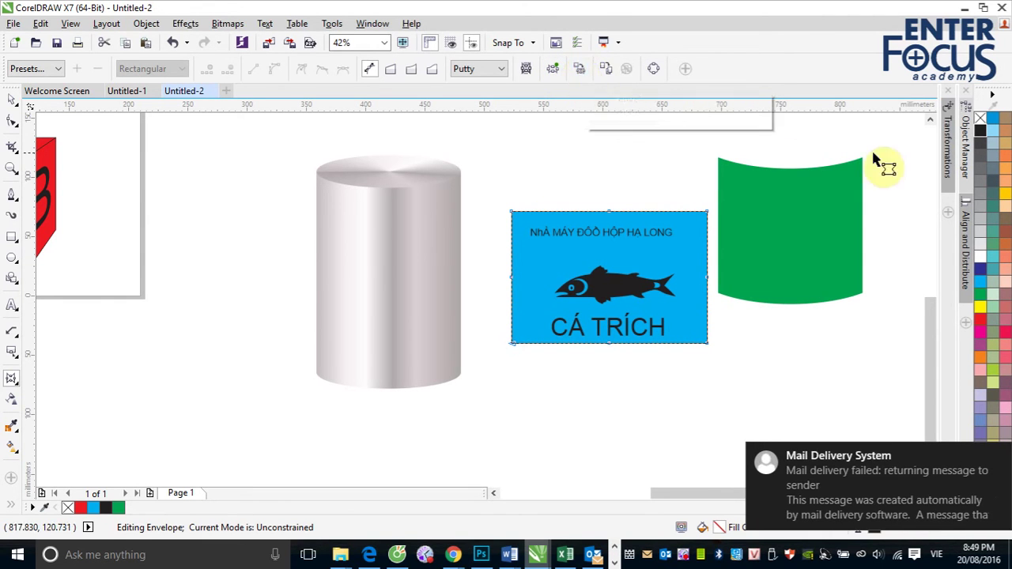
left_click(147, 24)
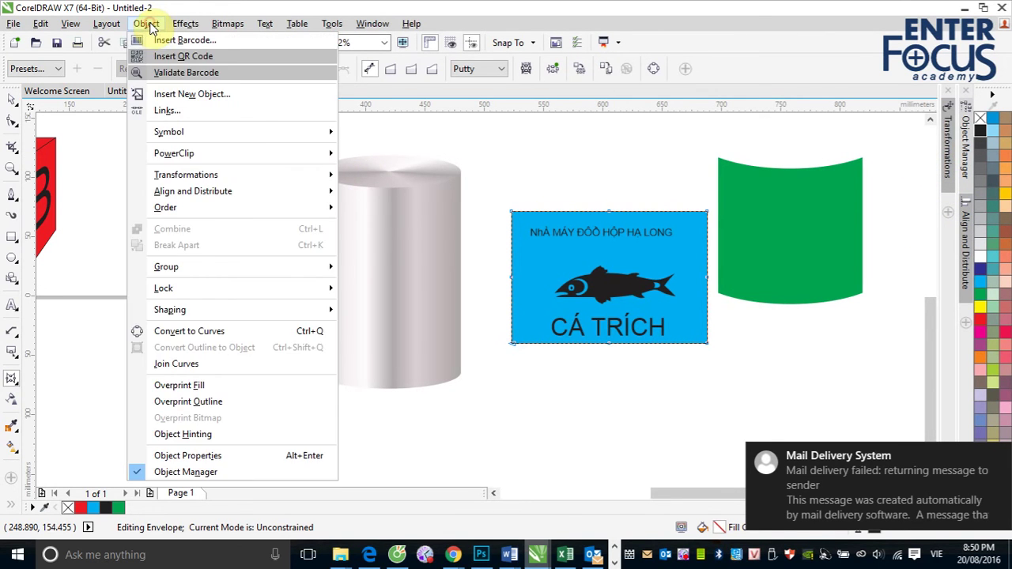
mouse_move(181, 25)
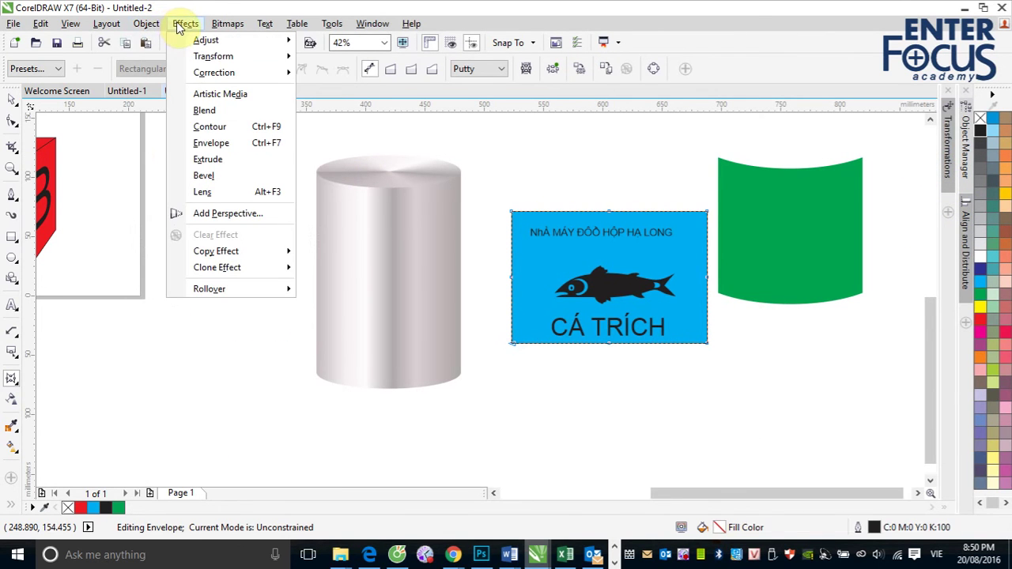
left_click(208, 143)
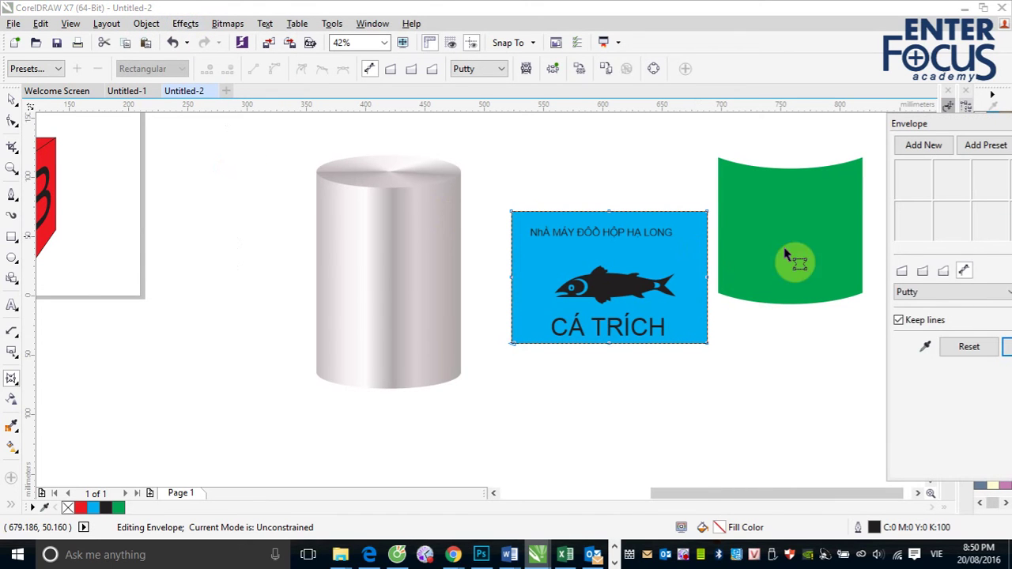
Try to create an envelope for the fish label from the green curved shape.
left_click(926, 350)
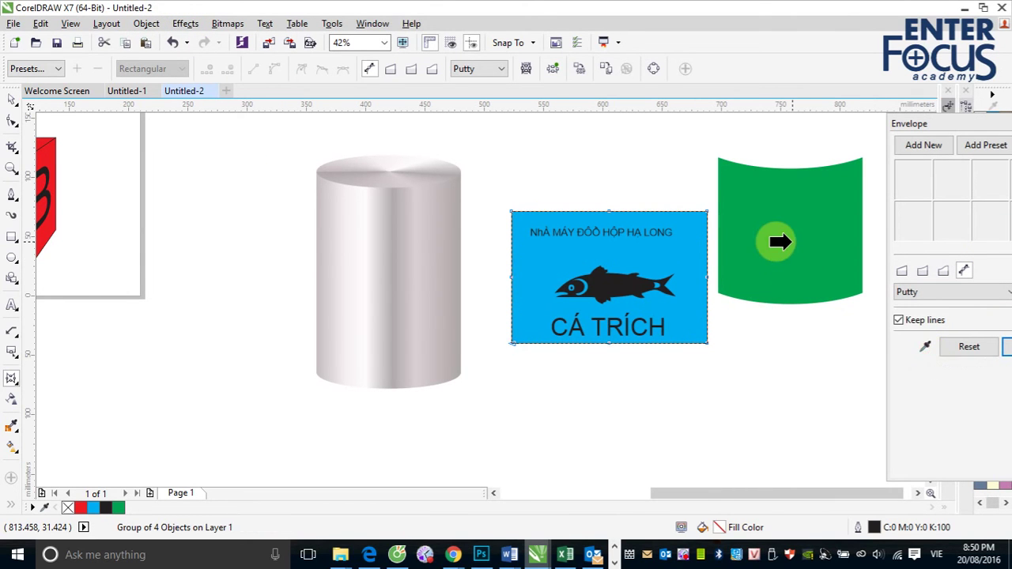
left_click(780, 242)
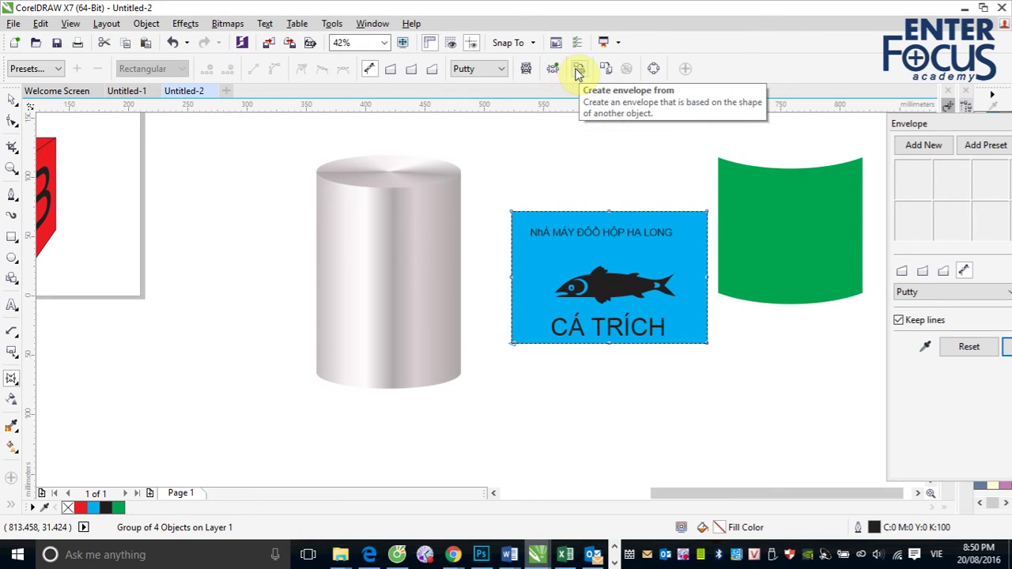
left_click(579, 71)
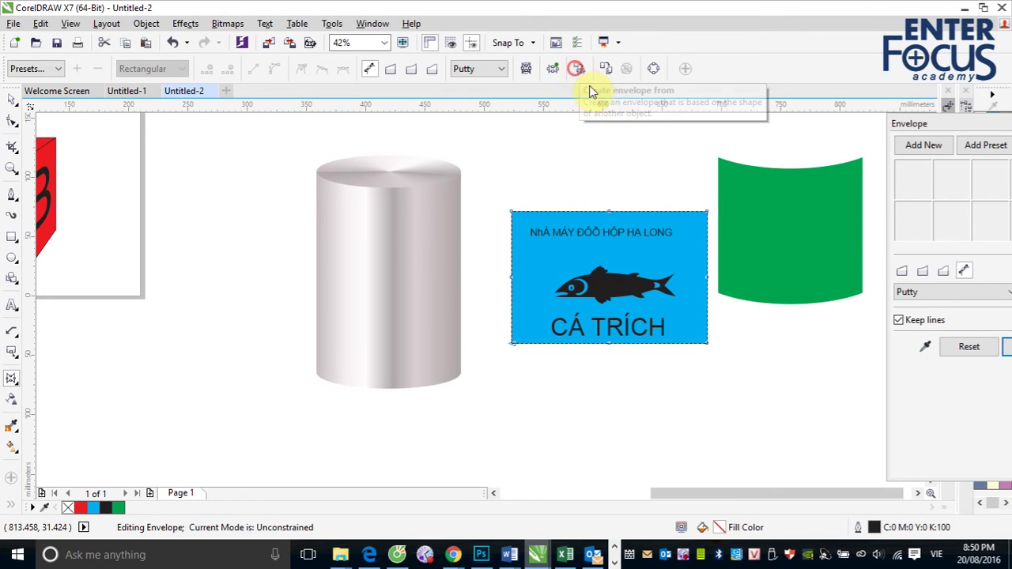
left_click(787, 230)
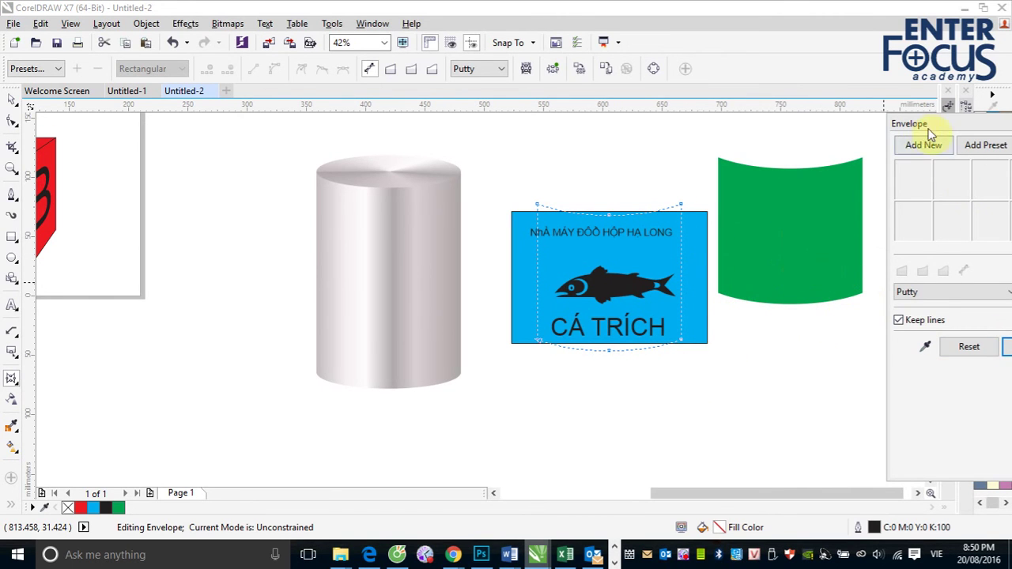
left_click(609, 218)
left_click(596, 299)
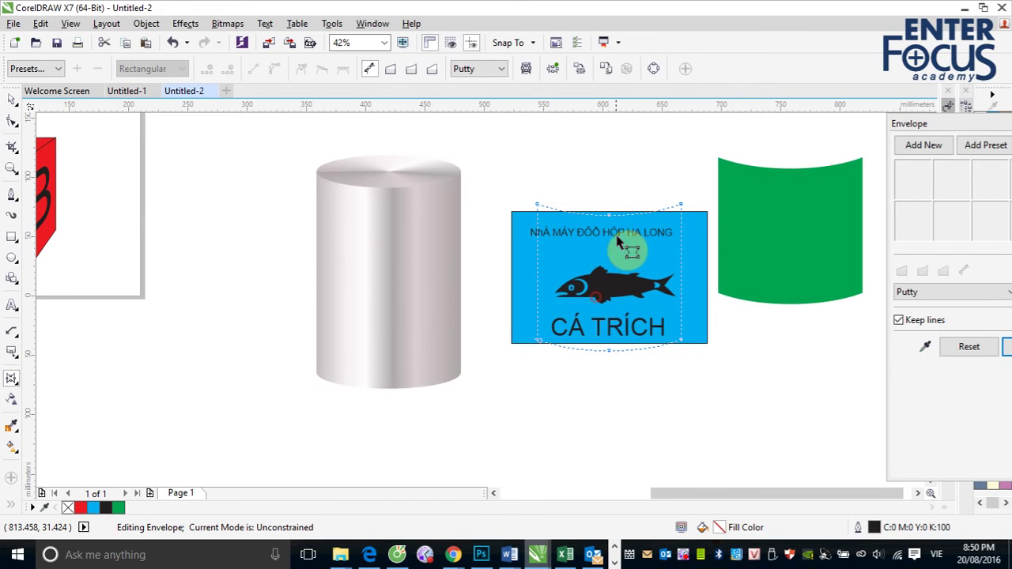
left_click(609, 212)
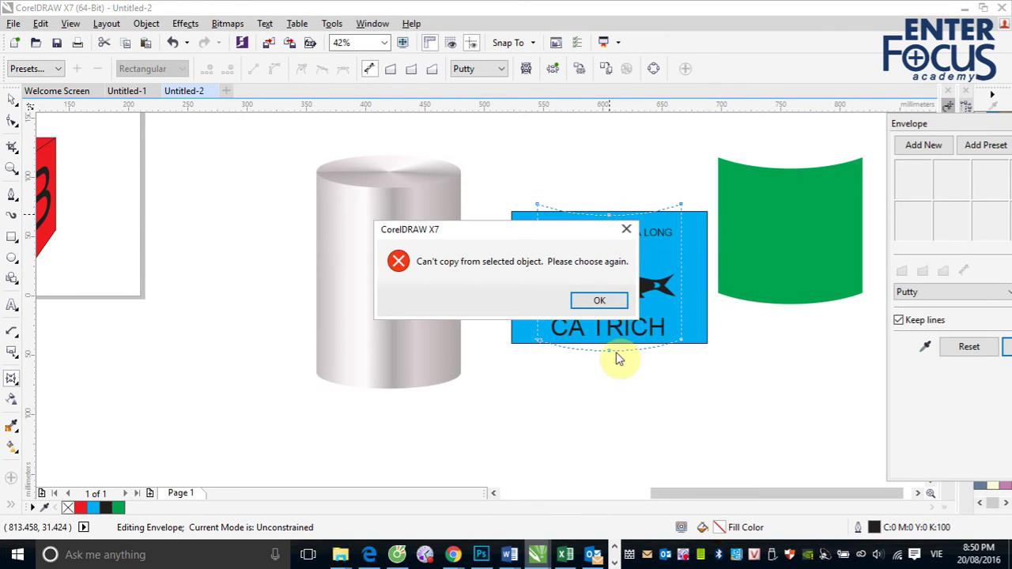
left_click(596, 299)
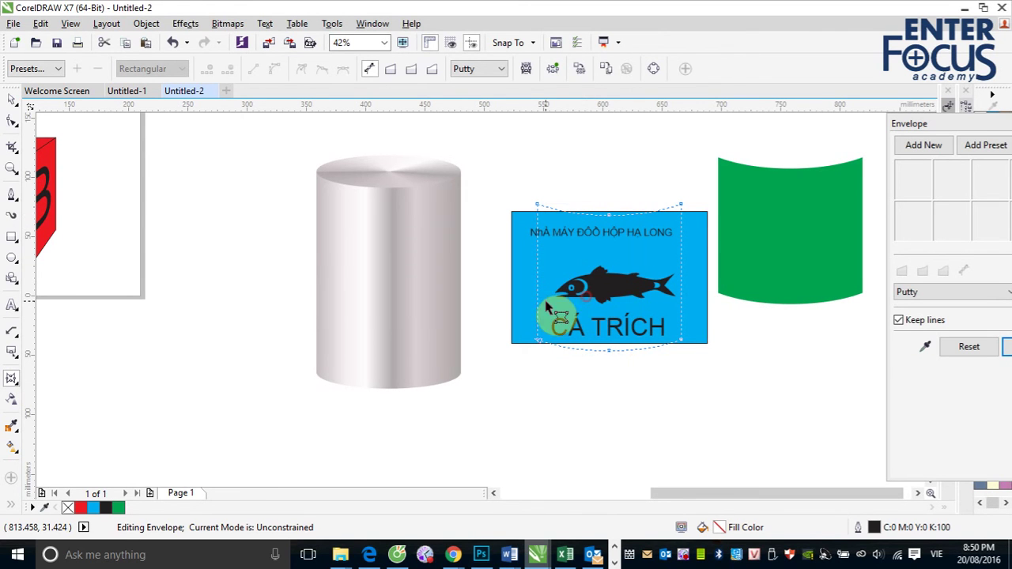
left_click(11, 107)
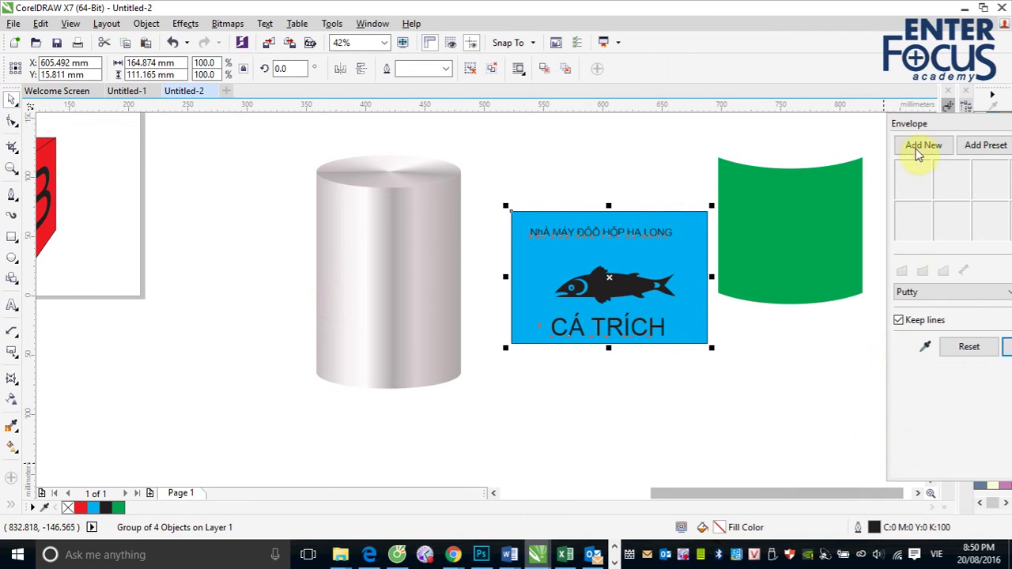
Place a copy of the fish label just below the original and a copy of the green curved shape below its original.
left_click_drag(925, 124, 127, 143)
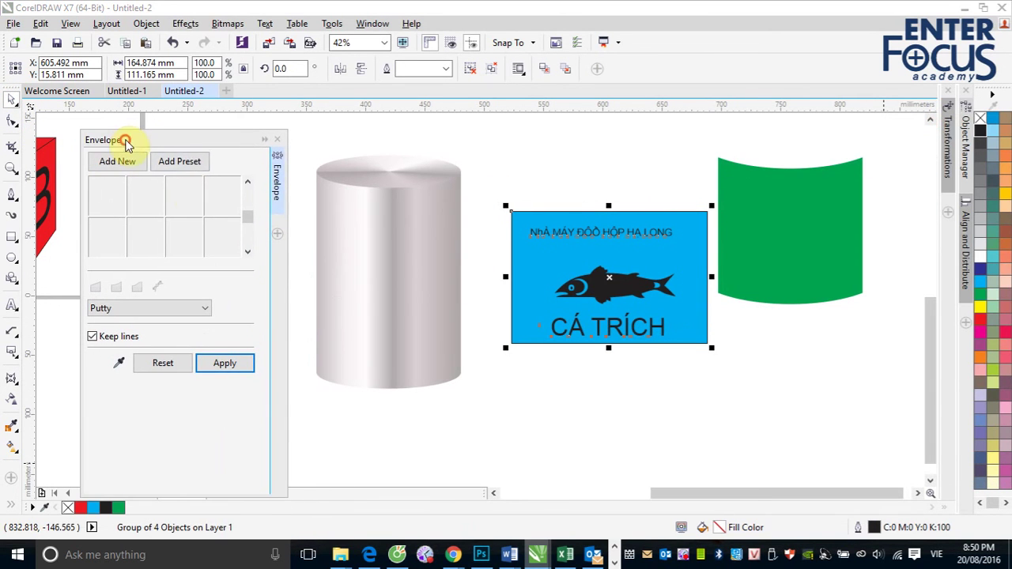
left_click(764, 400)
left_click(584, 253)
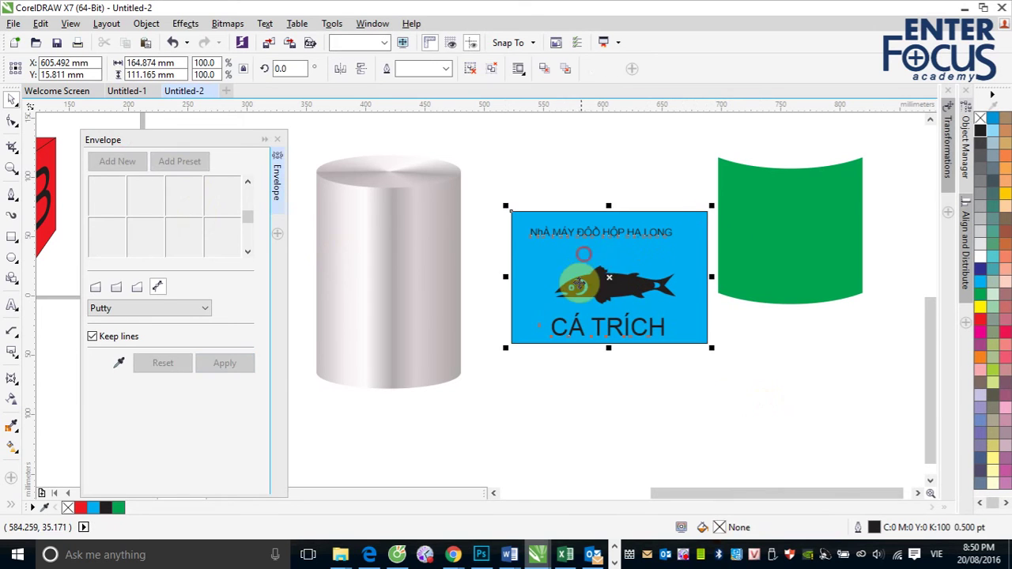
left_click_drag(598, 269, 610, 417)
left_click(779, 251)
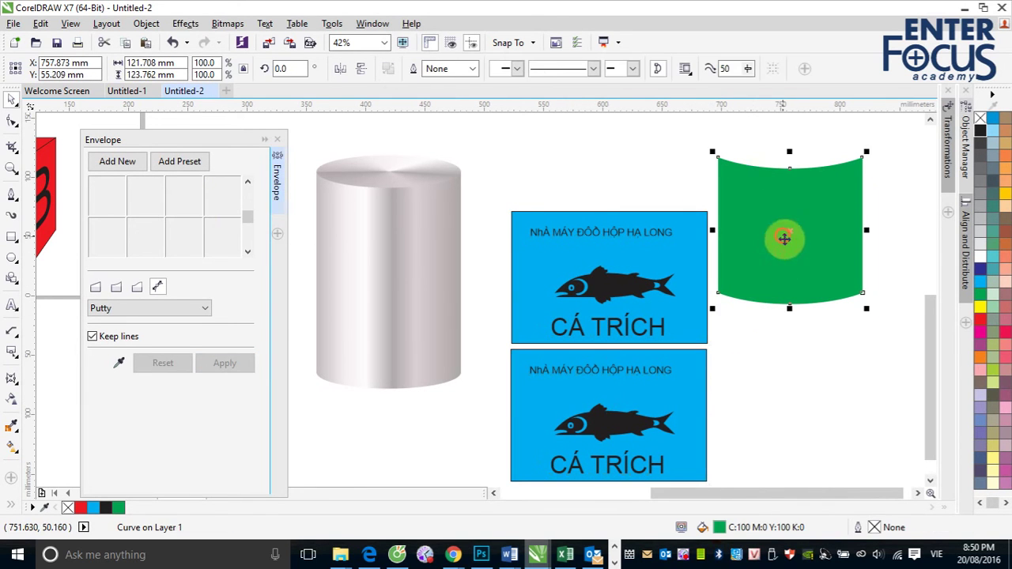
left_click_drag(784, 235, 788, 408)
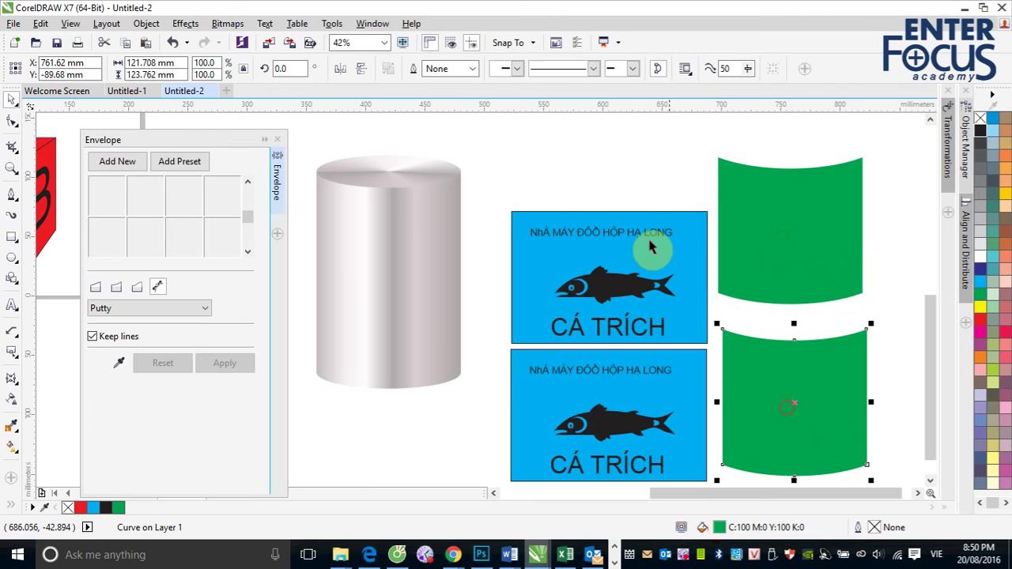
Apply an envelope sampled from the upper green shape to the upper fish label, with Keep lines turned off.
left_click(614, 175)
left_click(595, 283)
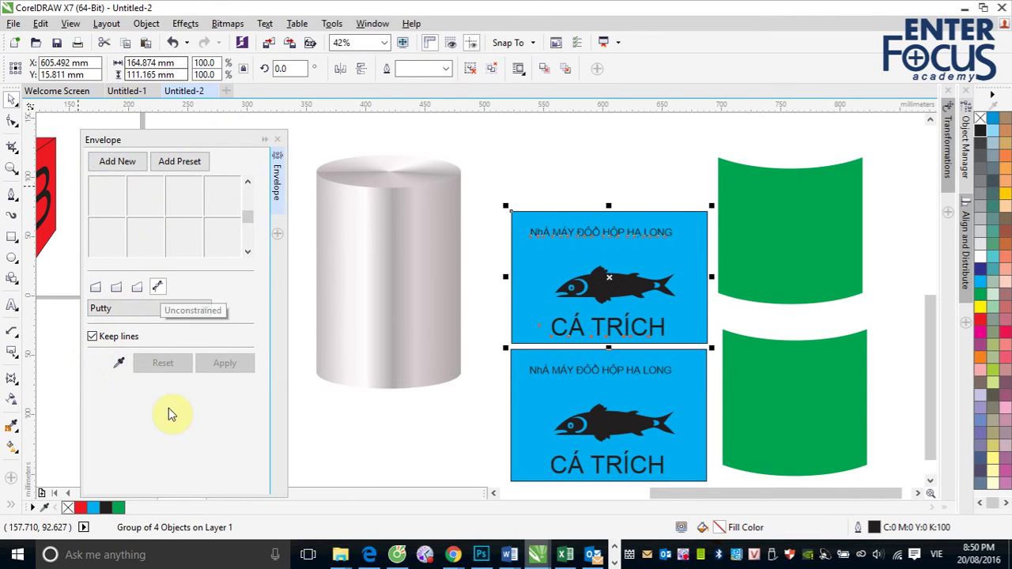
left_click(120, 366)
left_click(791, 273)
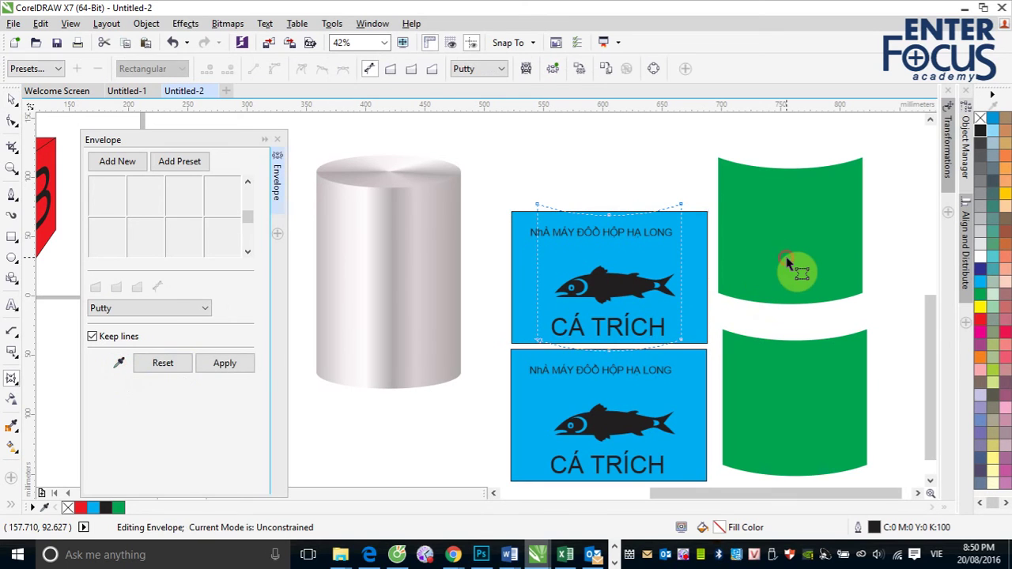
left_click(224, 363)
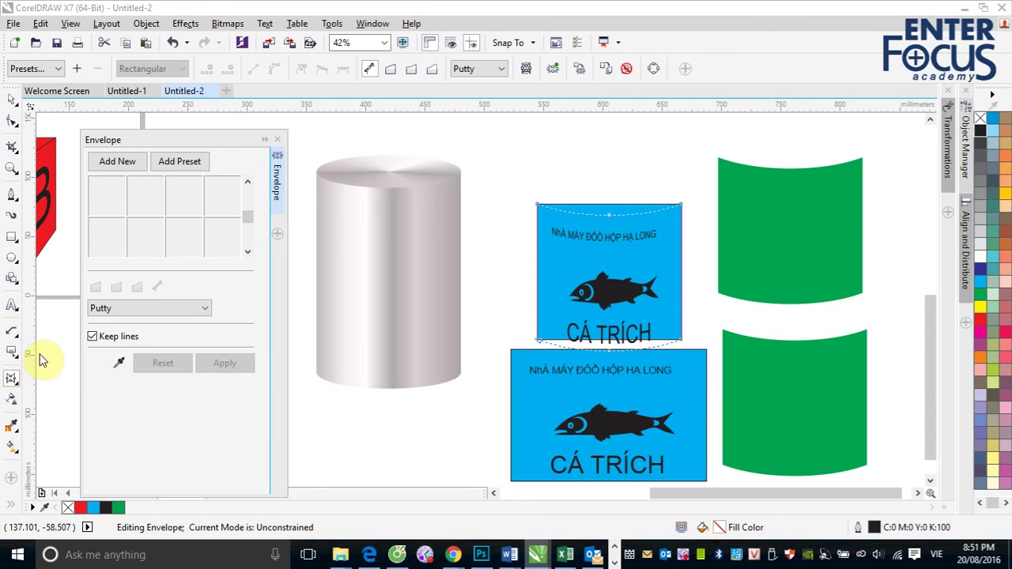
left_click(93, 337)
left_click(219, 363)
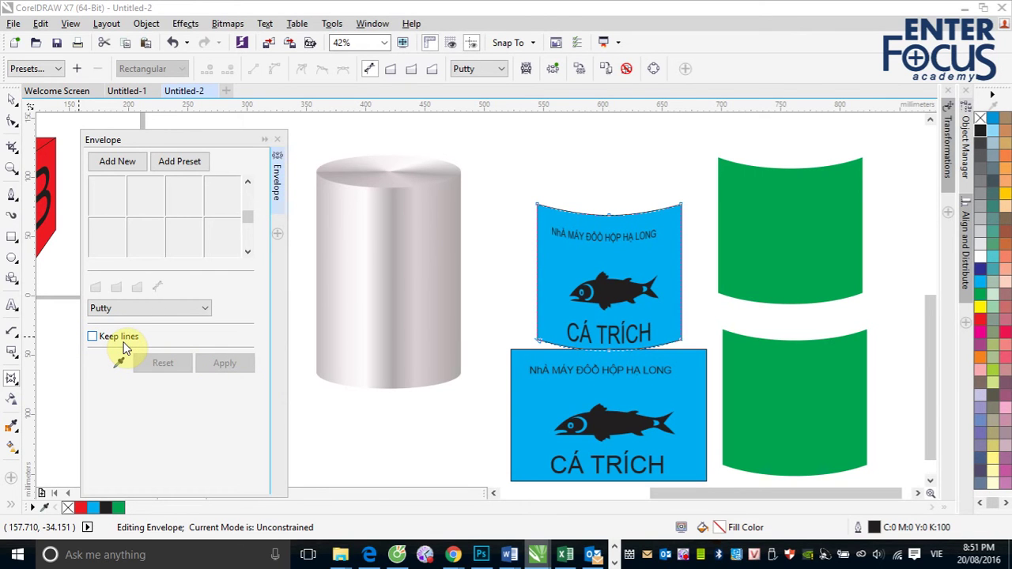
Close the Envelope docker and move the curved fish label up, clear of the flat copy.
left_click(12, 99)
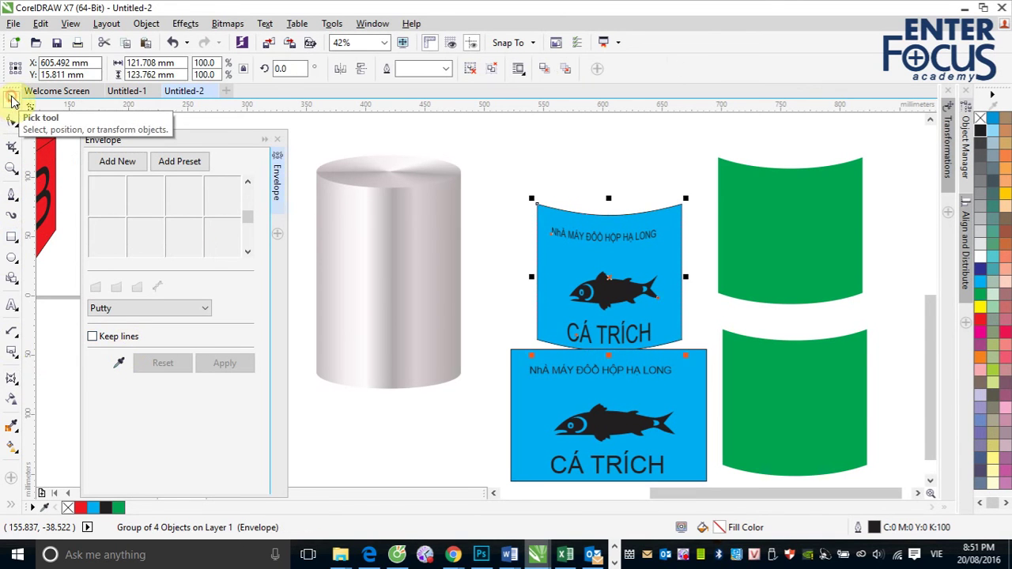
left_click(277, 140)
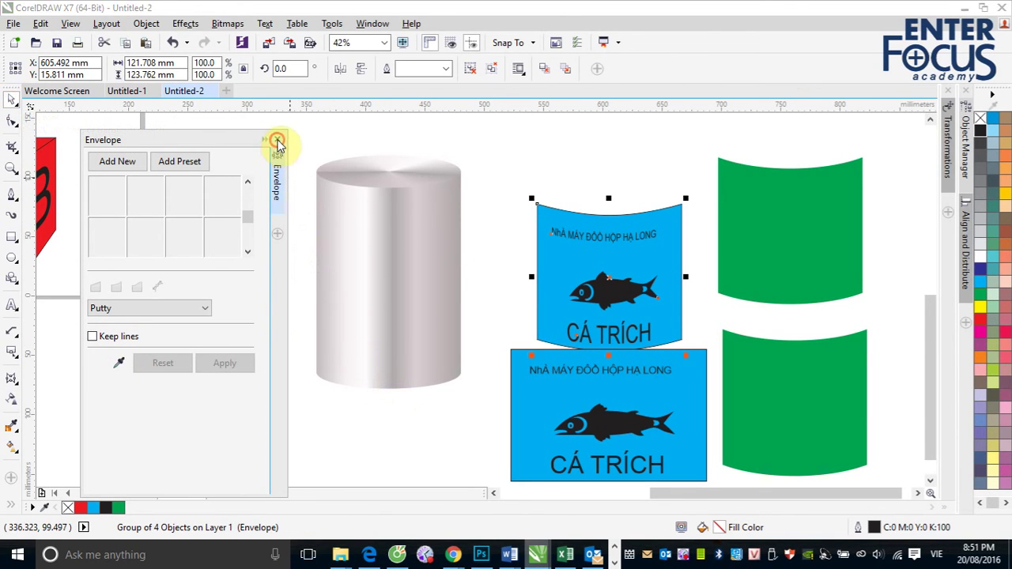
double_click(585, 312)
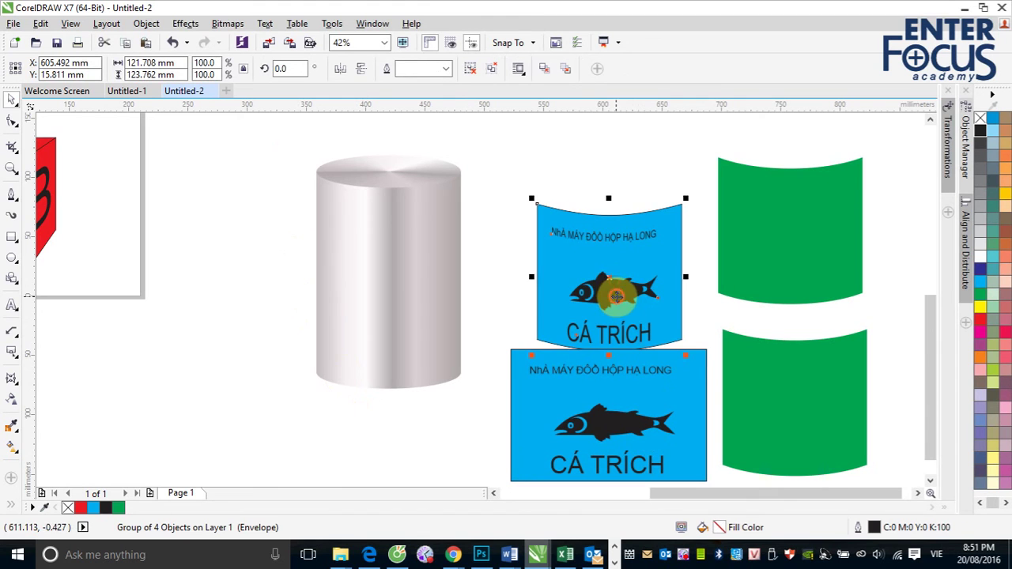
left_click_drag(616, 296, 598, 227)
Create an envelope for the flat fish label copy from the lower green shape and apply it to the label.
left_click(629, 402)
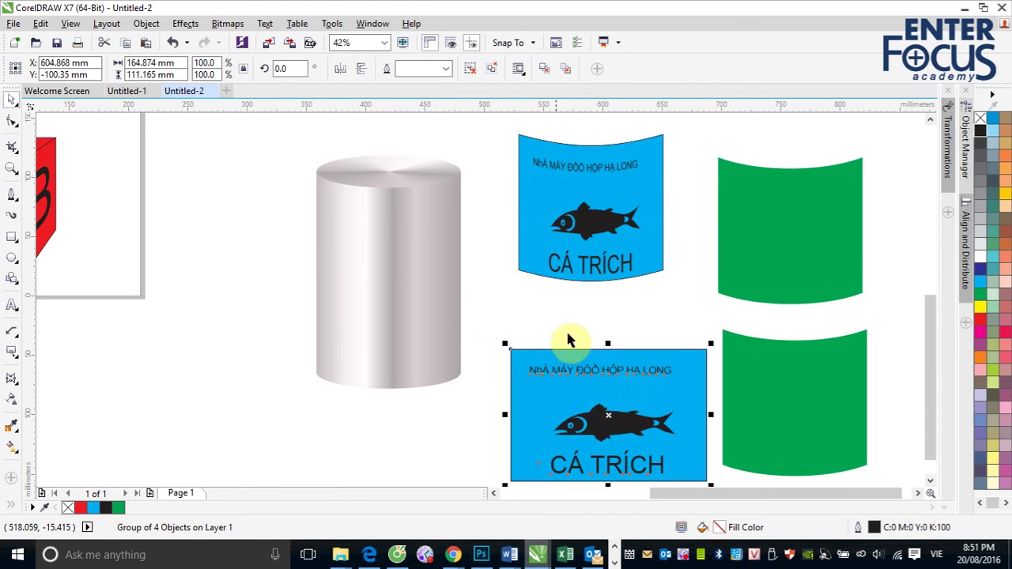
left_click(14, 380)
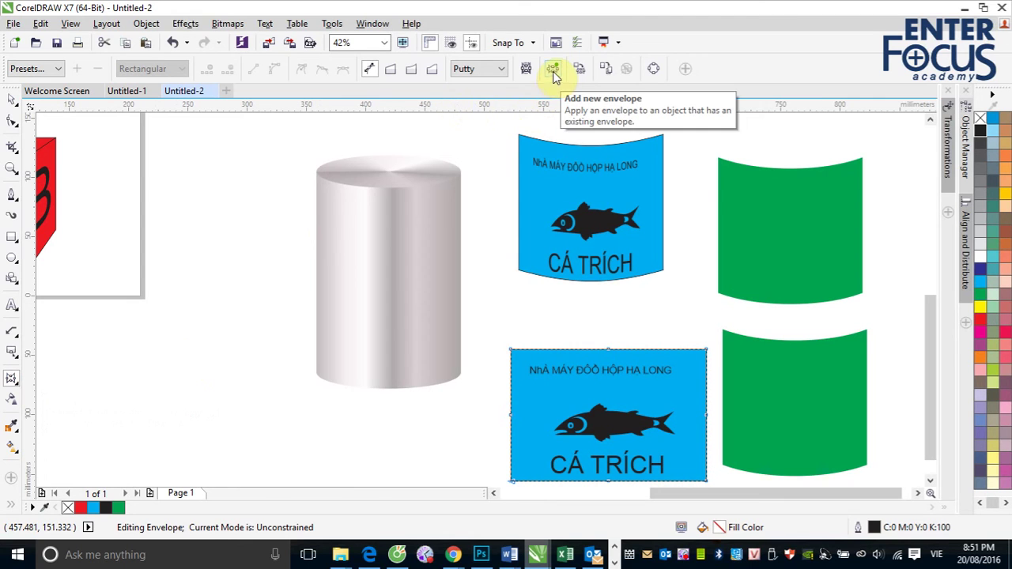
left_click(578, 72)
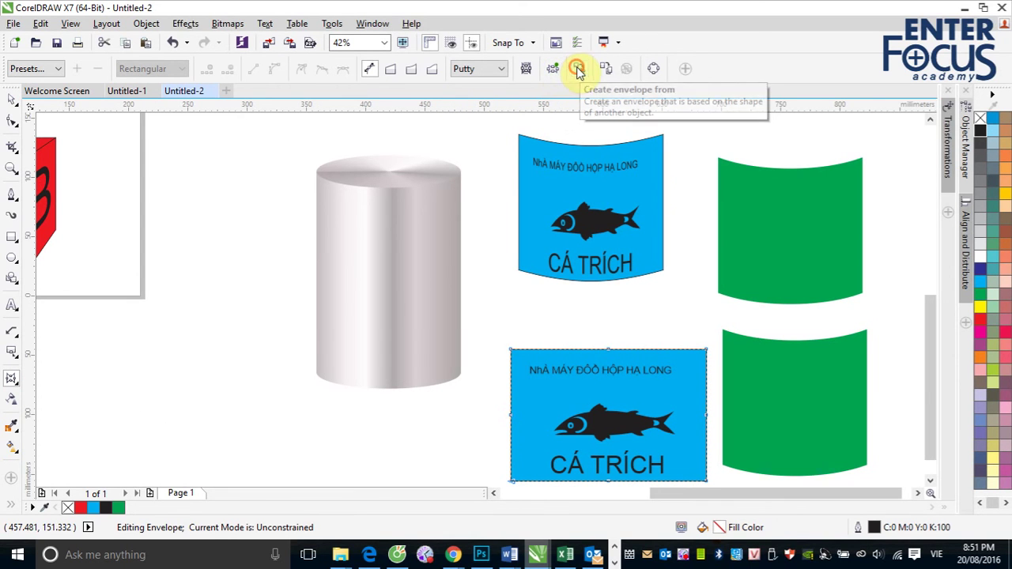
left_click(752, 424)
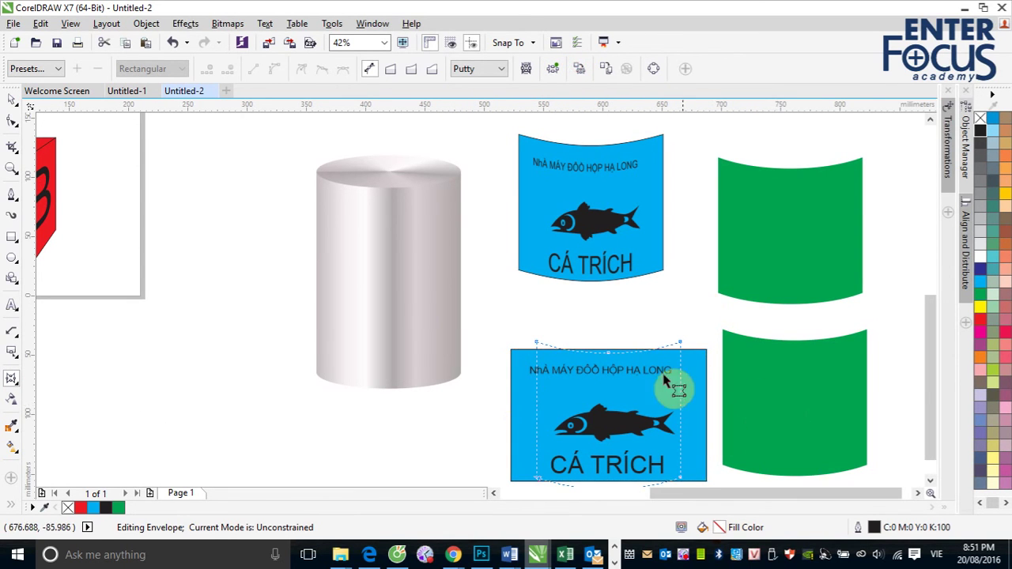
left_click(610, 350)
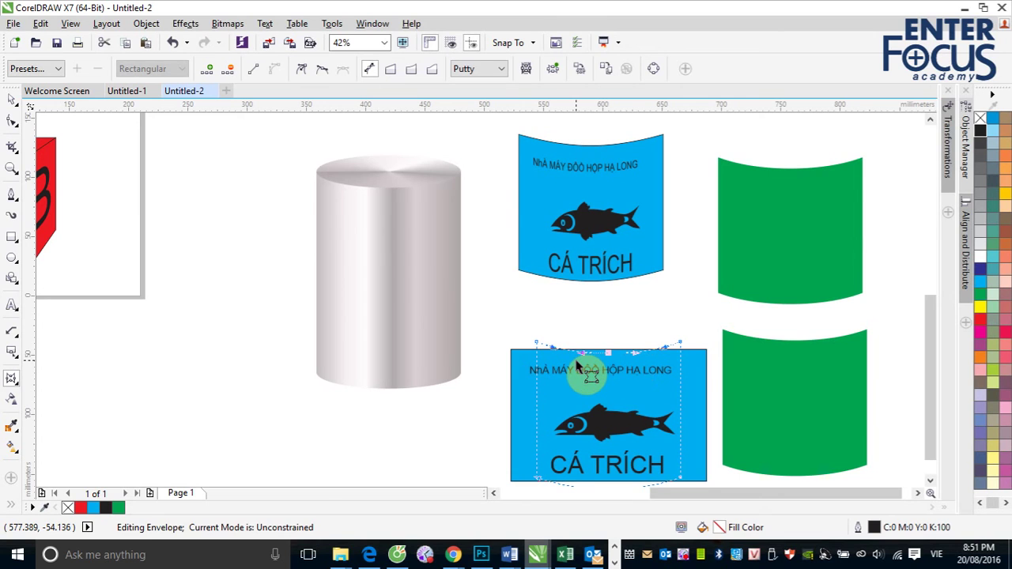
left_click_drag(575, 366, 576, 366)
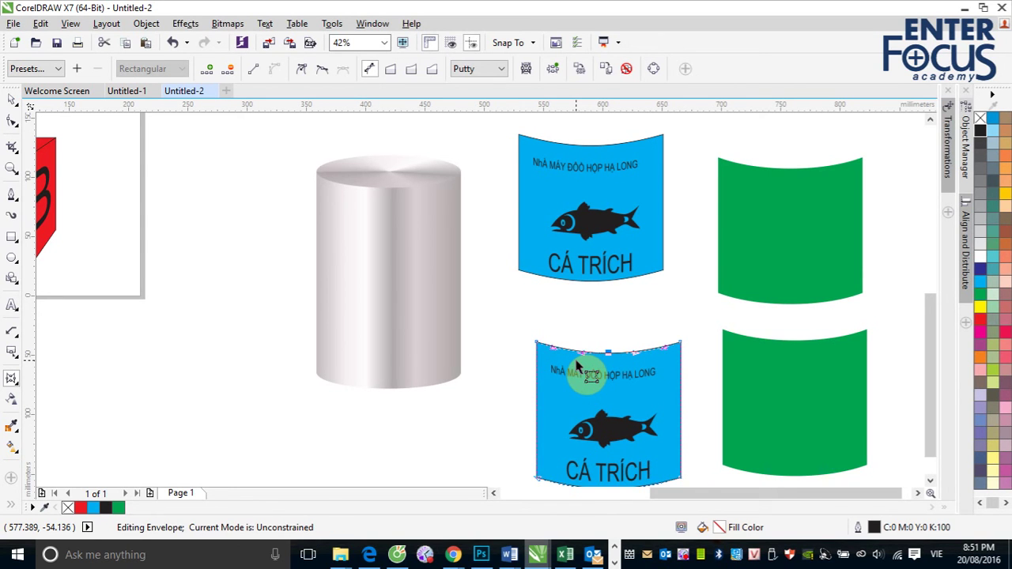
Move the newly curved fish label onto the front of the can, centred vertically between its rim and base.
left_click(11, 99)
left_click(637, 335)
left_click(621, 429)
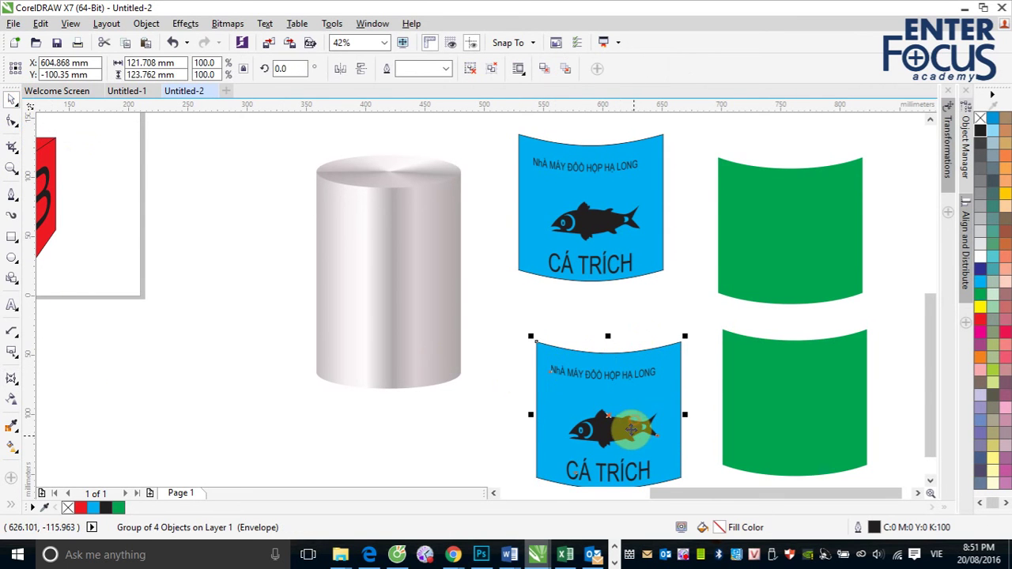
left_click_drag(621, 429, 404, 297)
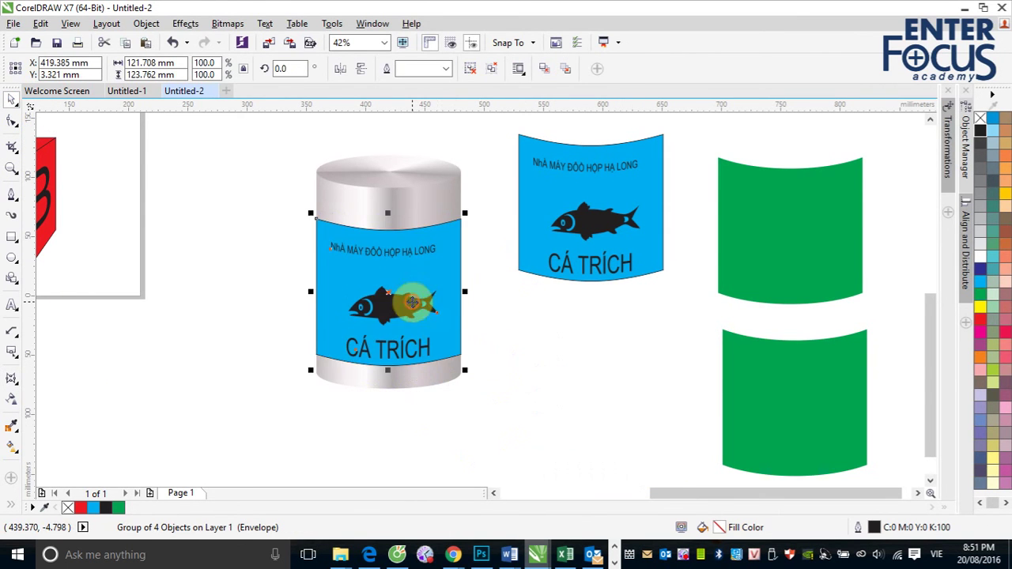
left_click(554, 365)
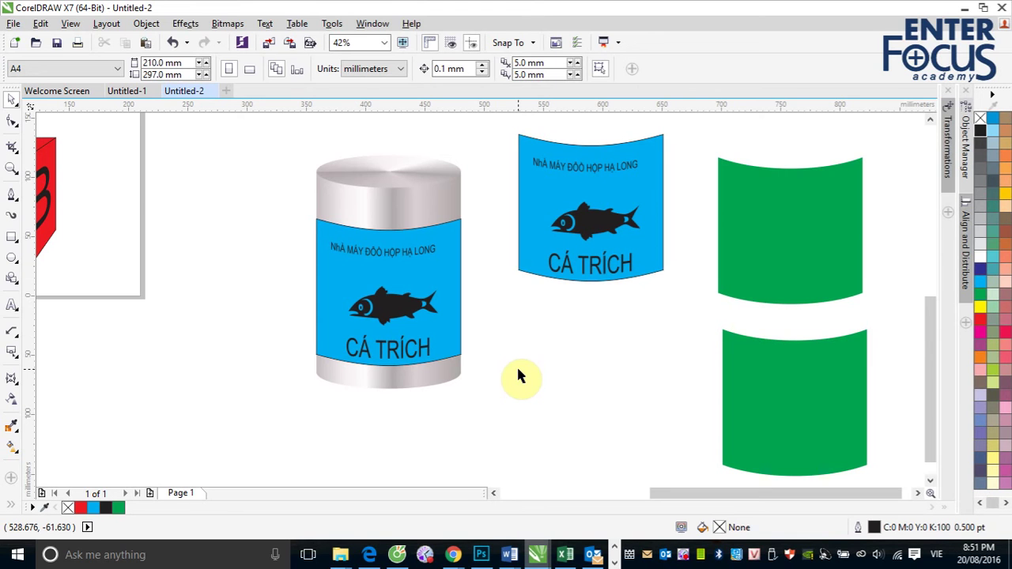
left_click_drag(446, 280, 447, 266)
Edit the envelope of the label on the can, lowering the outer curve handles of its bottom edge for a deeper curve.
left_click(434, 277)
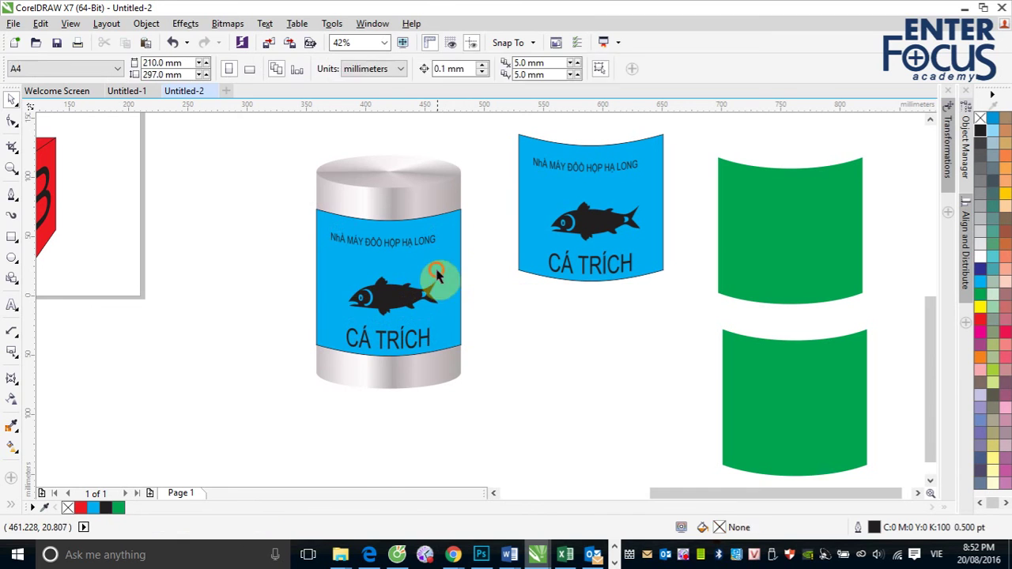
left_click(12, 380)
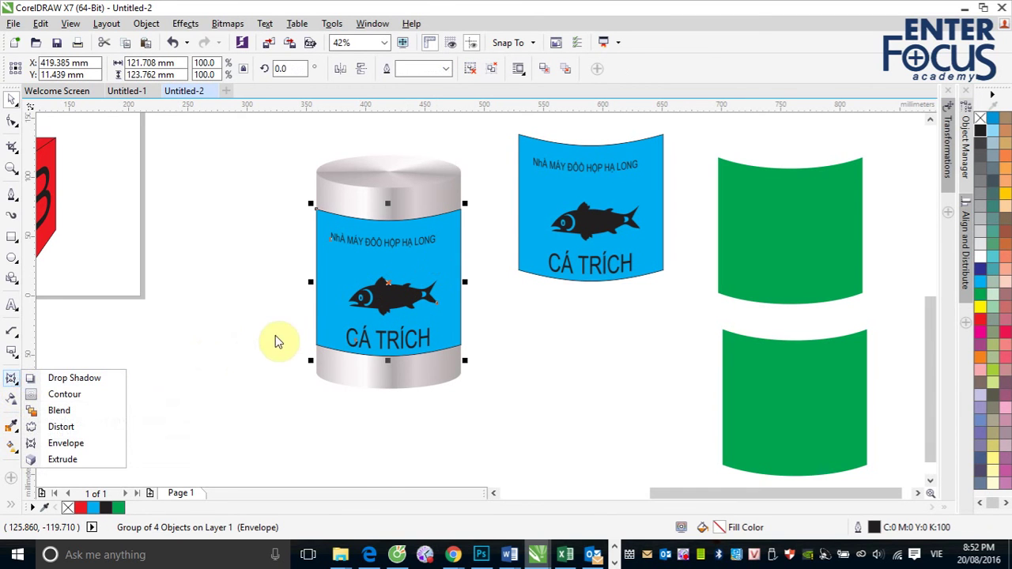
left_click(63, 443)
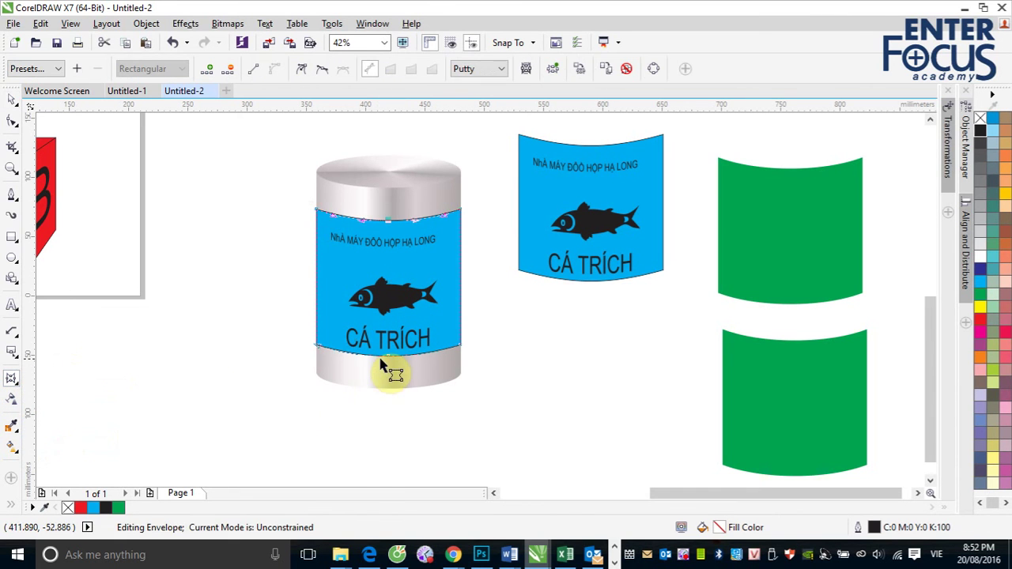
left_click(387, 355)
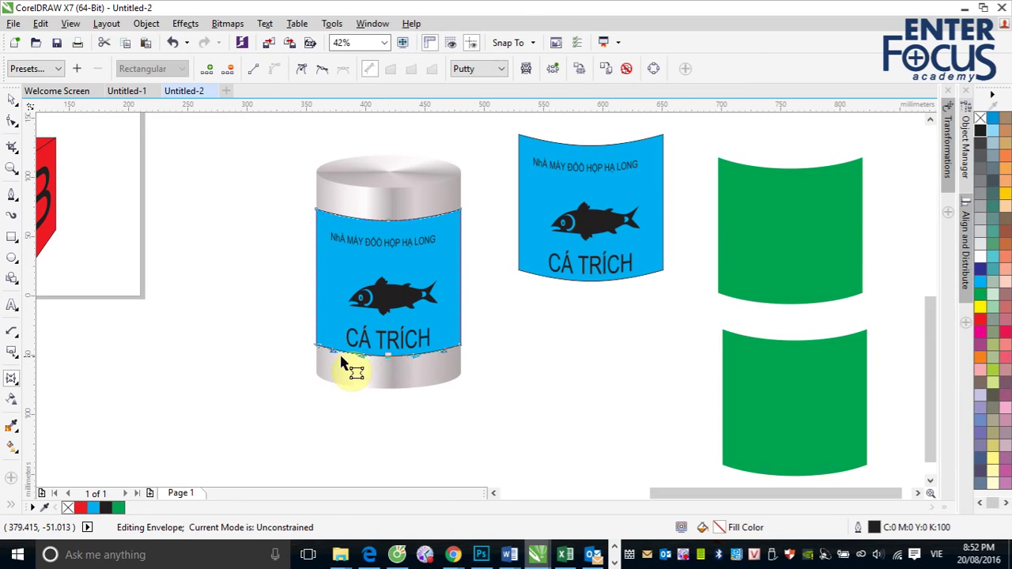
left_click(332, 358)
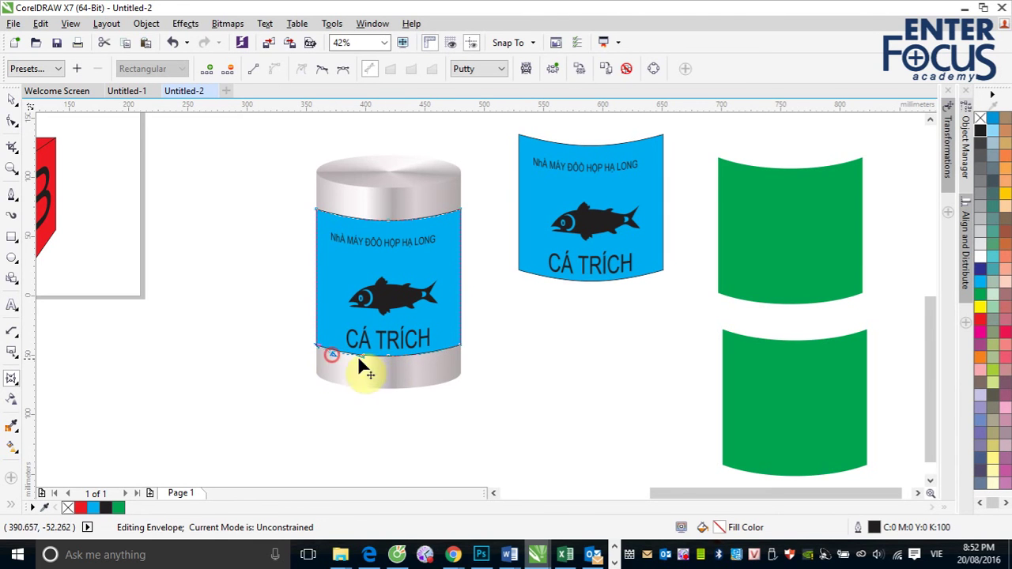
left_click_drag(388, 354, 446, 355)
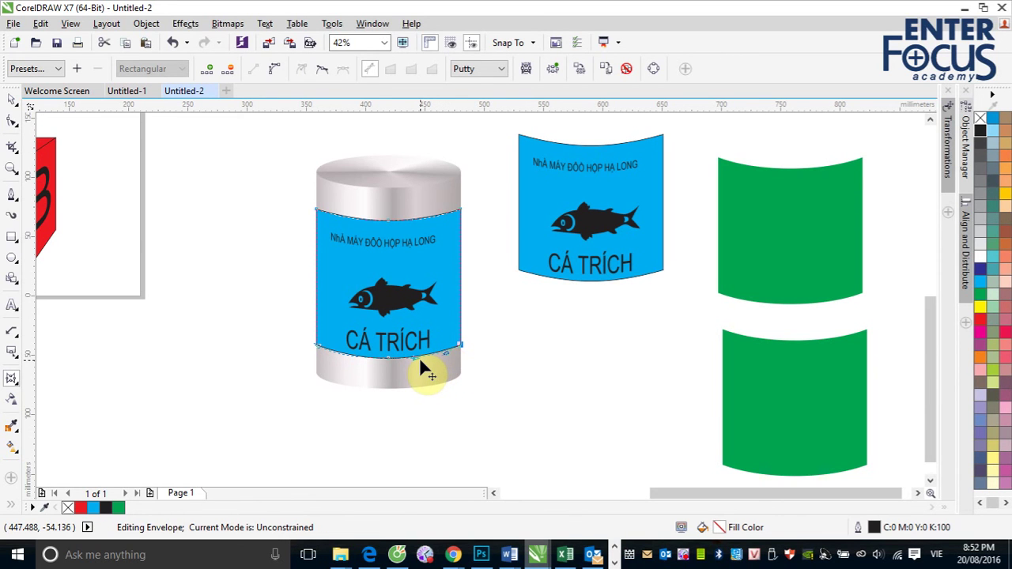